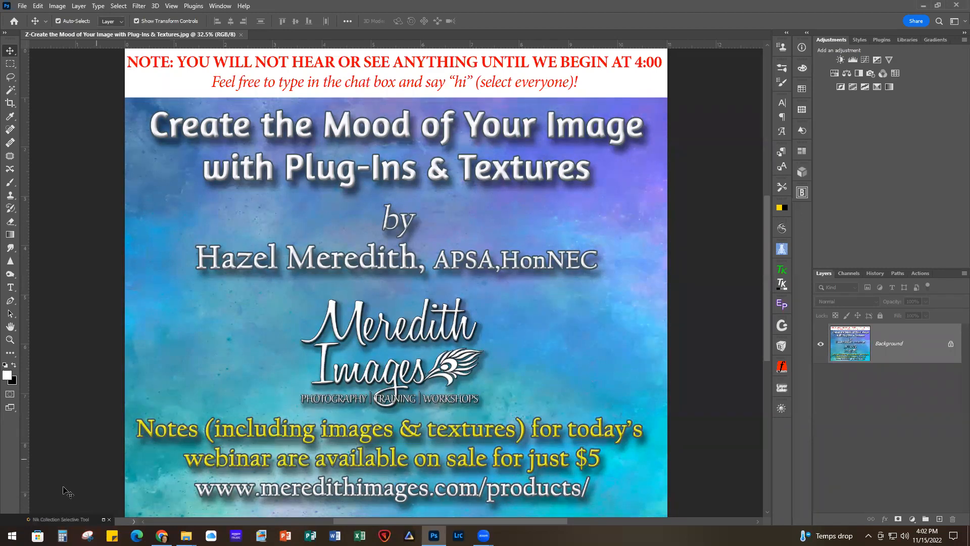
# Step: Start a multiple-exposure merge in HDR Efex Pro 2 and browse for source files to the "#29 - 2022-11-15 Processing" webinar folder
pyautogui.click(103, 520)
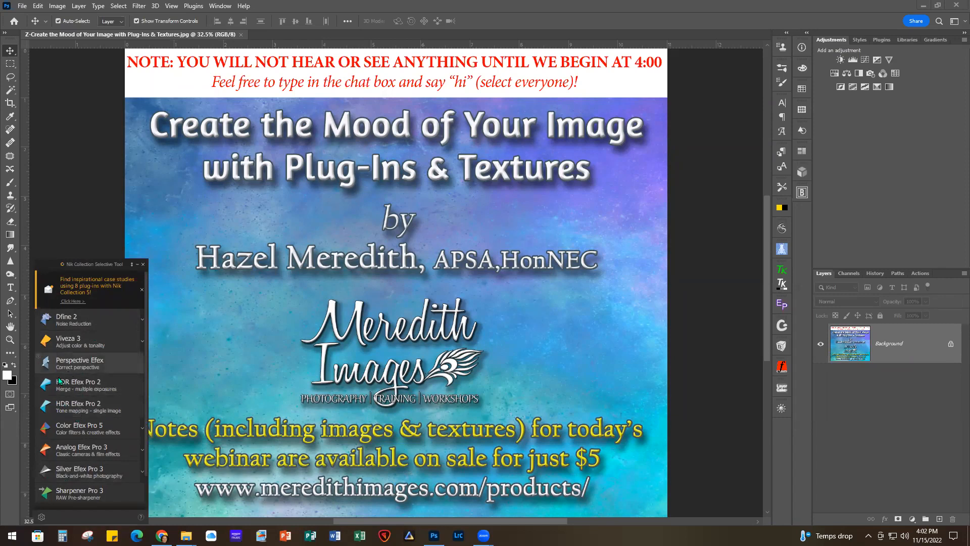
pyautogui.click(91, 385)
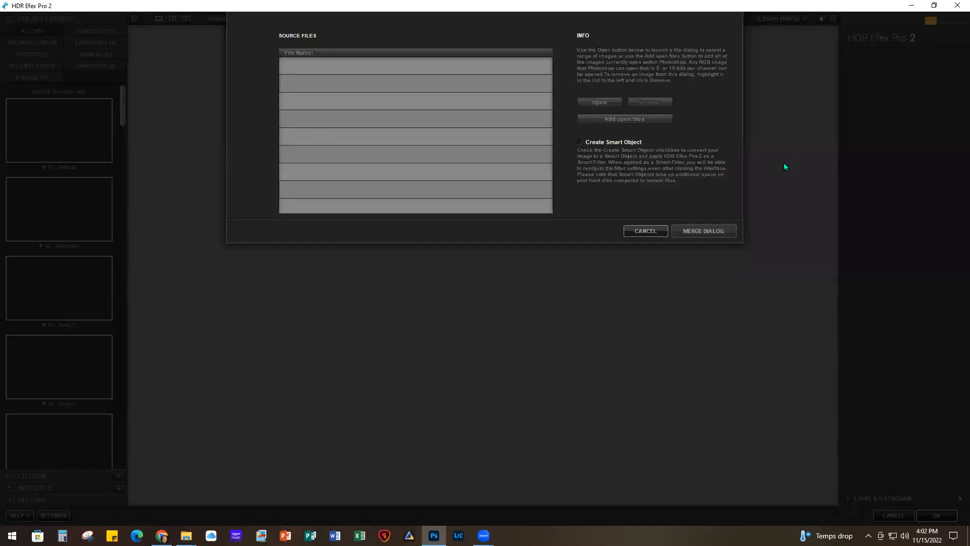
pyautogui.click(597, 102)
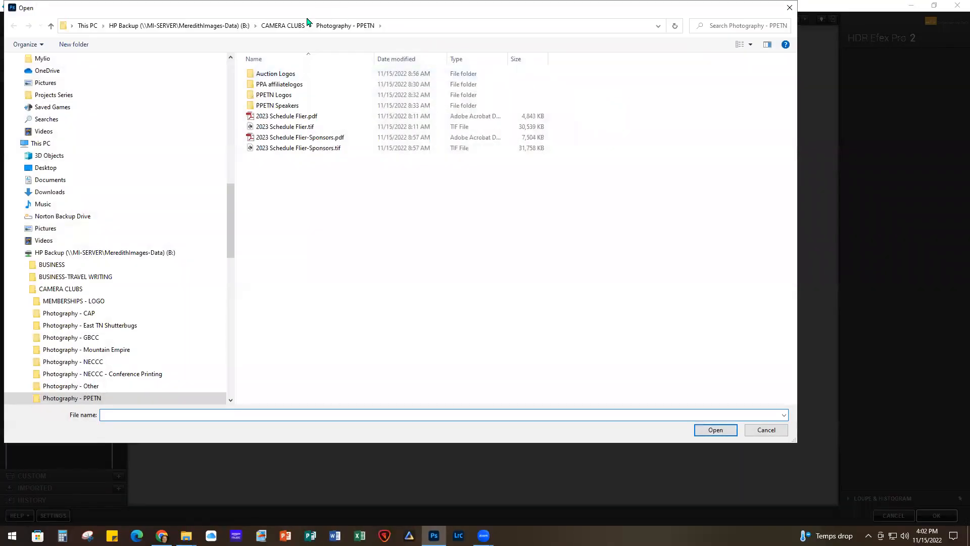
pyautogui.click(192, 26)
pyautogui.doubleClick(272, 76)
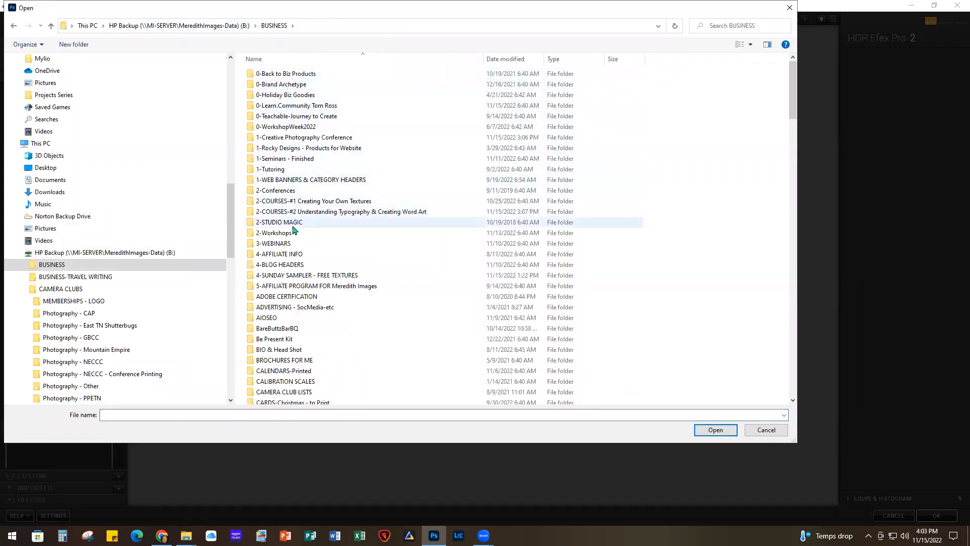
pyautogui.doubleClick(284, 244)
pyautogui.doubleClick(292, 136)
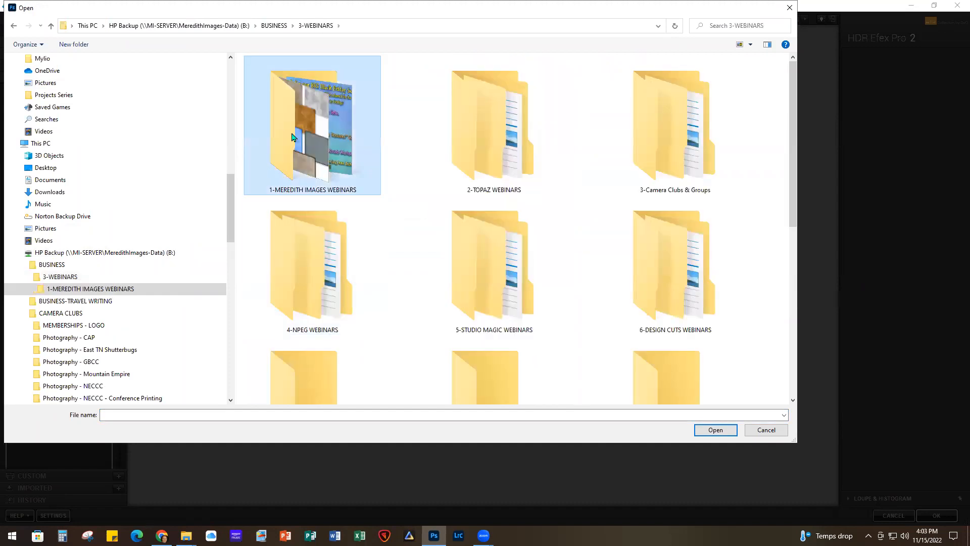
pyautogui.doubleClick(292, 137)
# Step: Load 1A-untitled-249.CR2, 1B-untitled-250.CR2 and 1C-untitled-251.CR2 as source files and proceed to the merge settings
pyautogui.click(486, 153)
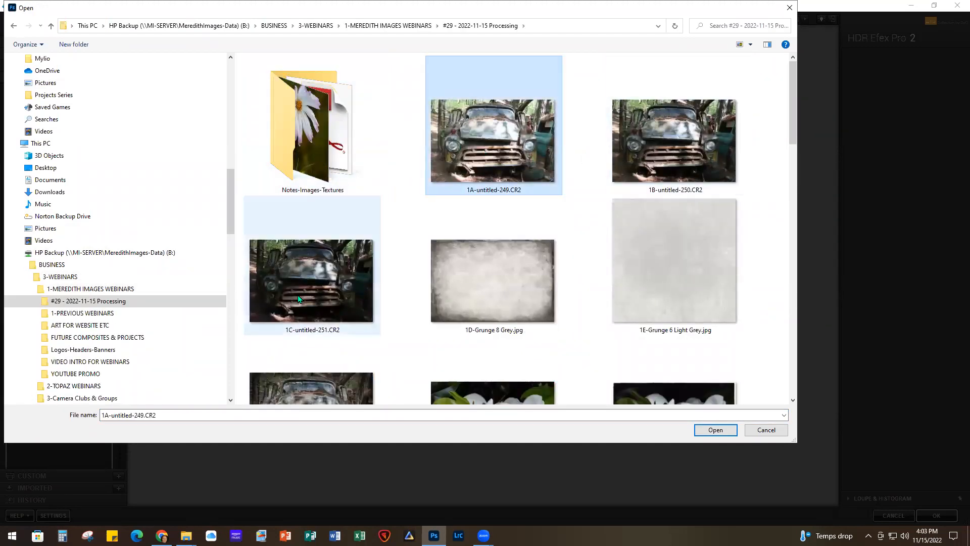
pyautogui.keyDown('shift'); pyautogui.click(314, 284); pyautogui.keyUp('shift')
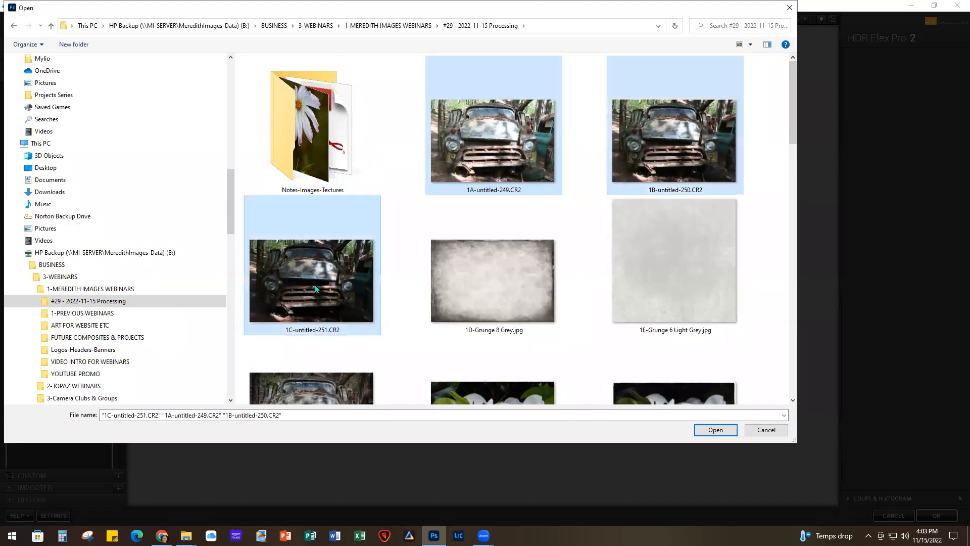
pyautogui.click(712, 430)
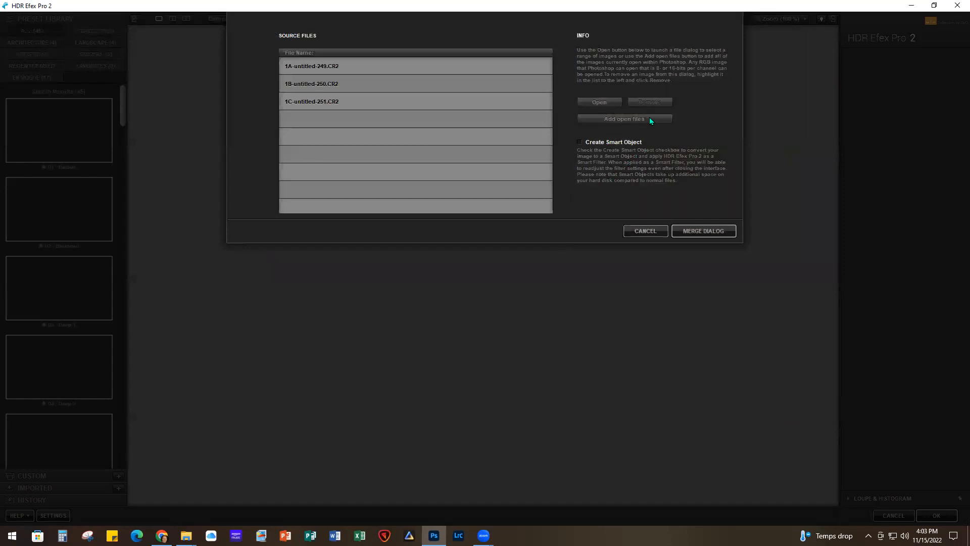
pyautogui.click(706, 234)
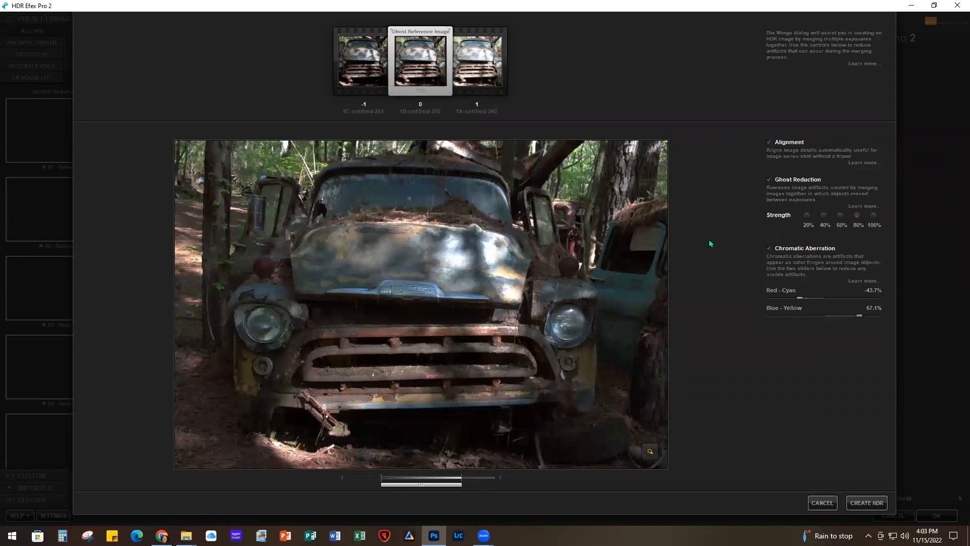
# Step: Turn off Ghost Reduction and set the Red - Cyan chromatic aberration correction to -39%
pyautogui.click(768, 179)
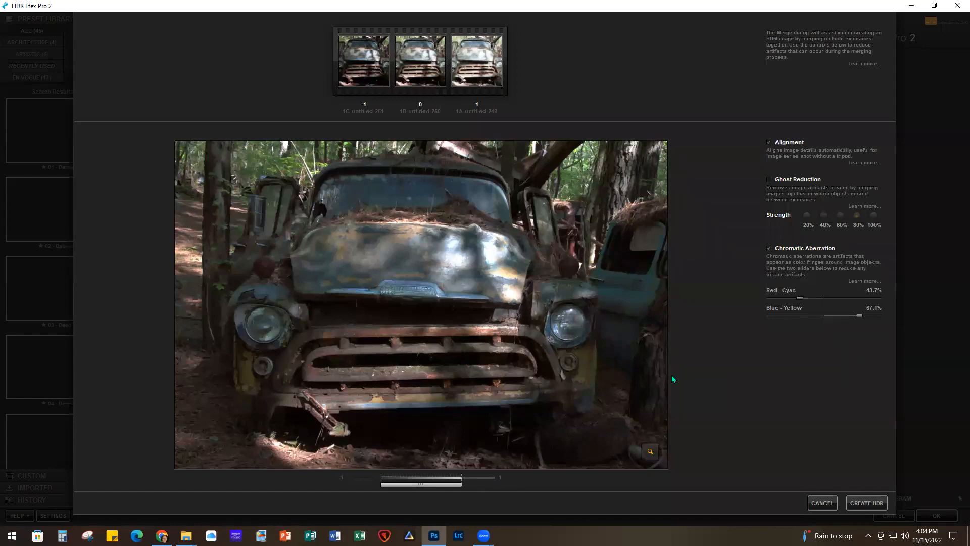
pyautogui.click(799, 297)
pyautogui.moveTo(800, 297); pyautogui.dragTo(802, 297)
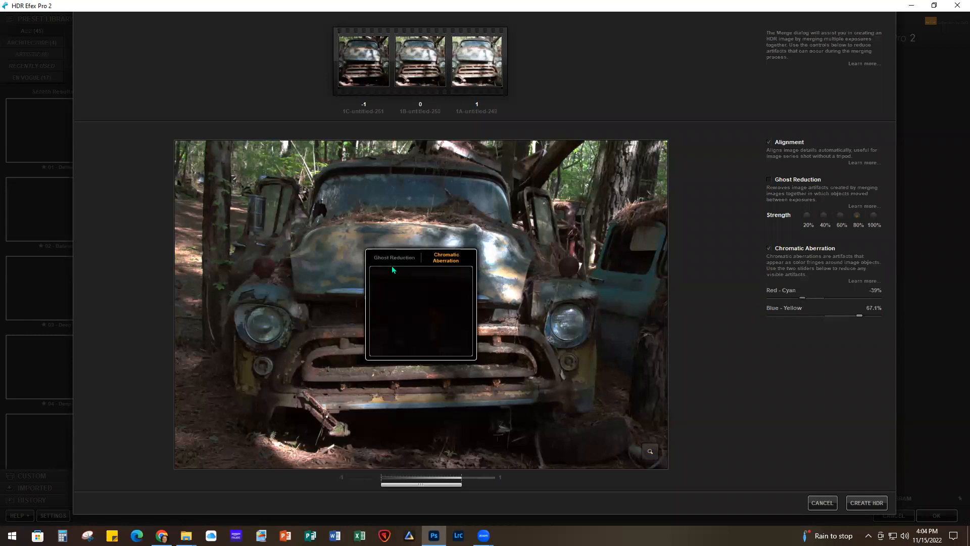
# Step: Inspect color fringing on the background foliage, pine needles and truck hood with the loupe, and create the HDR image
pyautogui.moveTo(412, 299); pyautogui.dragTo(569, 200)
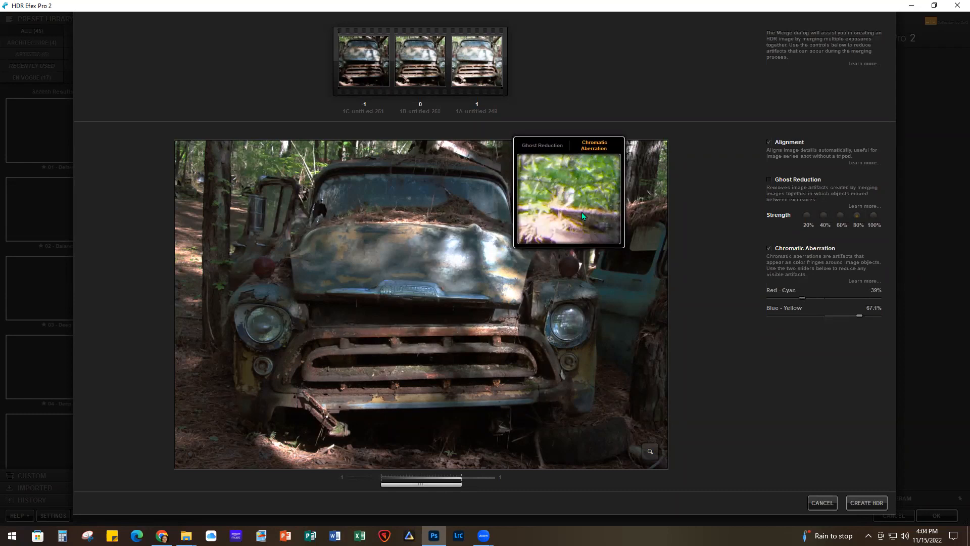
pyautogui.moveTo(581, 219); pyautogui.dragTo(637, 199)
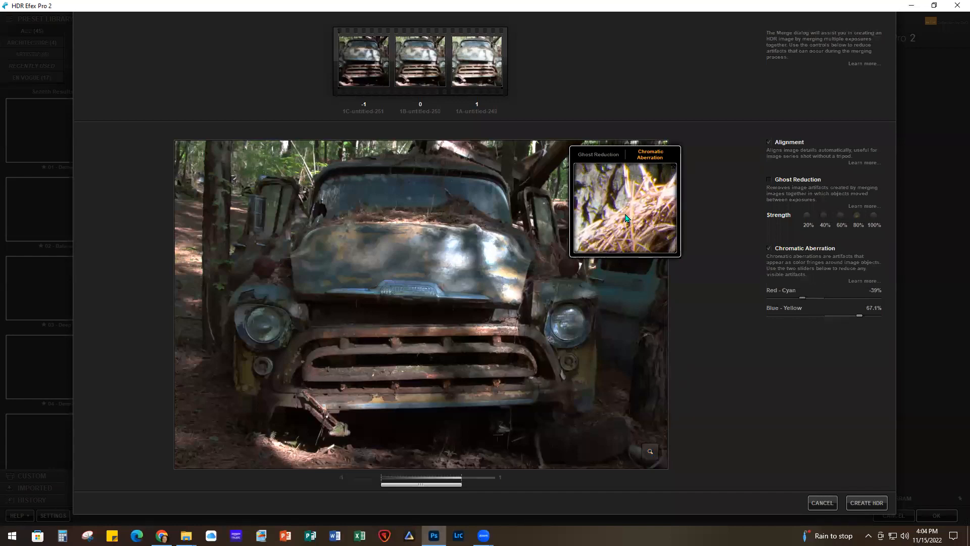
pyautogui.moveTo(626, 218); pyautogui.dragTo(498, 308)
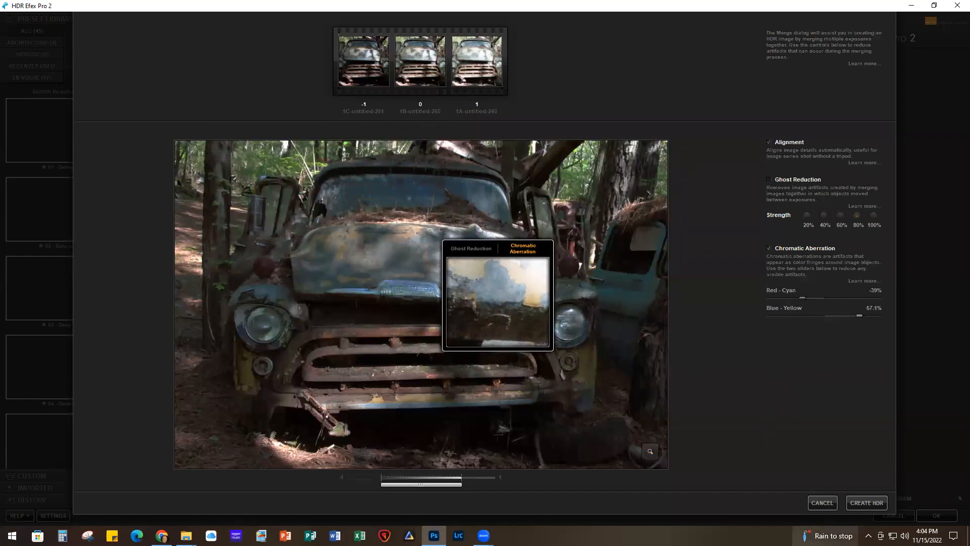
pyautogui.click(863, 504)
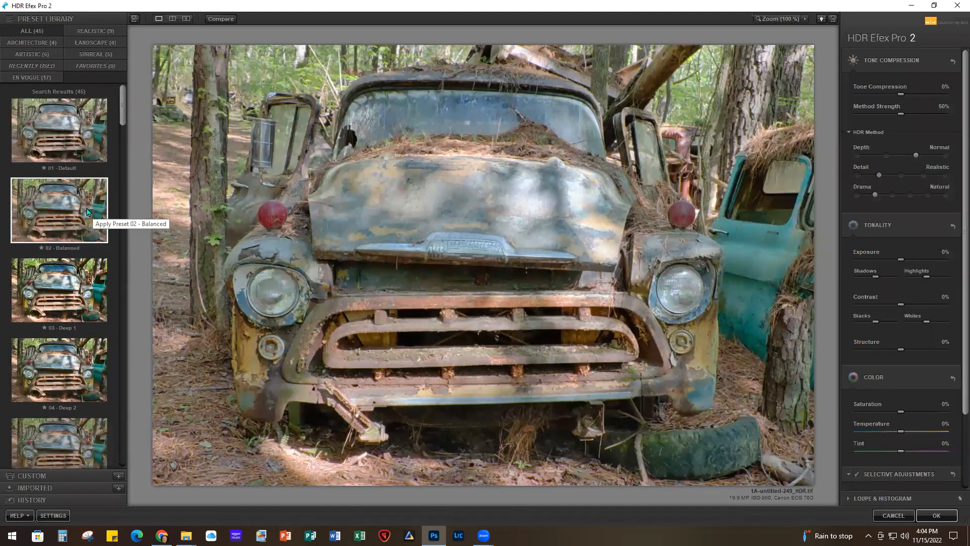
# Step: Apply the 17 - Sinister preset to the merged truck image
pyautogui.scroll(-5, 84, 212)
pyautogui.scroll(-5, 77, 220)
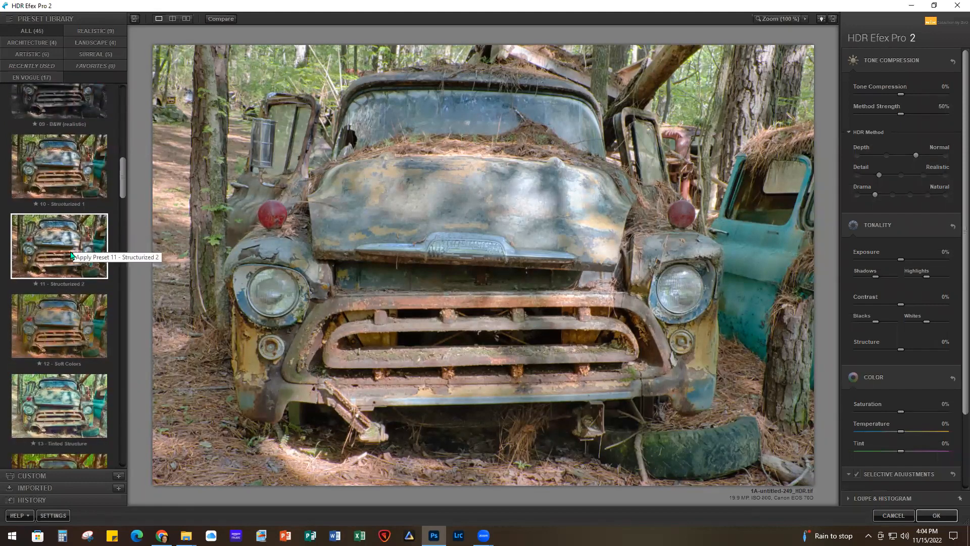
pyautogui.scroll(-3, 72, 254)
pyautogui.scroll(-2, 71, 255)
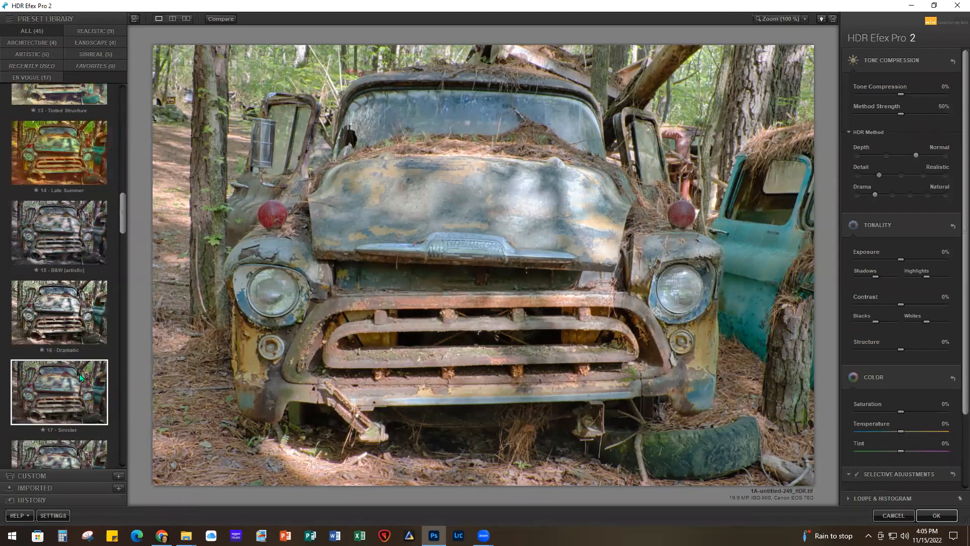
pyautogui.click(62, 396)
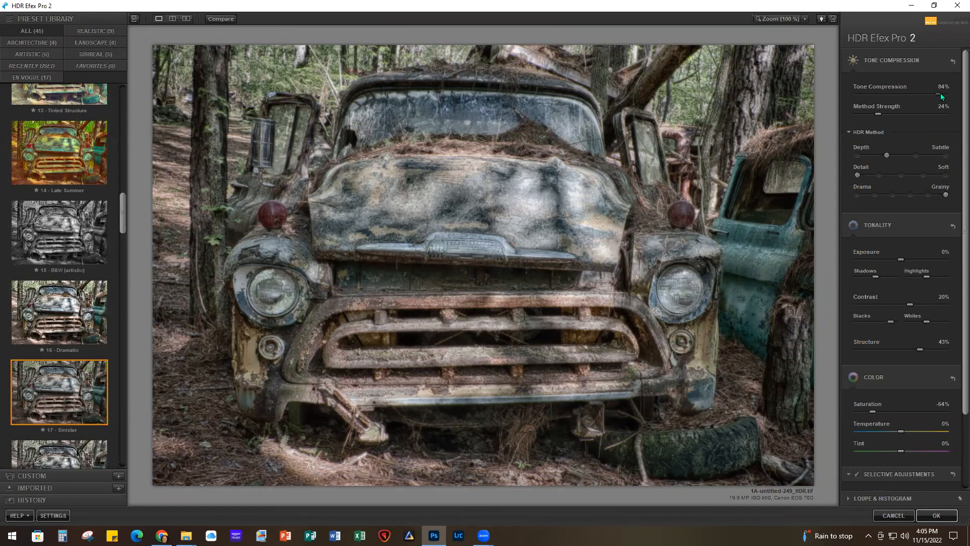
# Step: Set Tone Compression to 67%, fine-tune the saturation and apply the HDR edit back to Photoshop
pyautogui.moveTo(935, 93); pyautogui.dragTo(933, 93)
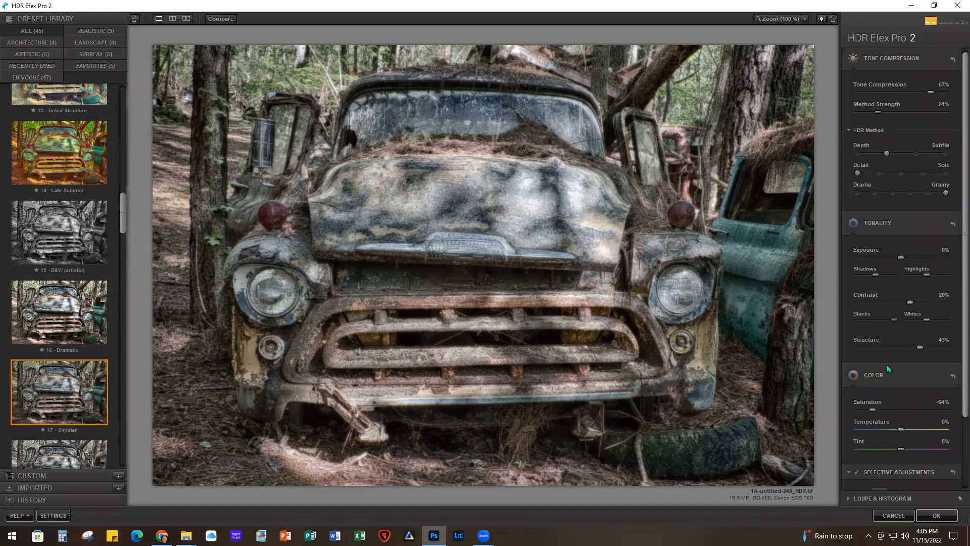
pyautogui.scroll(-1, 886, 364)
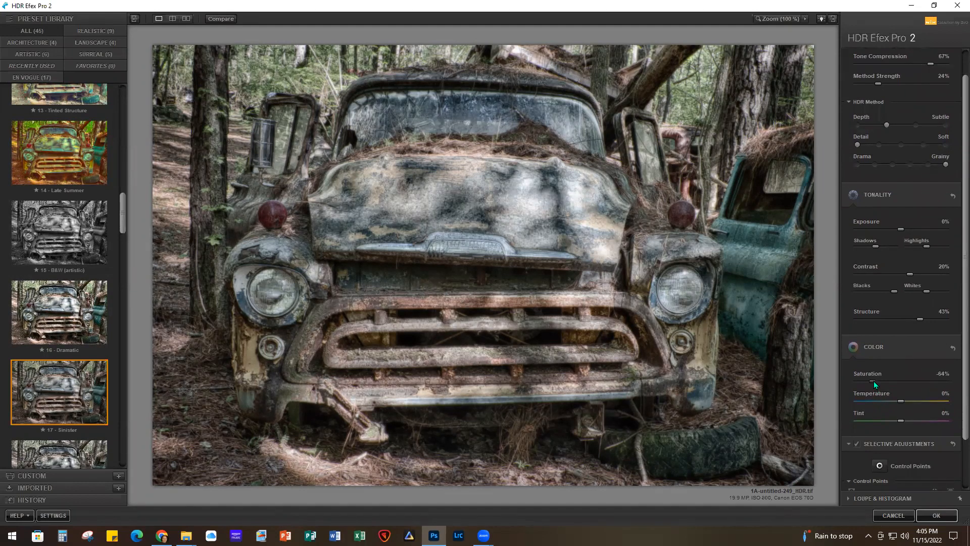
pyautogui.moveTo(876, 382); pyautogui.dragTo(874, 381)
pyautogui.click(930, 514)
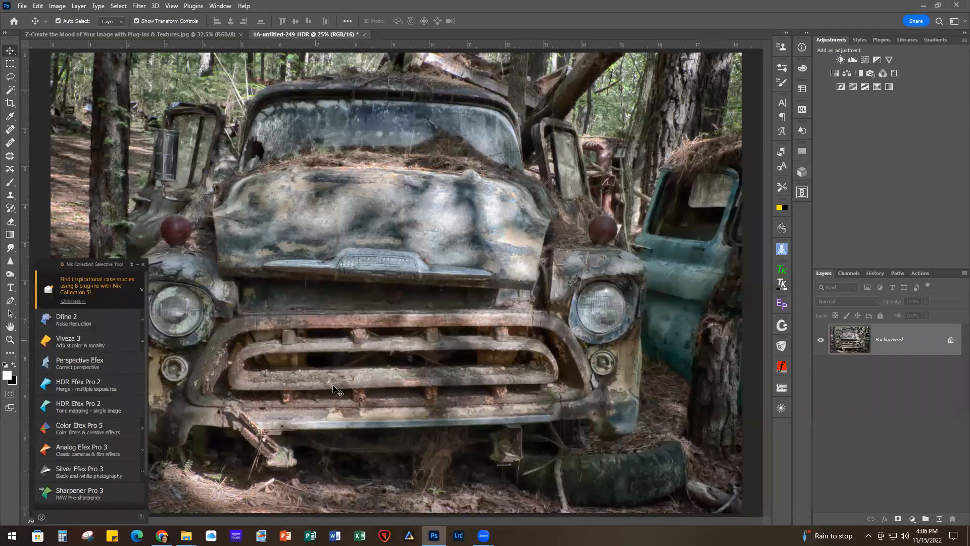
# Step: Collapse the Nik Collection panel, duplicate the Background layer and open the copy in Topaz Photo AI
pyautogui.click(138, 264)
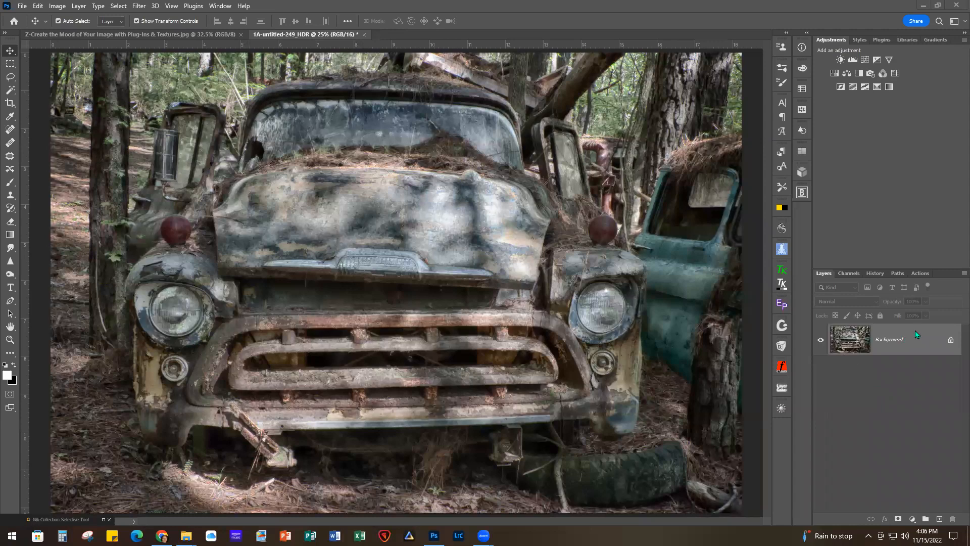
pyautogui.hotkey('ctrl', 'j')
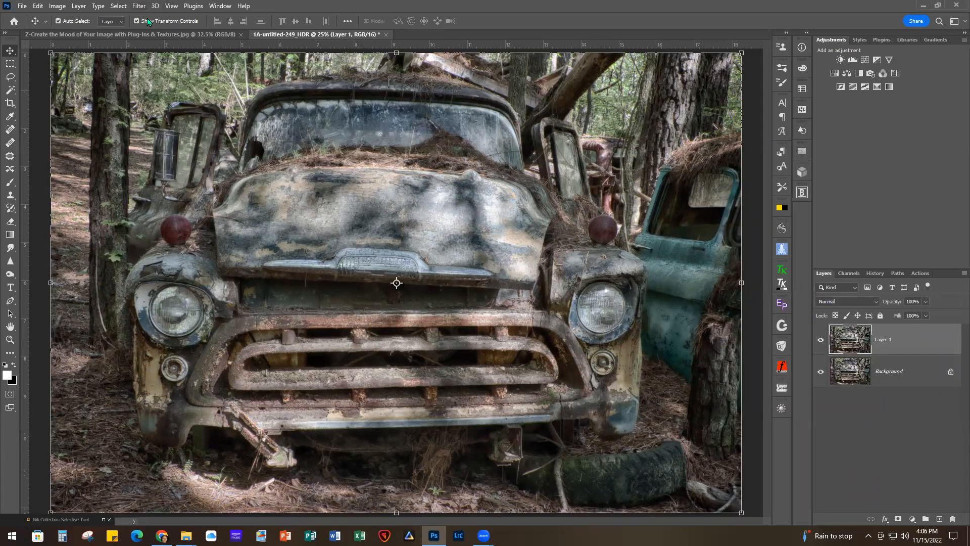
pyautogui.click(138, 6)
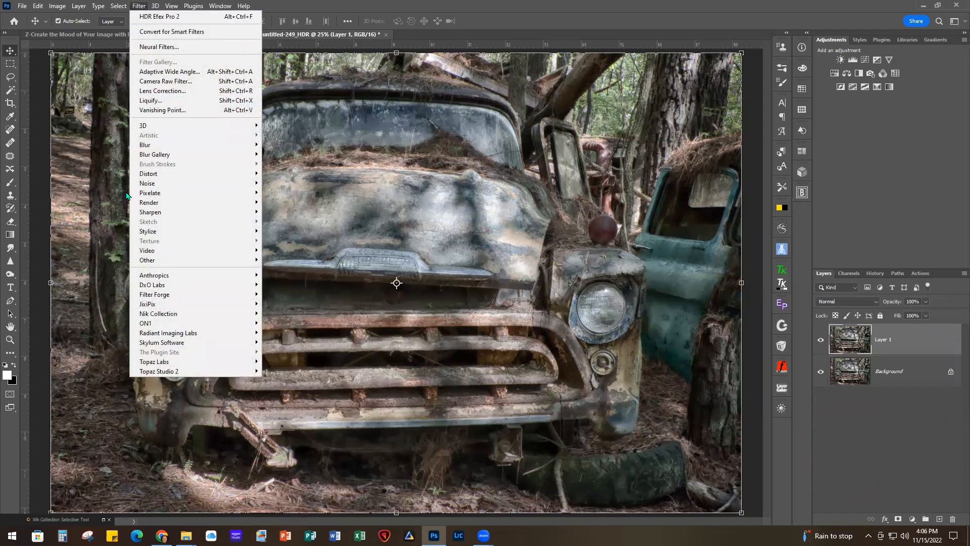
pyautogui.moveTo(220, 362)
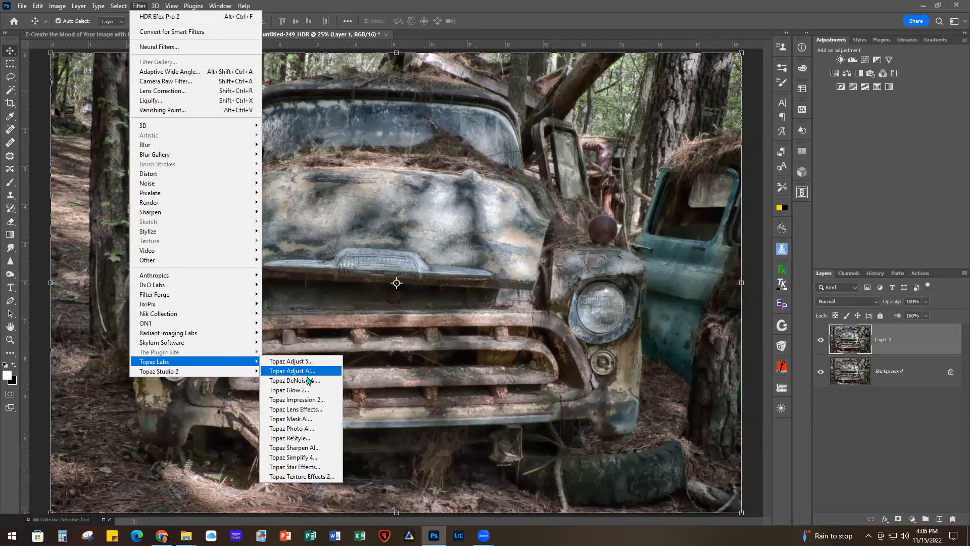
pyautogui.click(308, 428)
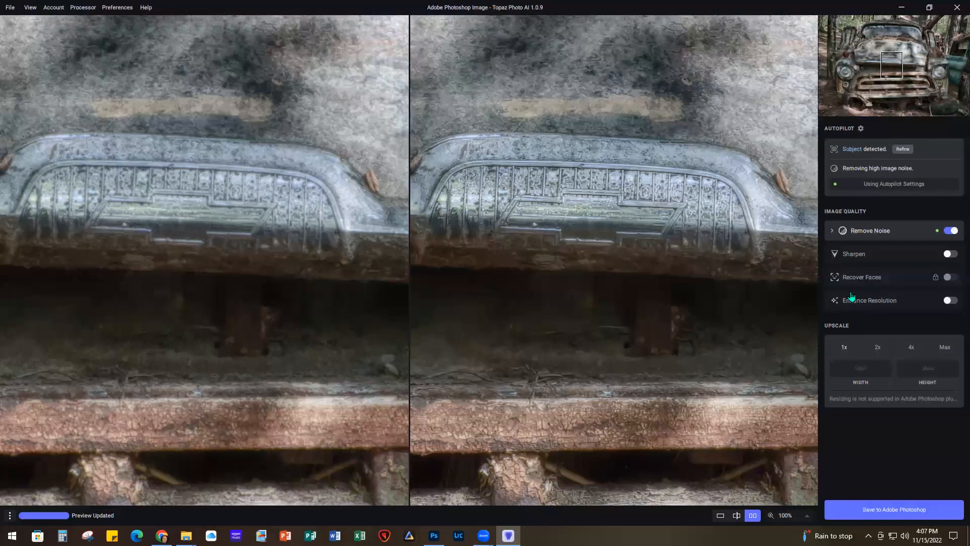
# Step: Enable Enhance Resolution with the Natural model alongside noise removal and save the result back to Photoshop
pyautogui.click(952, 301)
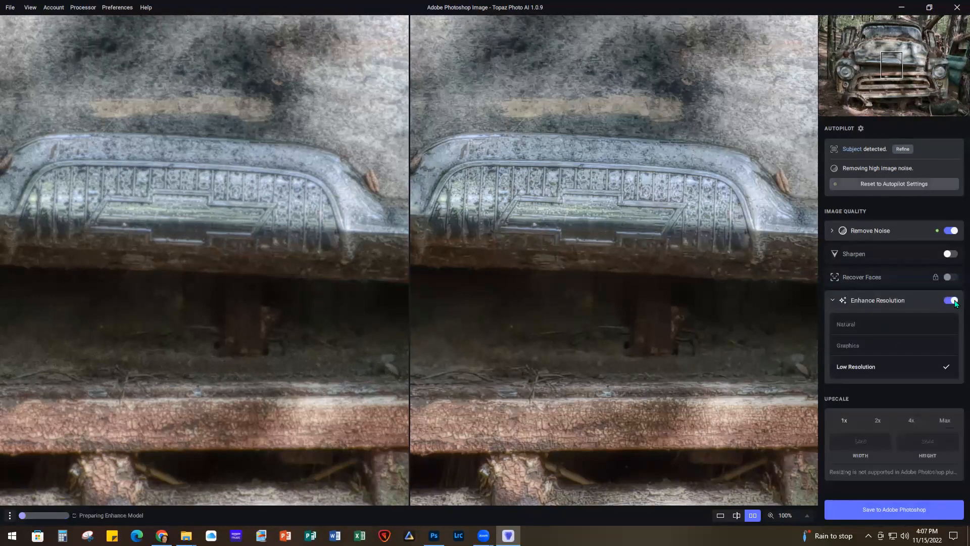
pyautogui.click(848, 324)
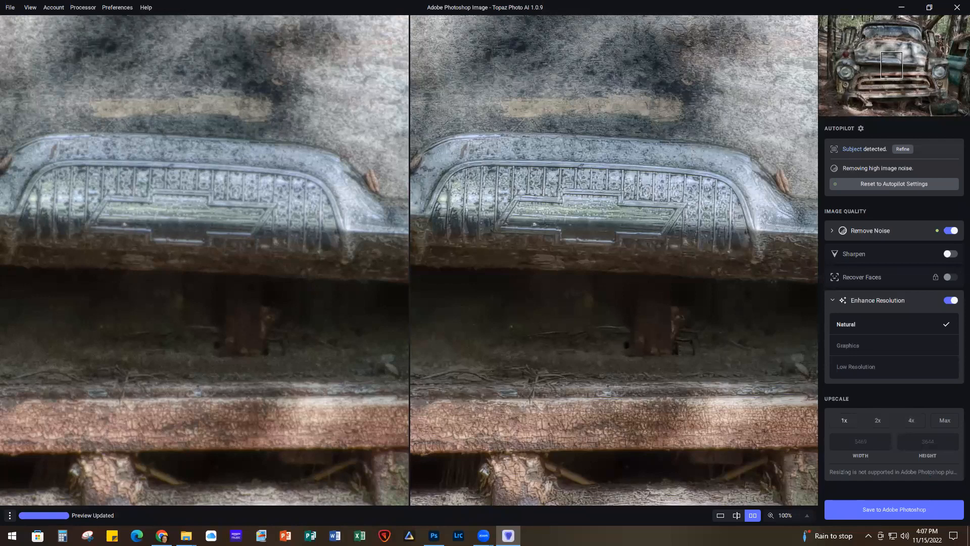
pyautogui.click(881, 511)
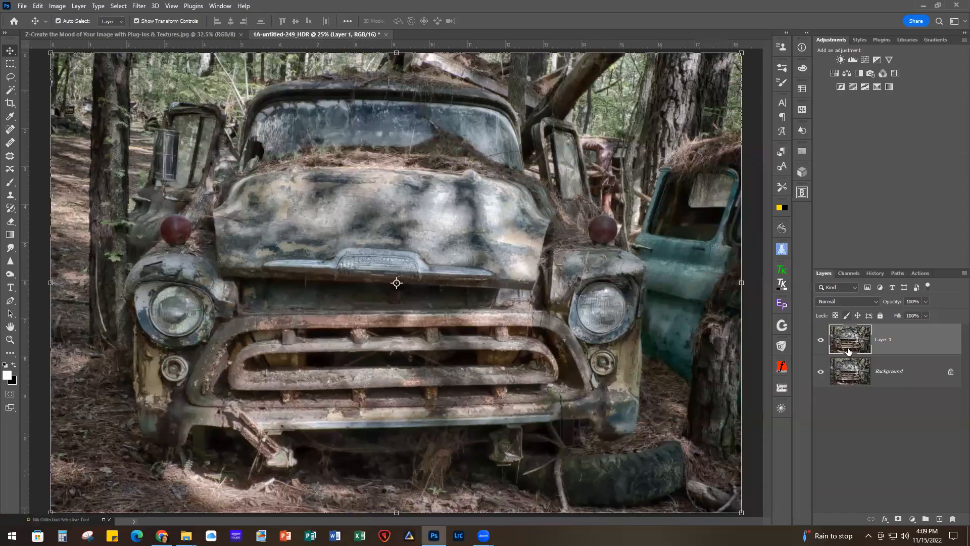
# Step: Compare the image with and without the processed layer, and rename that layer "Photo AI"
pyautogui.click(821, 343)
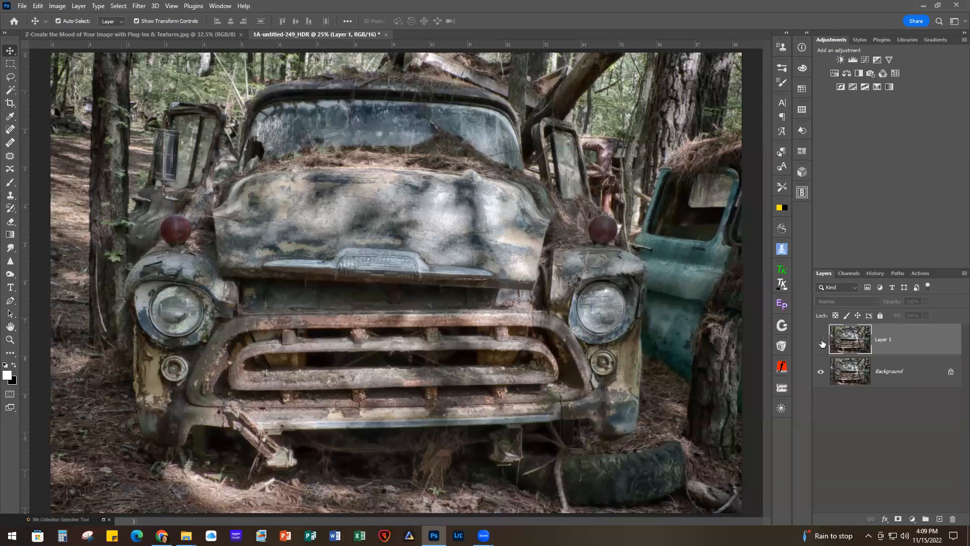
pyautogui.click(821, 343)
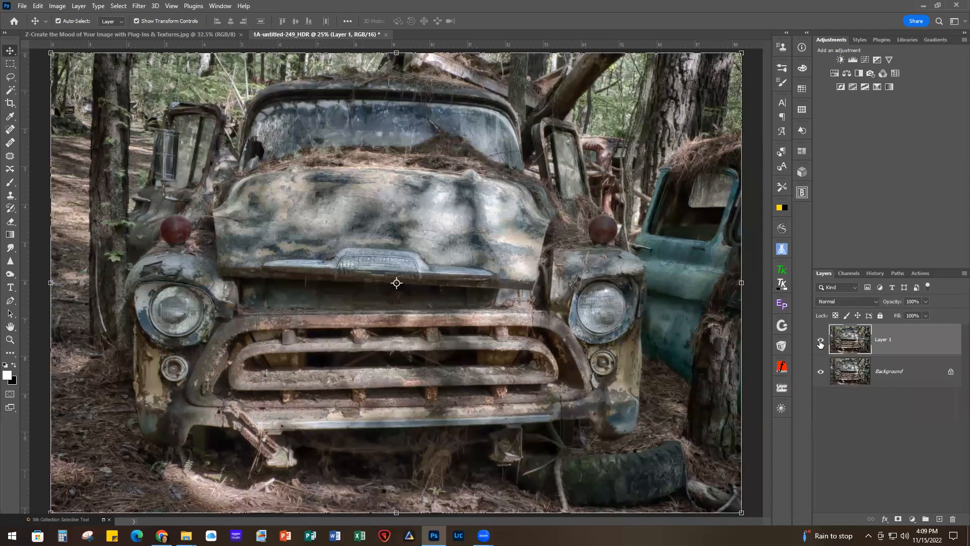
pyautogui.click(821, 343)
pyautogui.click(820, 343)
pyautogui.doubleClick(883, 339)
pyautogui.press('BackSpace')
pyautogui.write('Photo AI')
pyautogui.press('Return')
# Step: Duplicate the Photo AI layer and open the copy in Luminar Neo's editing tools
pyautogui.hotkey('ctrl', 'j')
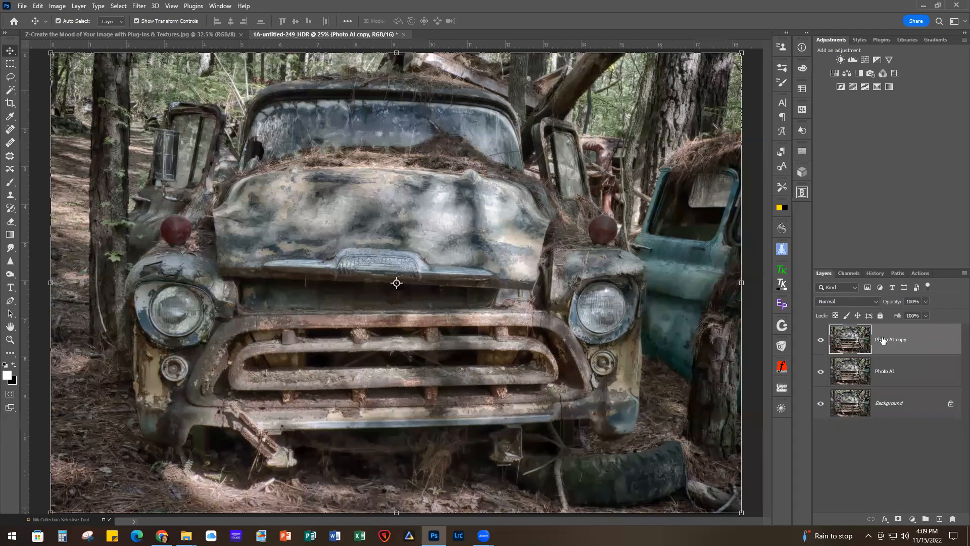
pyautogui.click(139, 6)
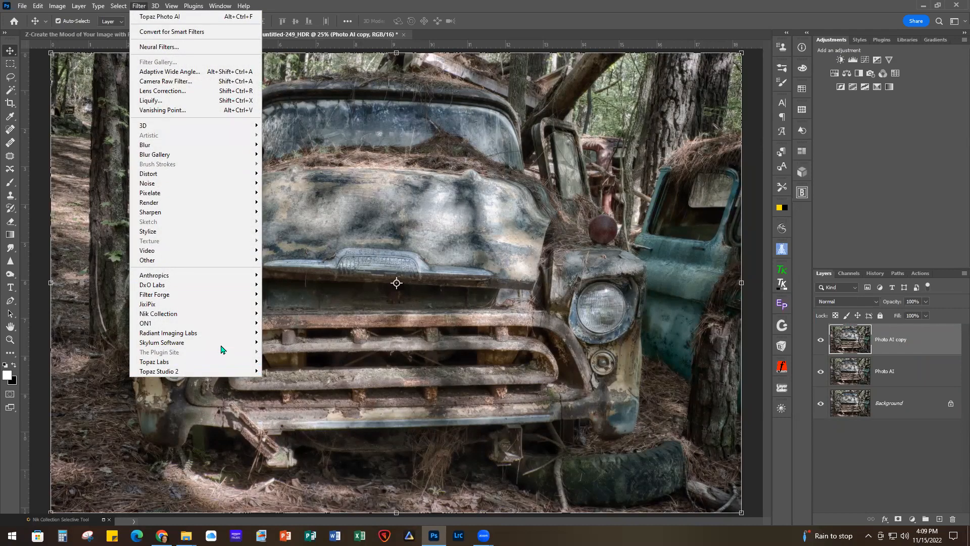
pyautogui.moveTo(221, 345)
pyautogui.click(301, 361)
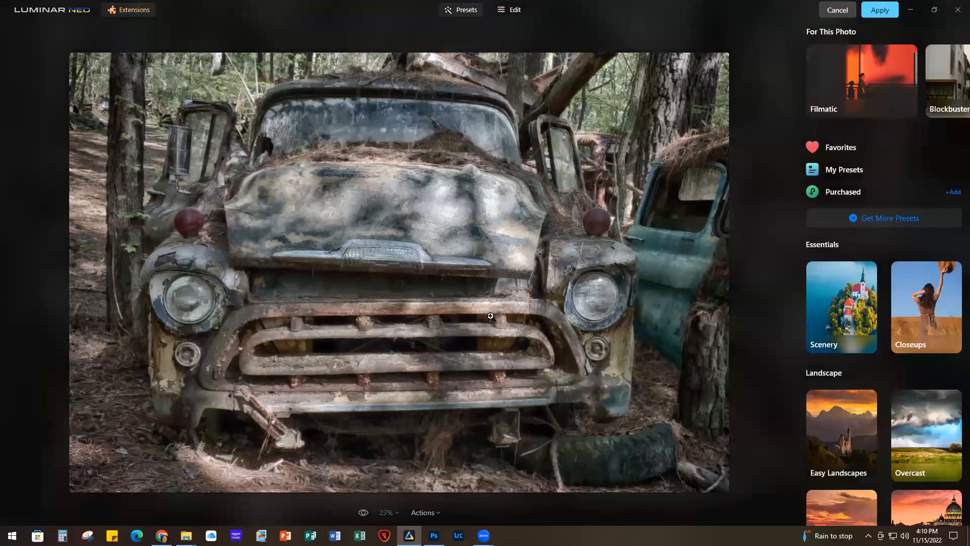
pyautogui.click(519, 12)
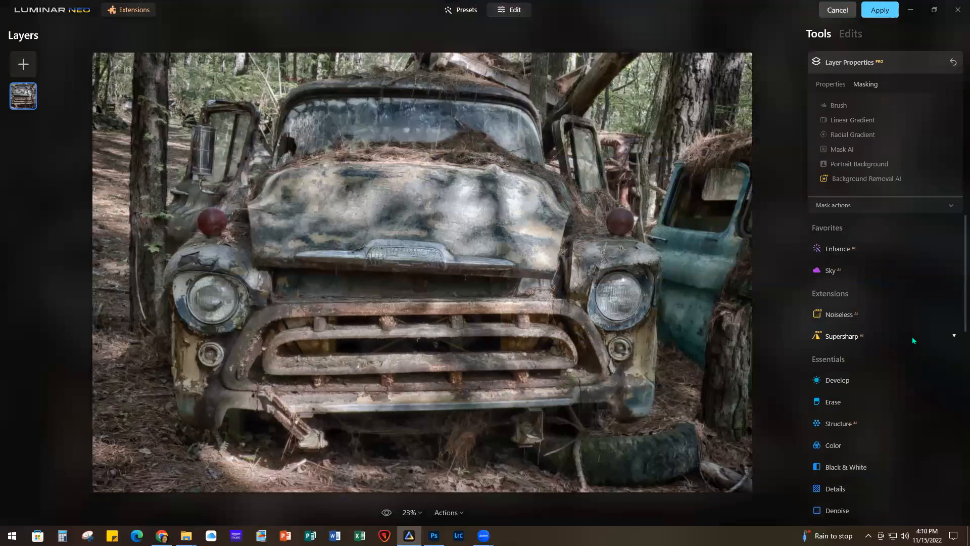
# Step: Set the Enhance AI Accent amount to 23 after trying stronger values on the truck photo
pyautogui.click(841, 249)
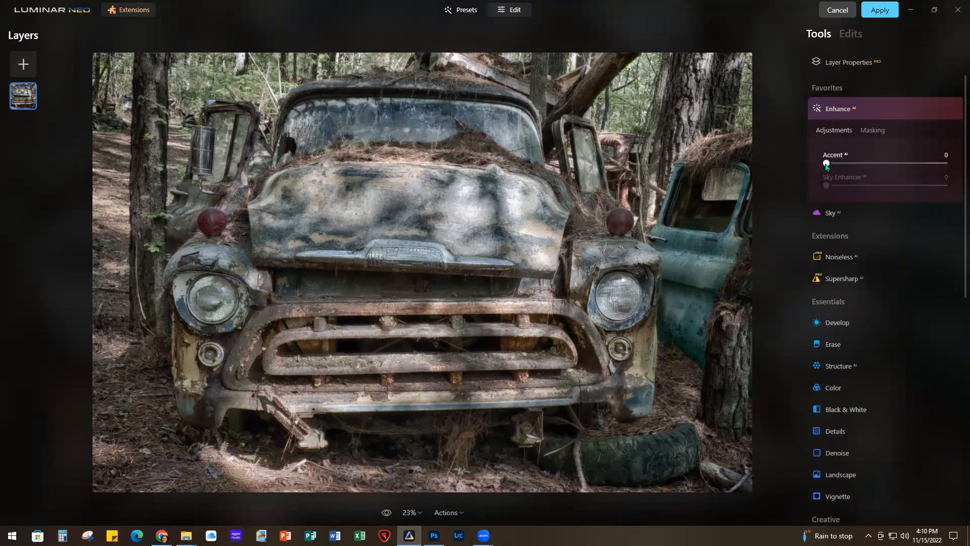
pyautogui.moveTo(830, 163); pyautogui.dragTo(855, 167)
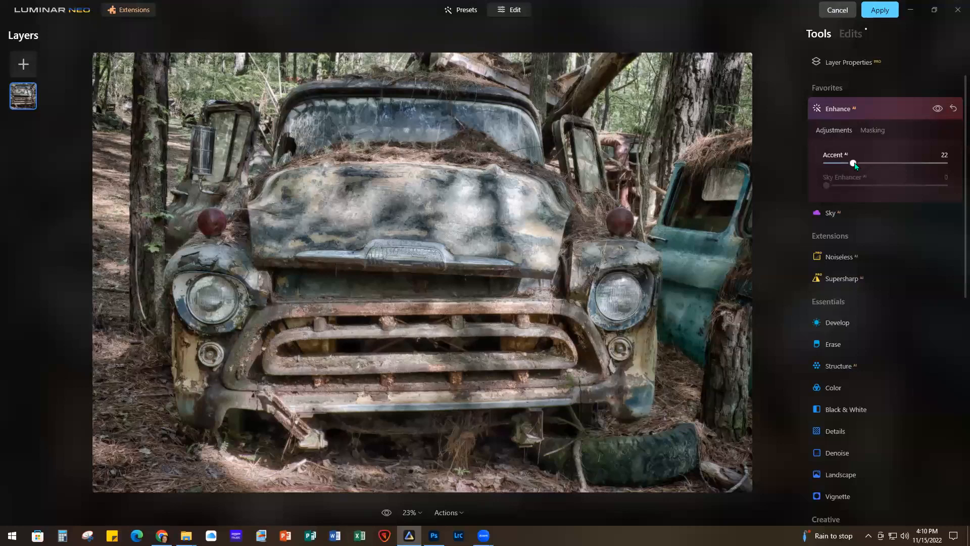
pyautogui.moveTo(868, 162); pyautogui.dragTo(902, 167)
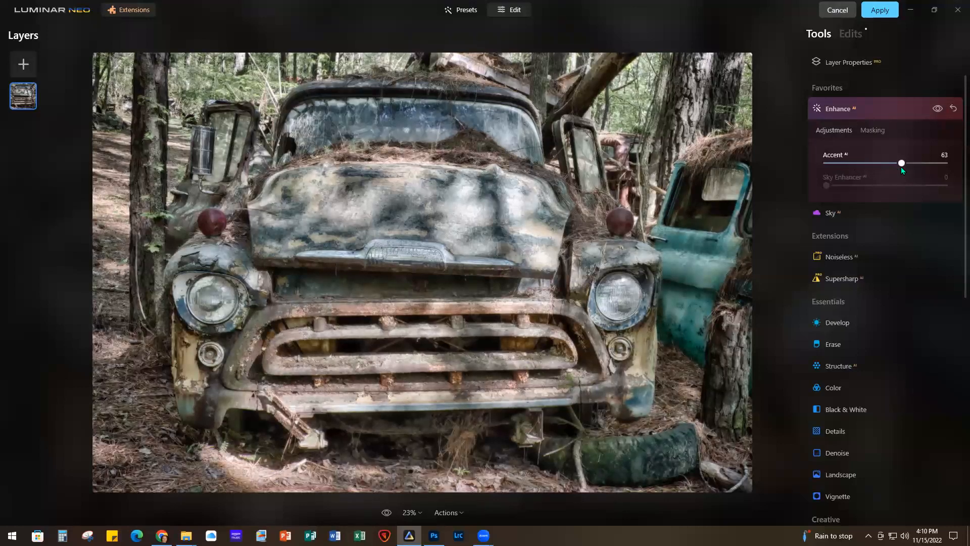
pyautogui.moveTo(921, 166); pyautogui.dragTo(921, 166)
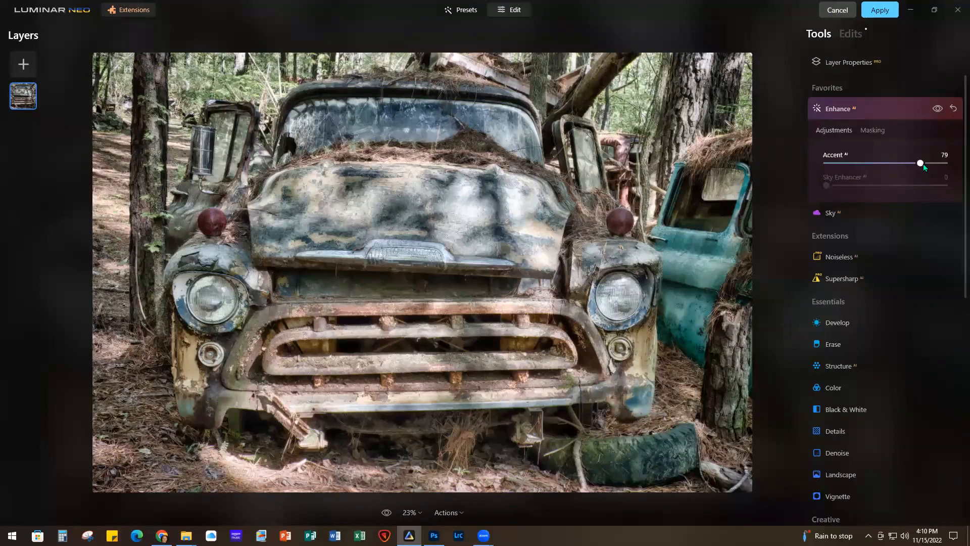
pyautogui.moveTo(886, 164); pyautogui.dragTo(855, 164)
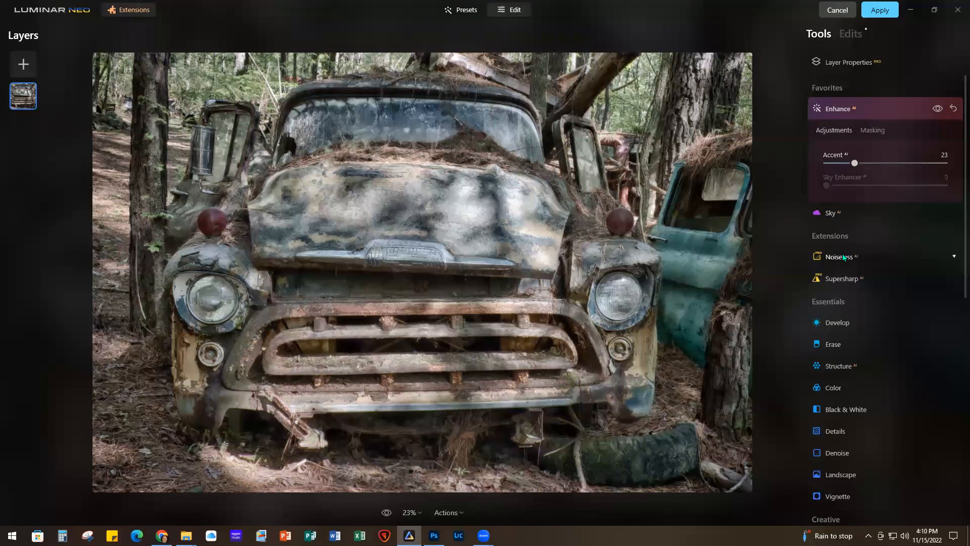
# Step: Add Structure AI to the truck photo with the Amount at 27
pyautogui.scroll(-3, 881, 322)
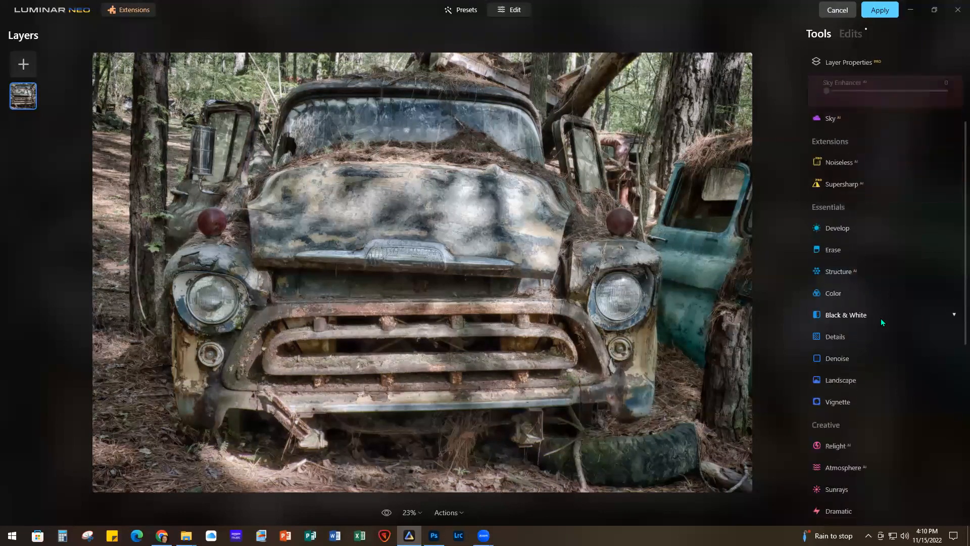
pyautogui.scroll(-3, 881, 318)
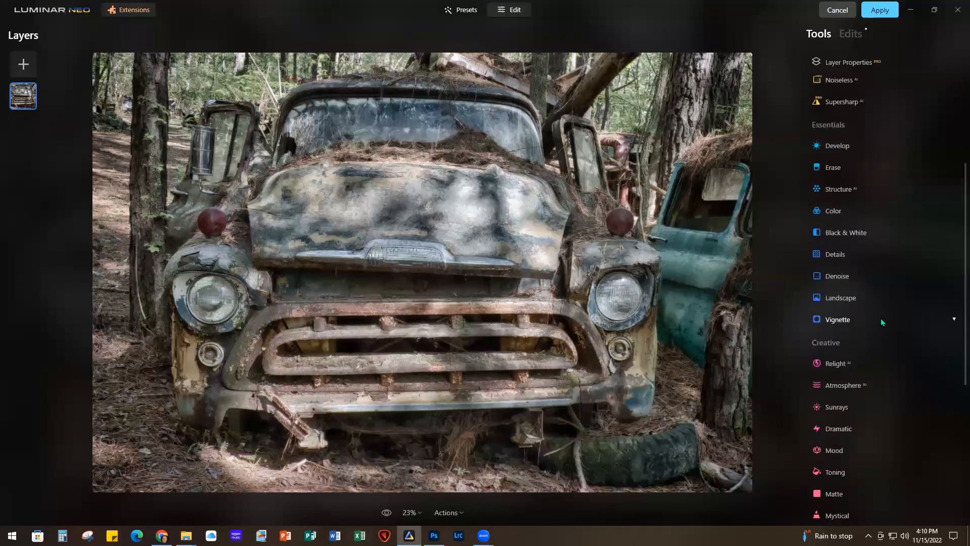
pyautogui.click(836, 186)
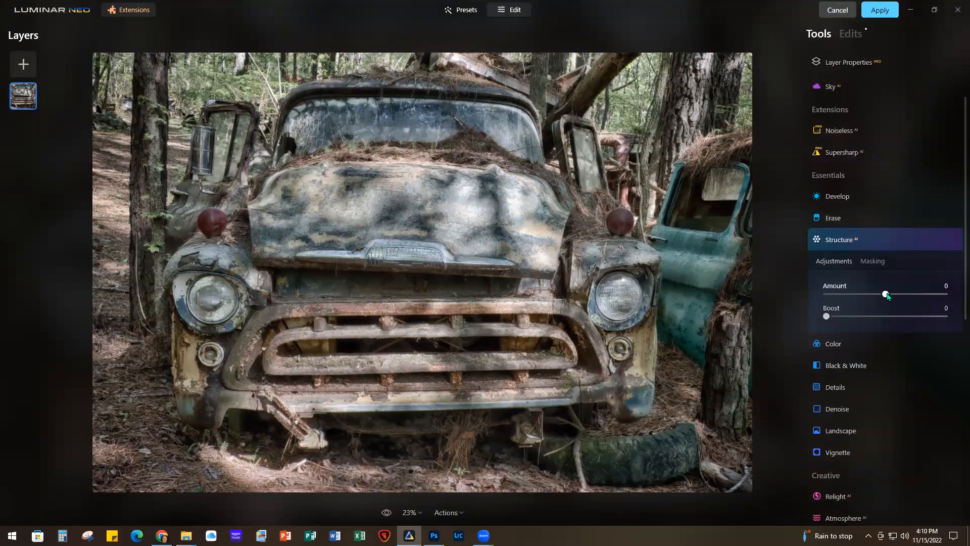
pyautogui.moveTo(886, 294); pyautogui.dragTo(903, 297)
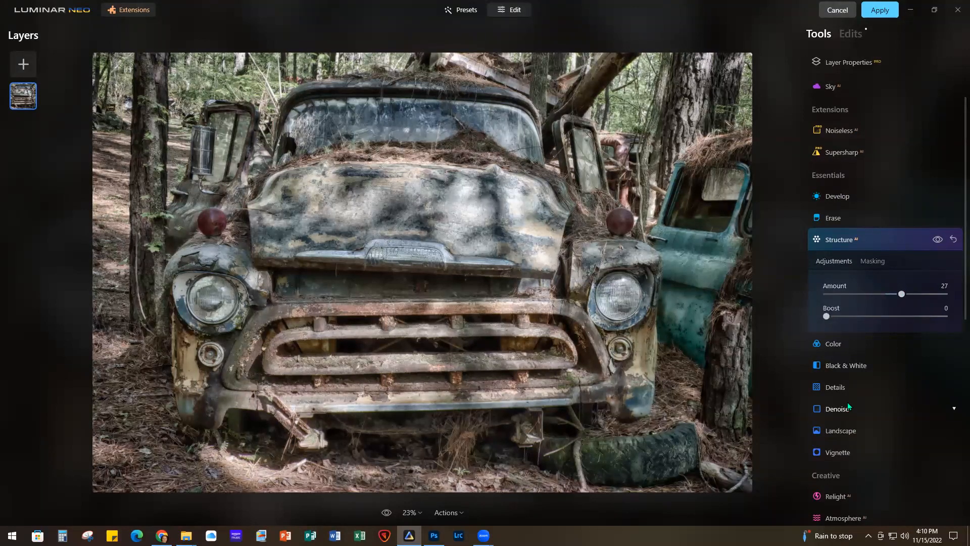
# Step: Raise Small Details to 5 and Medium Details to 7, and apply the Luminar Neo edits back to Photoshop
pyautogui.click(842, 385)
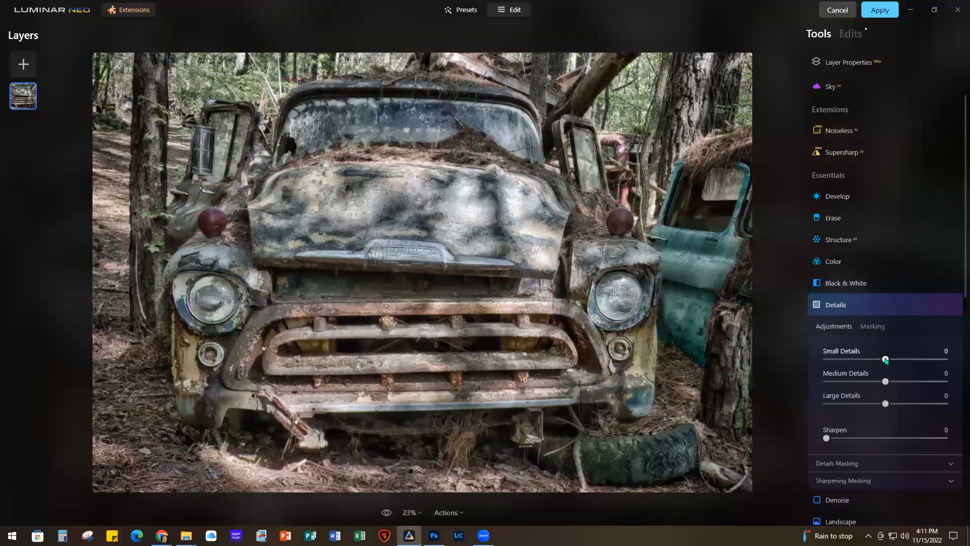
pyautogui.moveTo(885, 359); pyautogui.dragTo(890, 385)
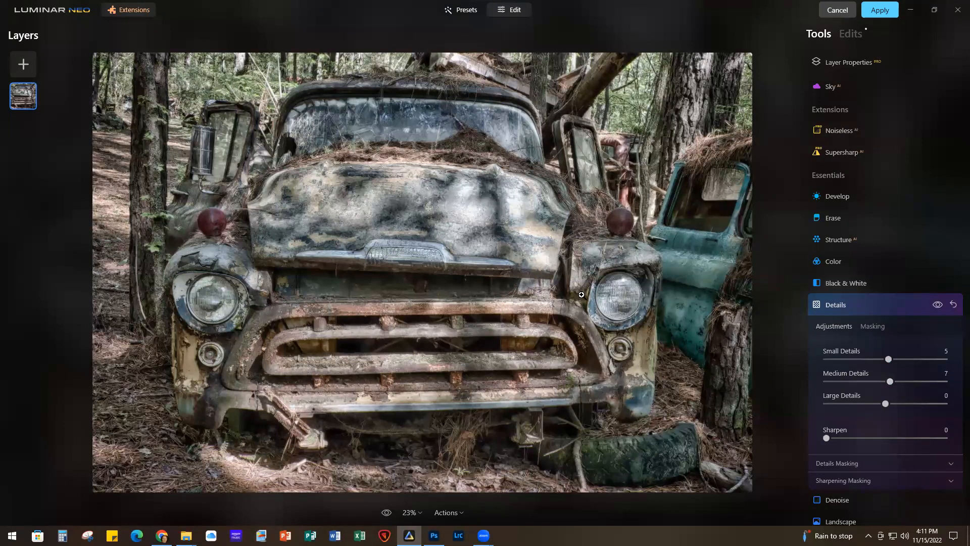
pyautogui.click(880, 12)
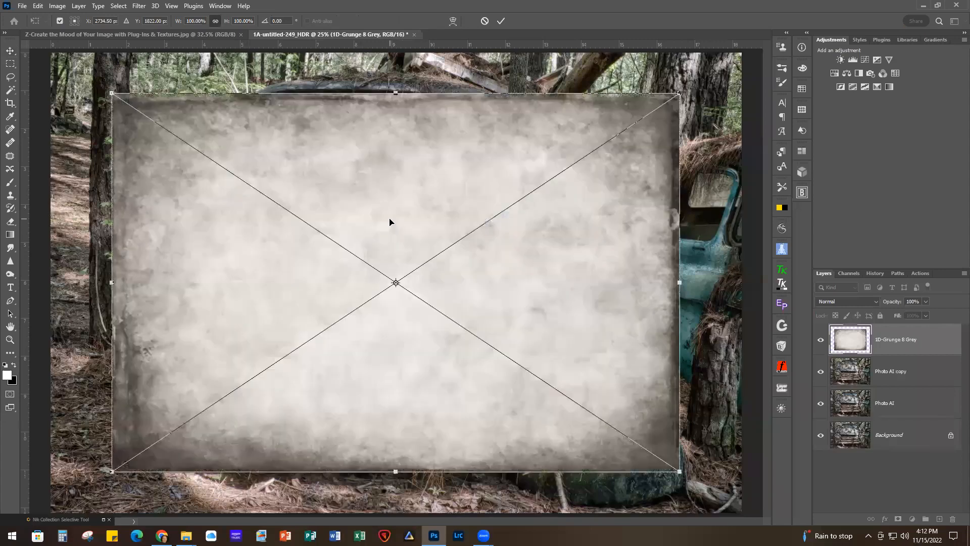
# Step: Scale the placed 1D-Grunge 8 Grey texture to cover the whole image and set its blend mode to Multiply
pyautogui.moveTo(381, 223); pyautogui.dragTo(320, 183)
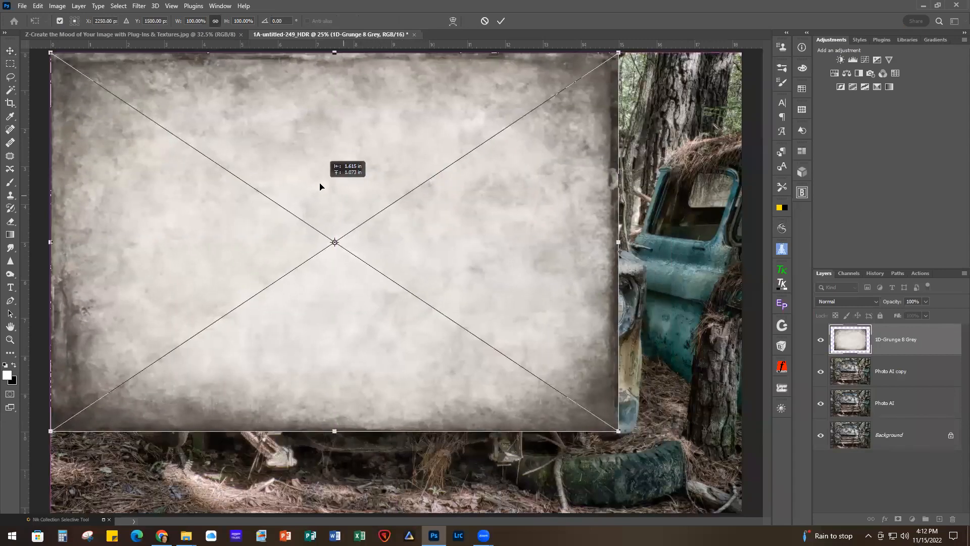
pyautogui.moveTo(619, 431); pyautogui.dragTo(742, 511)
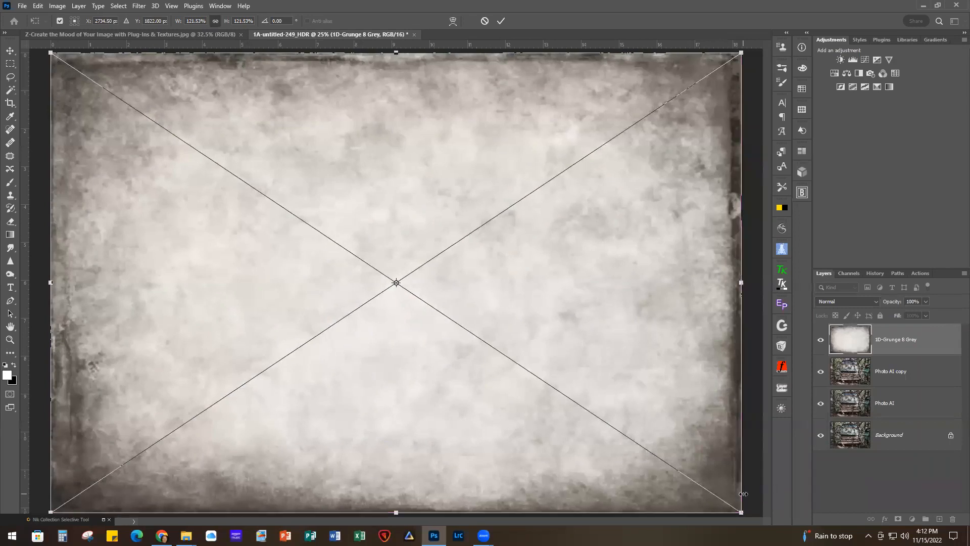
pyautogui.press('Return')
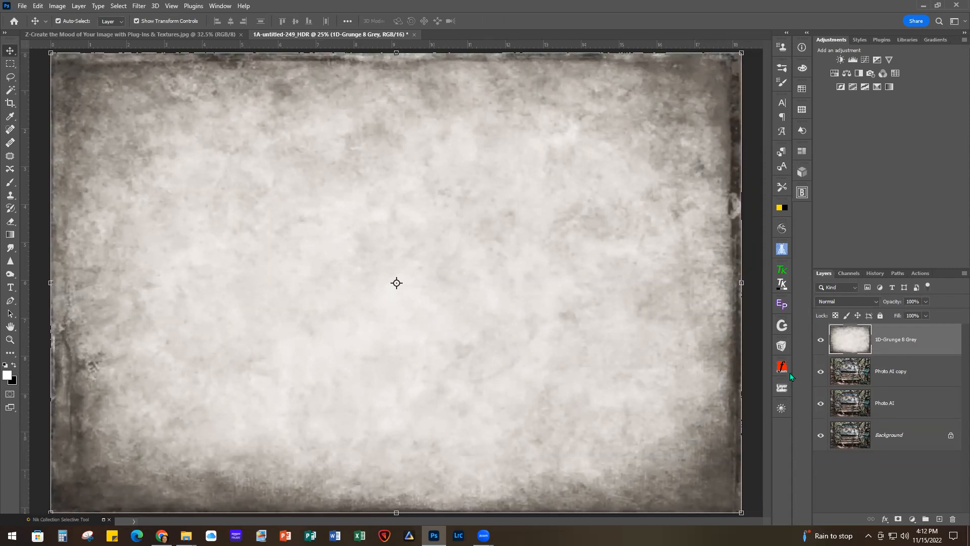
pyautogui.click(847, 302)
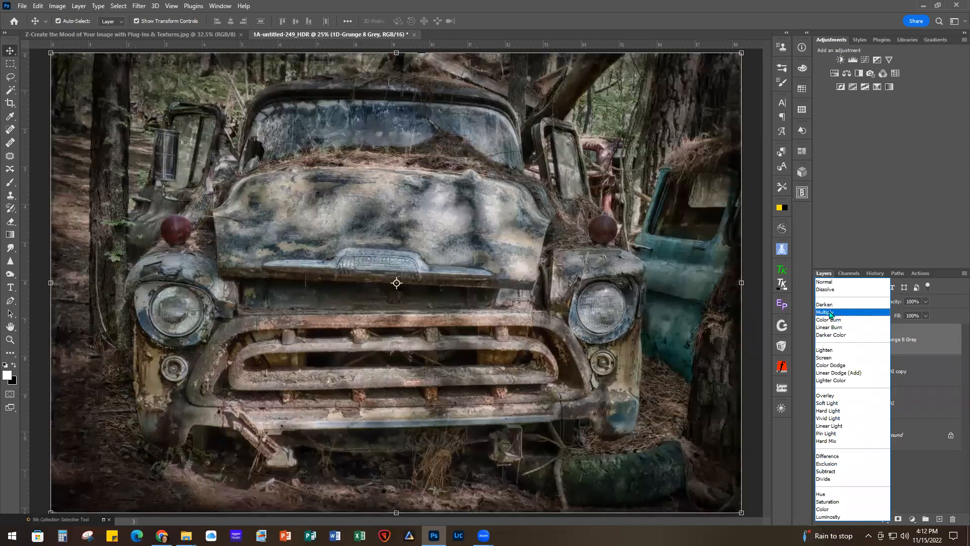
pyautogui.click(839, 311)
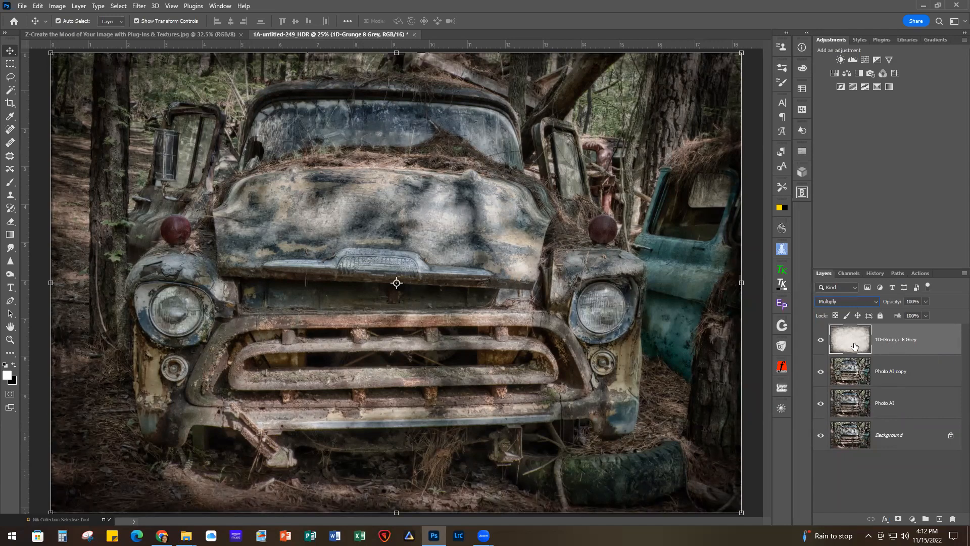
# Step: Select the truck from the Photo AI copy layer with Select Subject and subtract the background gap between the left mirror and the cab
pyautogui.click(925, 378)
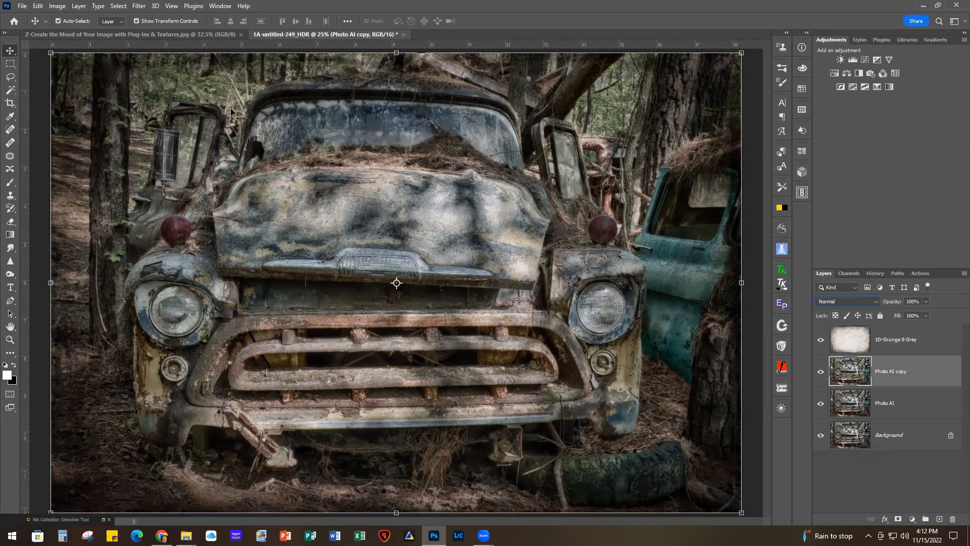
pyautogui.click(12, 93)
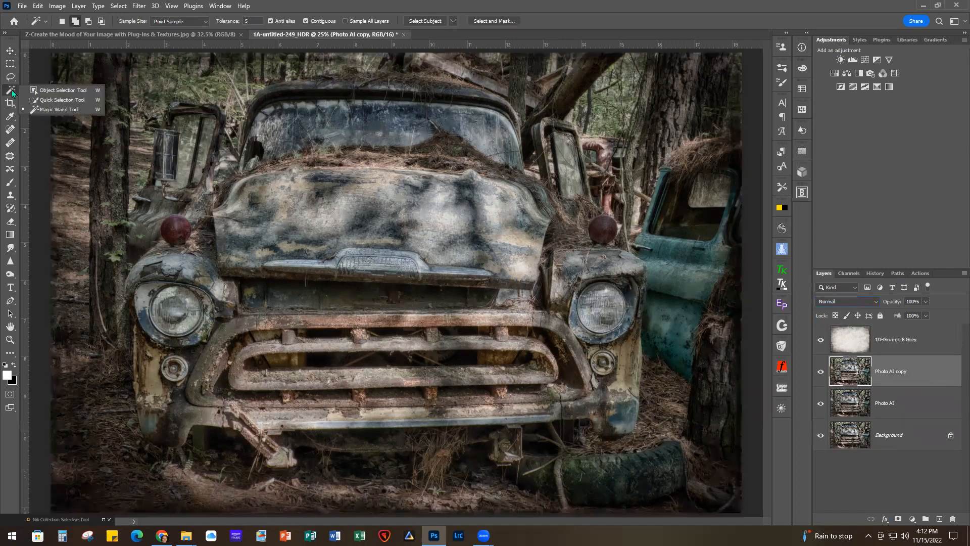
pyautogui.click(50, 99)
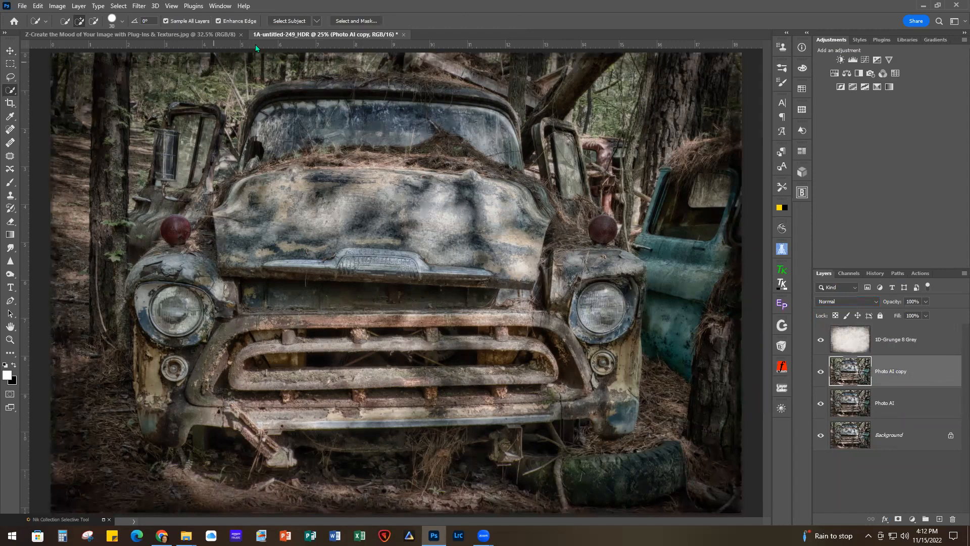
pyautogui.click(283, 20)
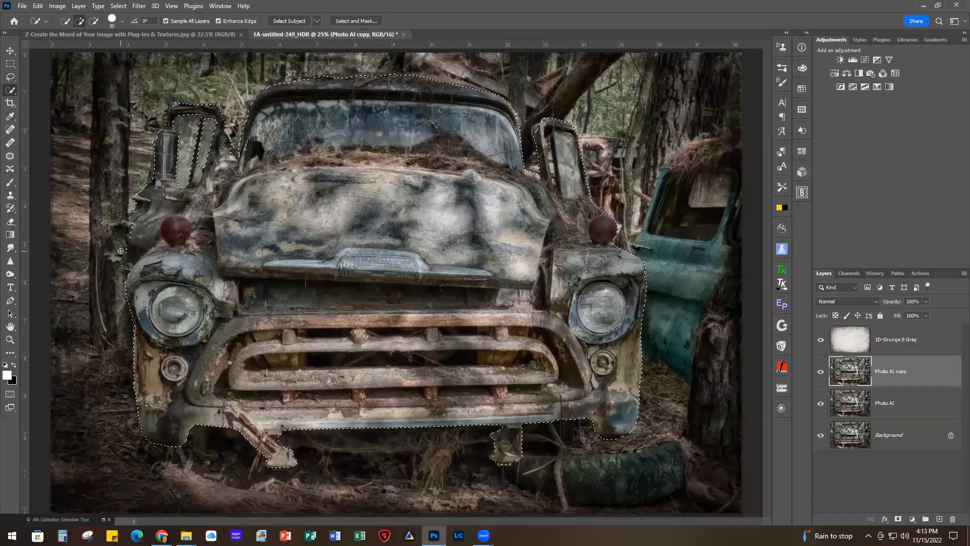
pyautogui.press('alt')
pyautogui.moveTo(234, 140); pyautogui.dragTo(225, 167)
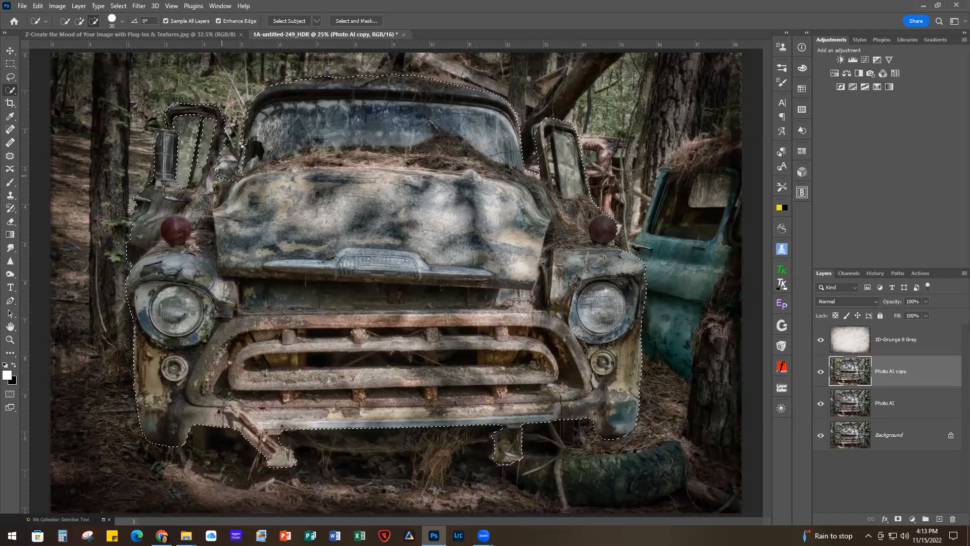
pyautogui.moveTo(240, 164); pyautogui.dragTo(233, 177)
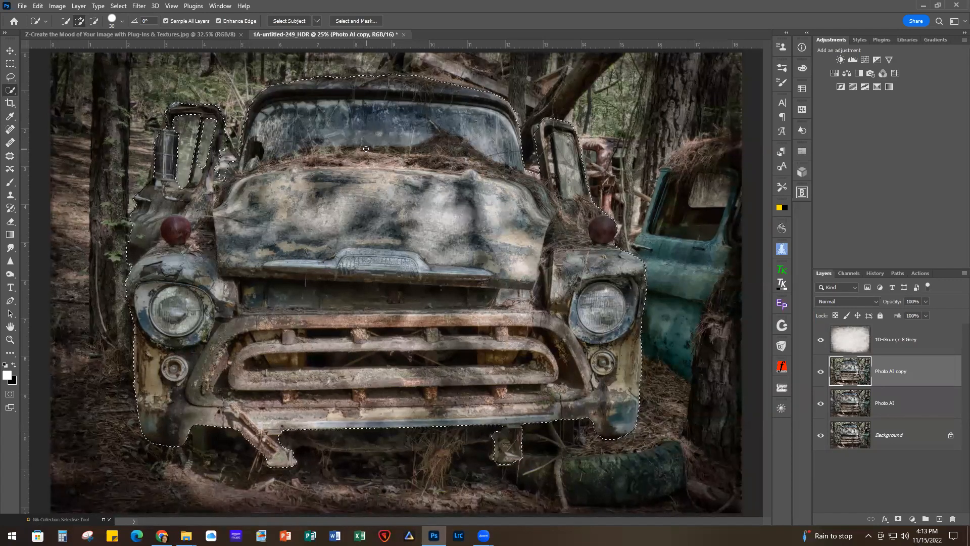
# Step: Add a layer mask from the truck selection to the 1D-Grunge 8 Grey layer and invert it to keep the texture off the truck
pyautogui.click(889, 344)
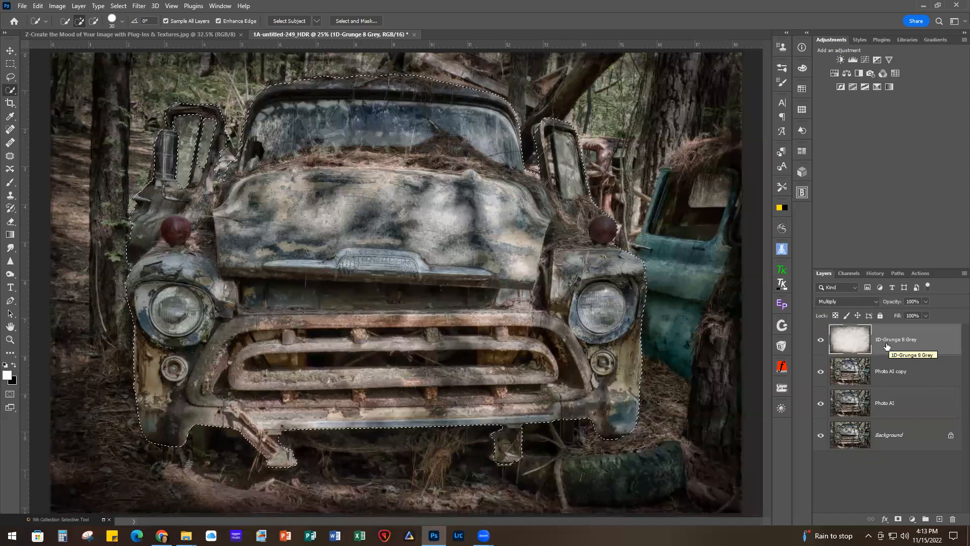
pyautogui.click(898, 520)
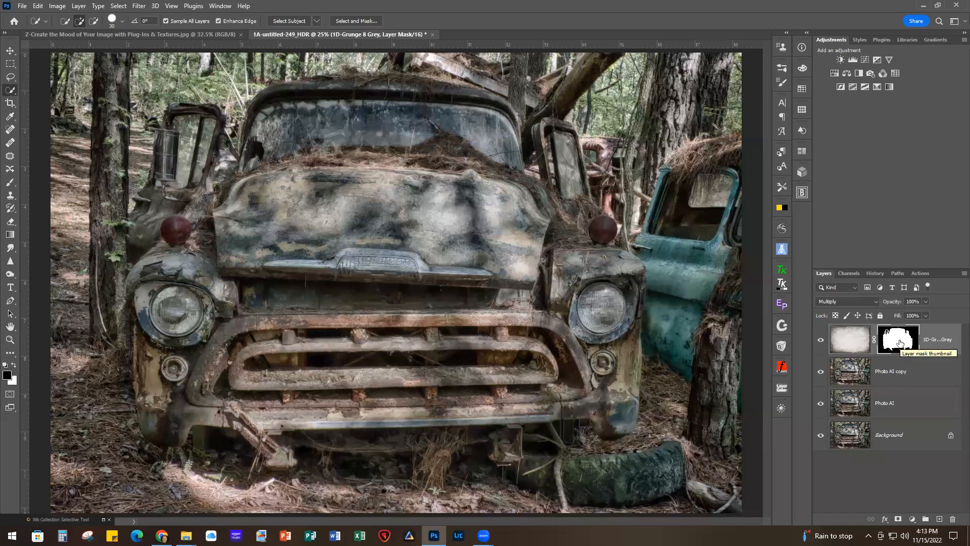
pyautogui.moveTo(899, 343); pyautogui.dragTo(900, 344)
pyautogui.hotkey('ctrl', 'i')
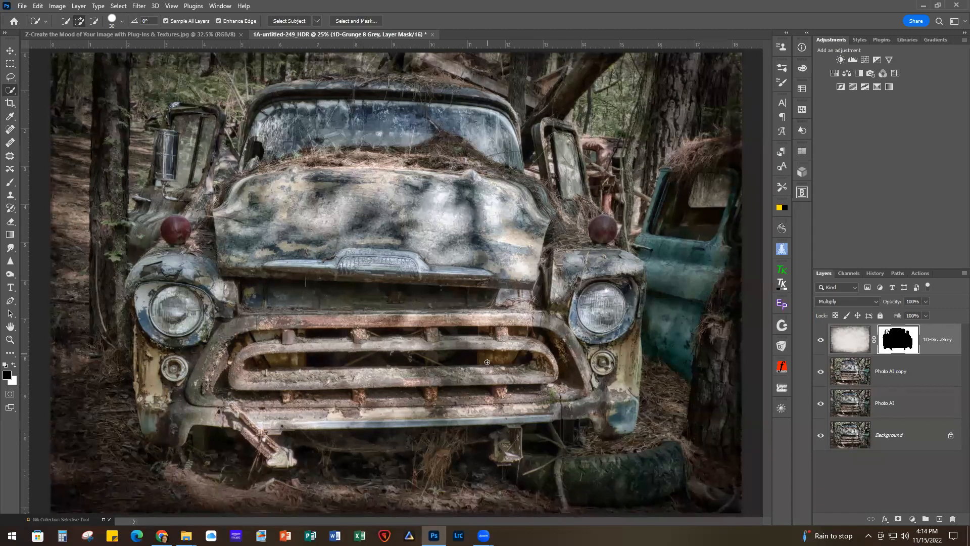
# Step: Lower the density of the grunge texture's layer mask to 84% and close the mask properties
pyautogui.doubleClick(901, 342)
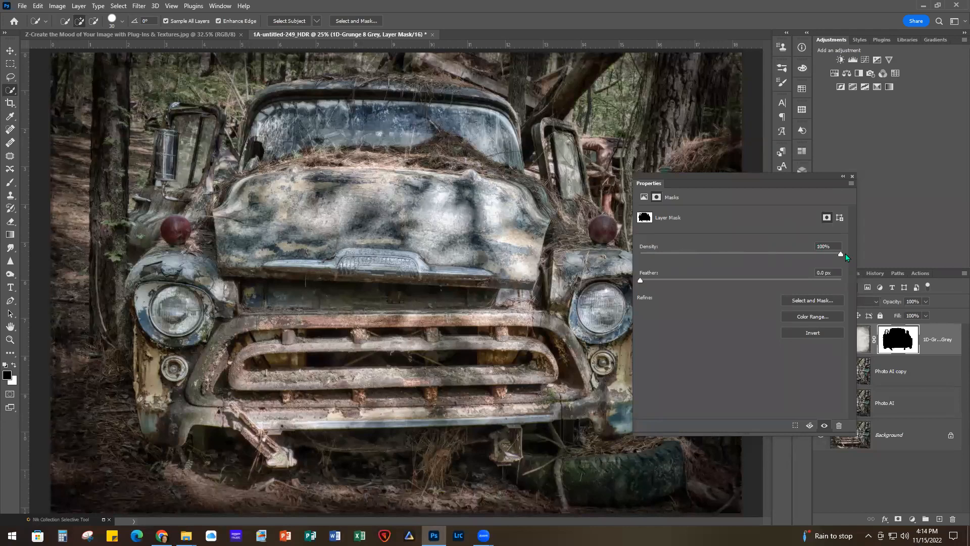
pyautogui.moveTo(841, 256); pyautogui.dragTo(818, 257)
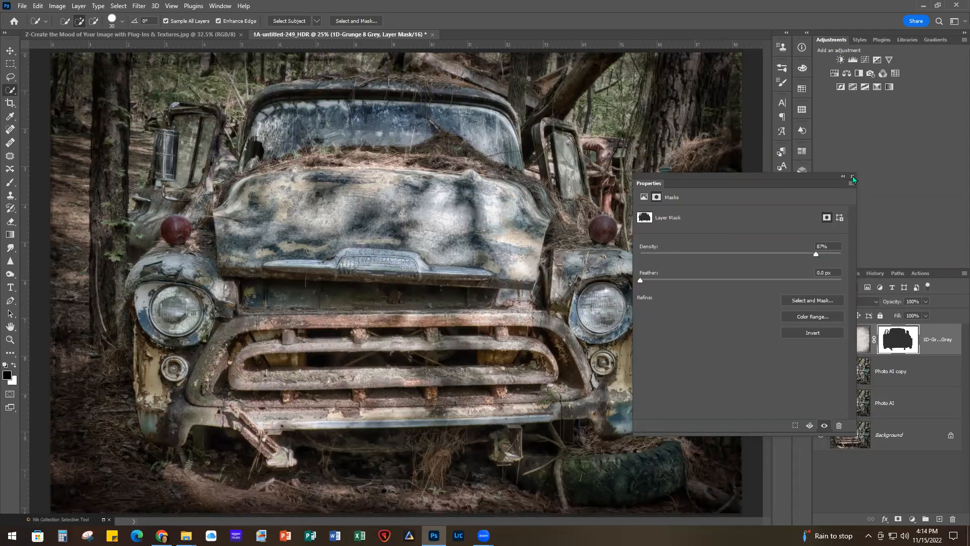
pyautogui.moveTo(789, 254); pyautogui.dragTo(747, 256)
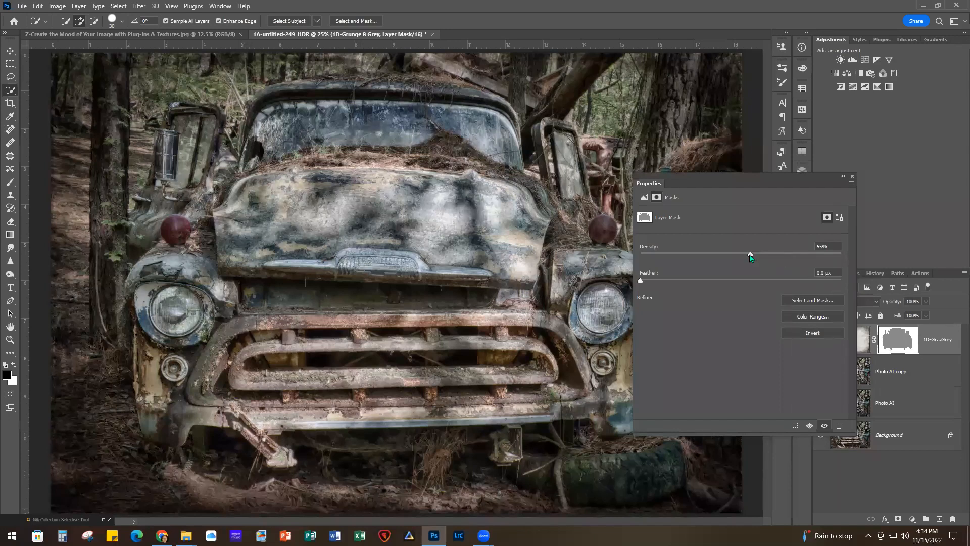
pyautogui.moveTo(751, 254); pyautogui.dragTo(805, 259)
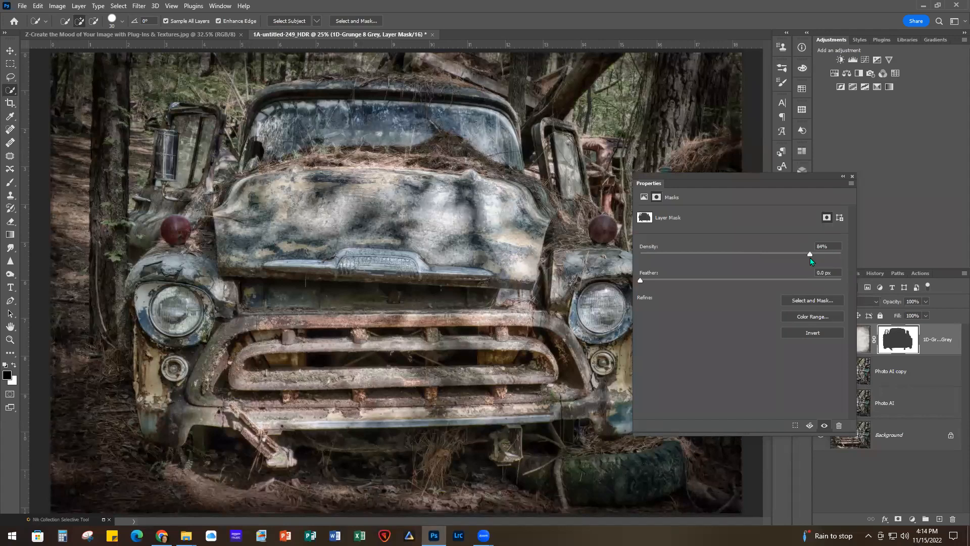
pyautogui.click(853, 177)
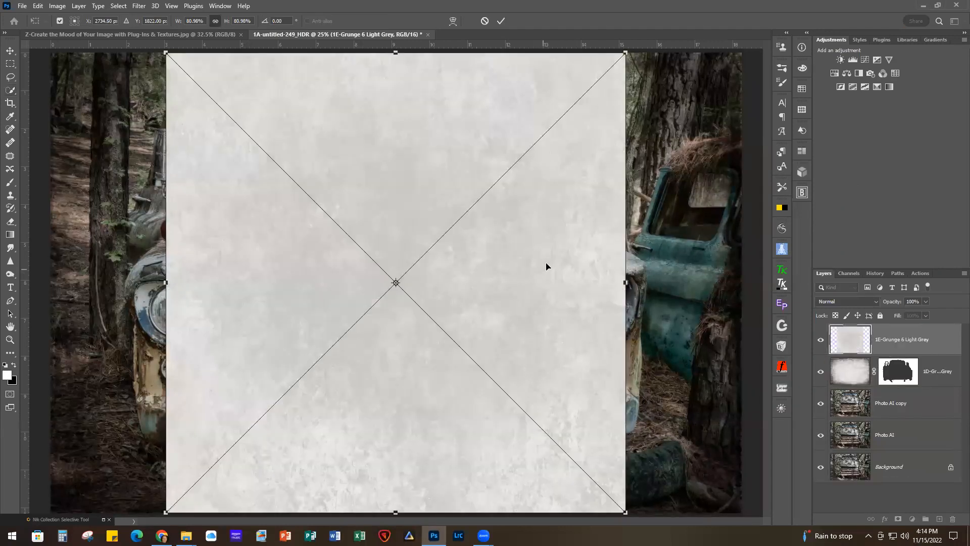
# Step: Stretch the placed 1E-Grunge 6 Light Grey texture across the full image and set its blend mode to Multiply
pyautogui.moveTo(546, 265); pyautogui.dragTo(429, 264)
pyautogui.moveTo(511, 282); pyautogui.dragTo(741, 303)
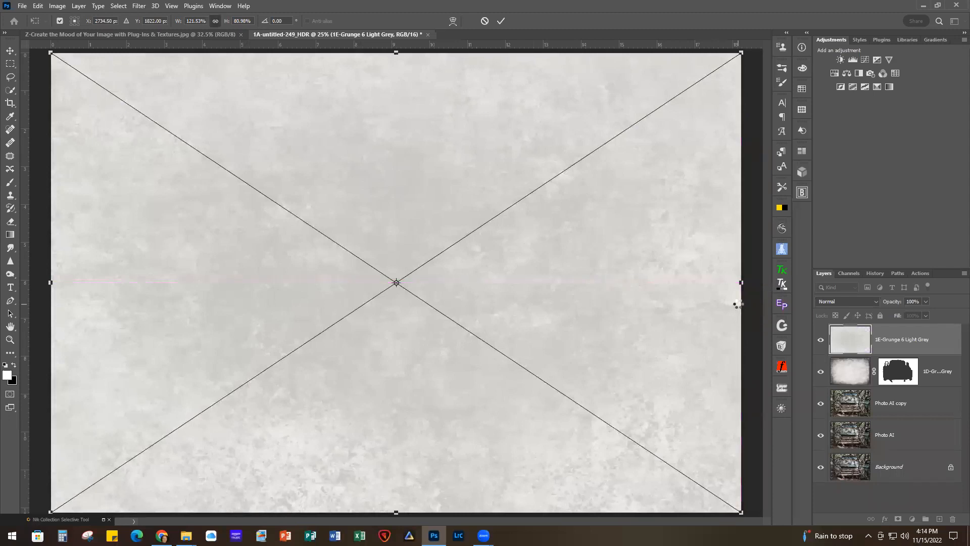
pyautogui.press('Return')
pyautogui.press('w')
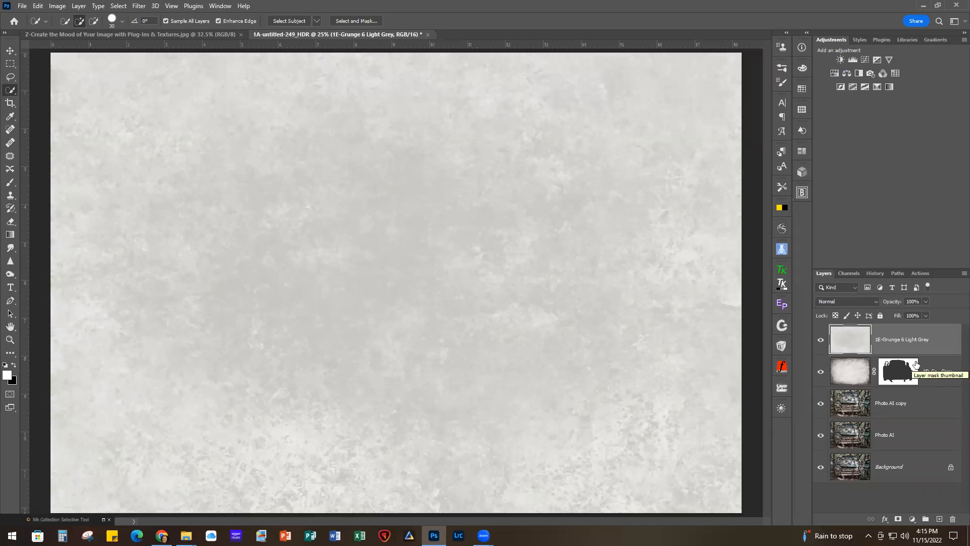
pyautogui.click(844, 301)
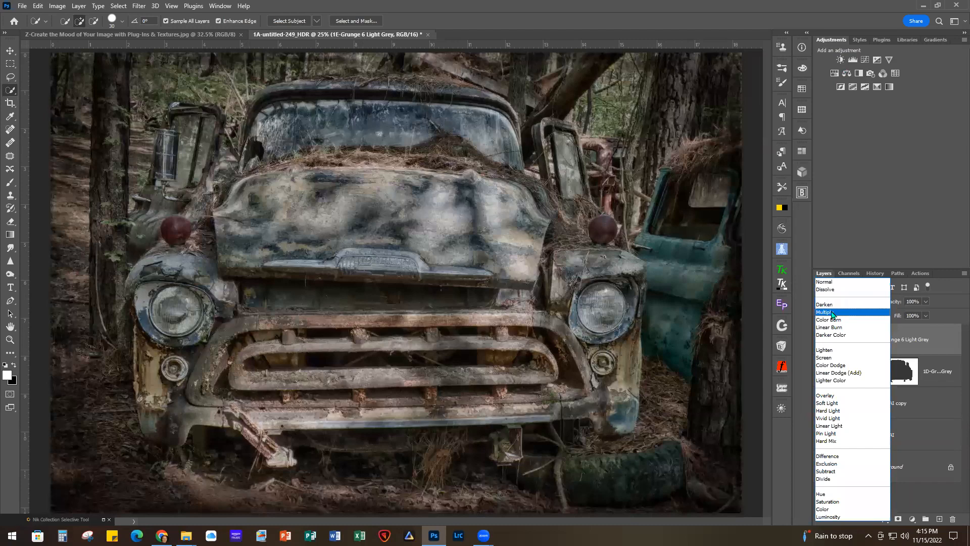
pyautogui.click(833, 313)
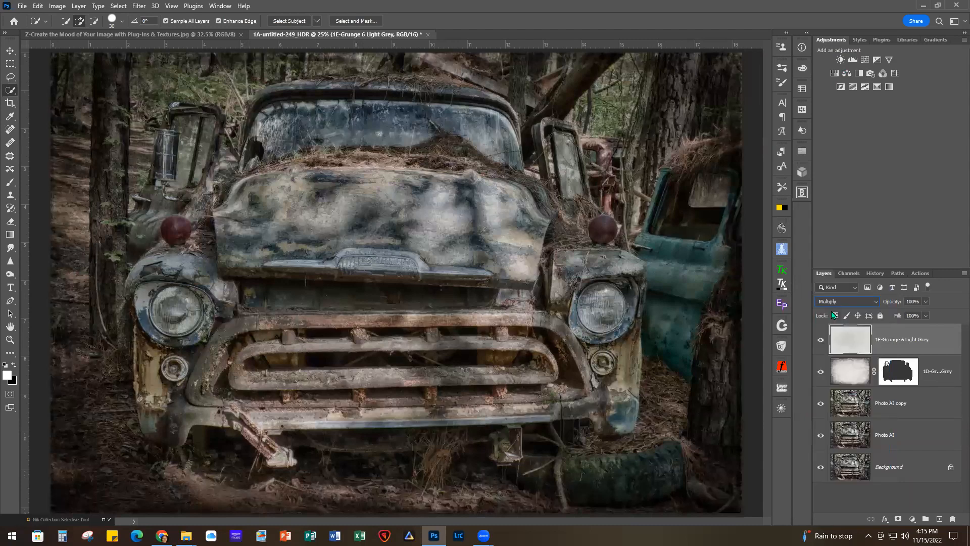
# Step: Copy the truck mask from the 1D-Grunge 8 Grey layer onto the 1E-Grunge 6 Light Grey layer and adjust the copied mask's density
pyautogui.click(904, 373)
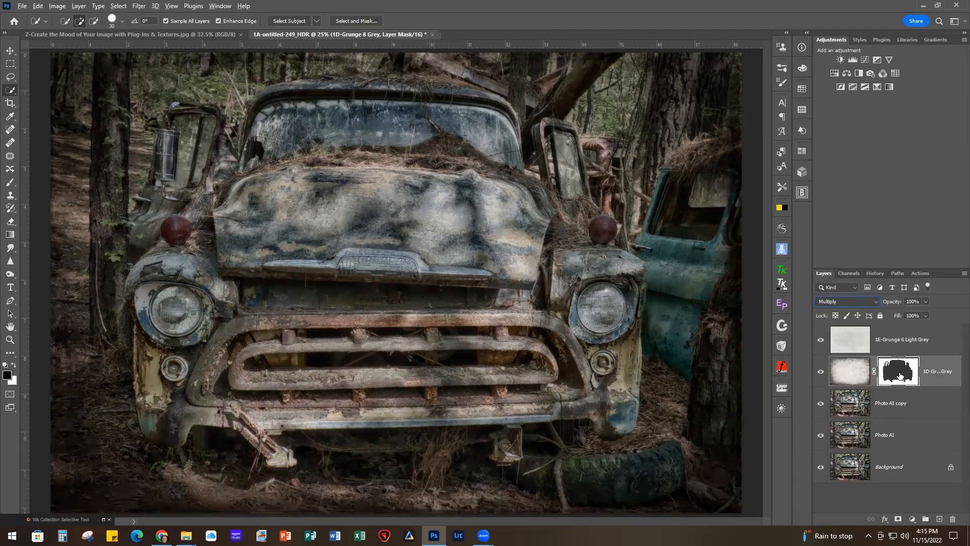
pyautogui.moveTo(899, 375); pyautogui.dragTo(898, 340)
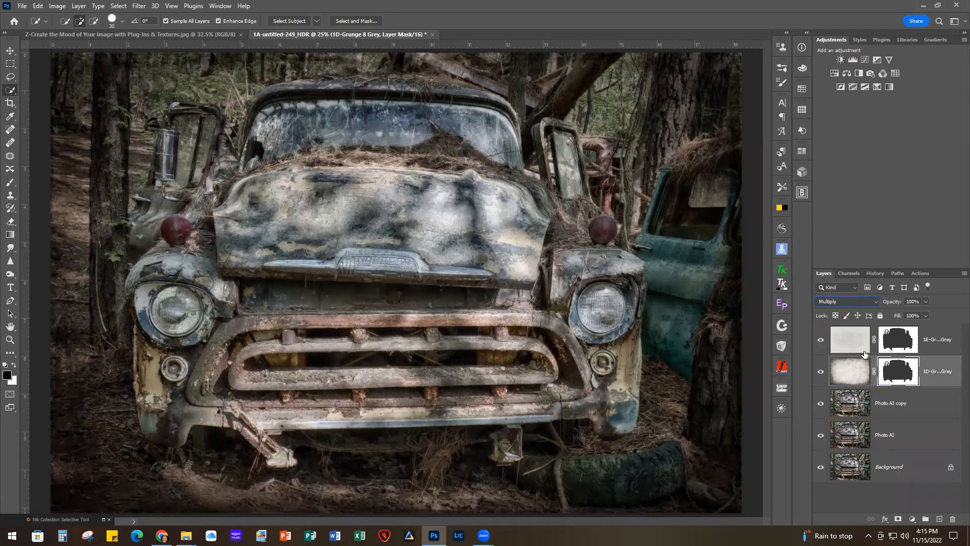
pyautogui.doubleClick(903, 343)
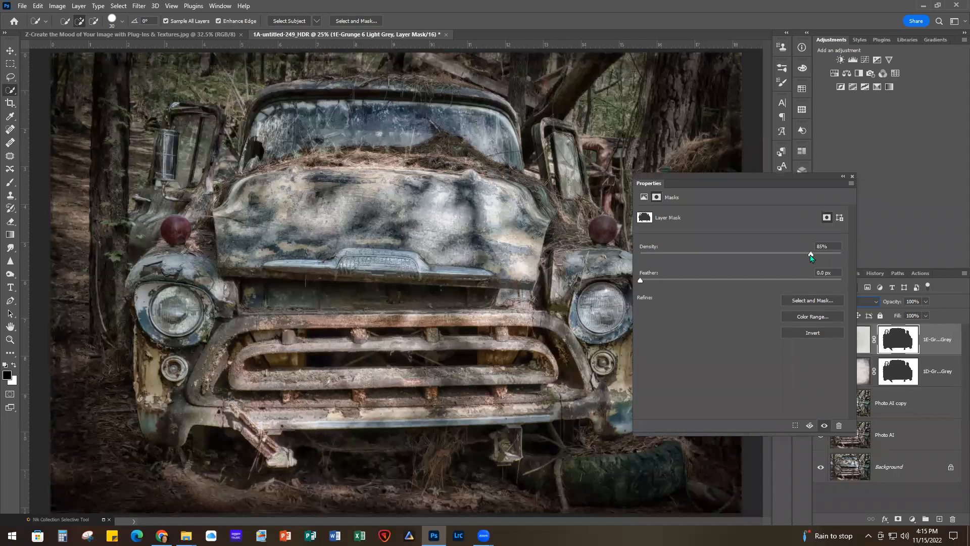
pyautogui.moveTo(813, 257); pyautogui.dragTo(819, 258)
pyautogui.click(853, 177)
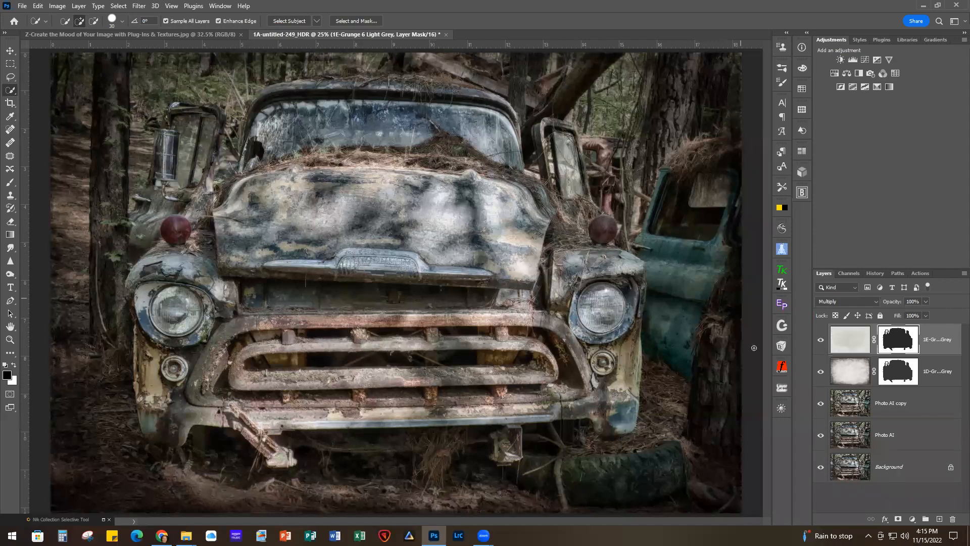
# Step: Hide both grunge texture layers and crop the image in from both sides to about 16.2 in wide
pyautogui.click(821, 340)
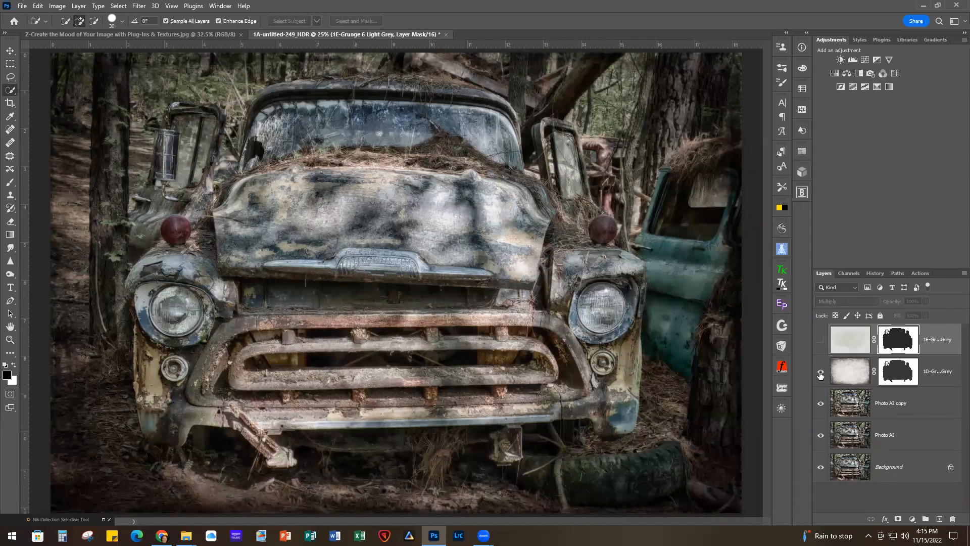
pyautogui.click(821, 375)
pyautogui.click(921, 408)
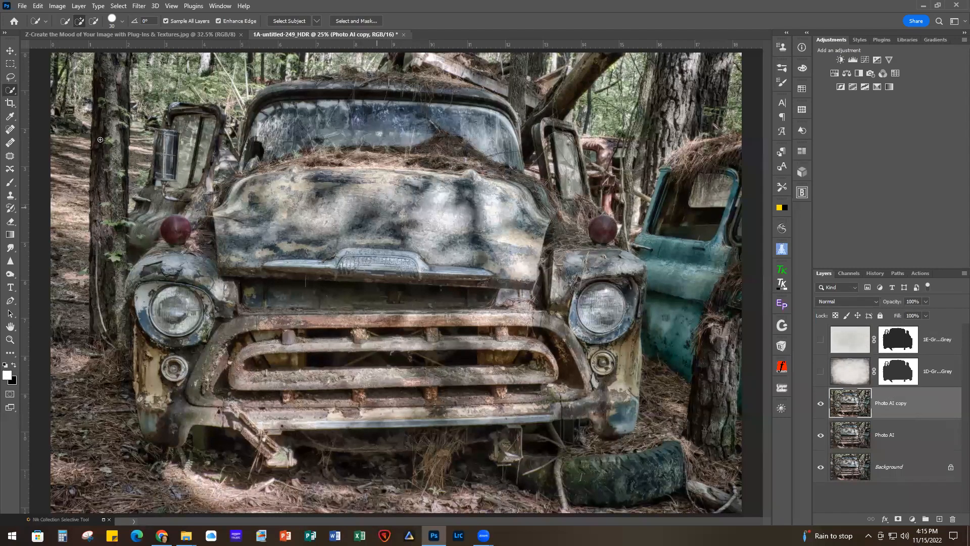
pyautogui.click(10, 103)
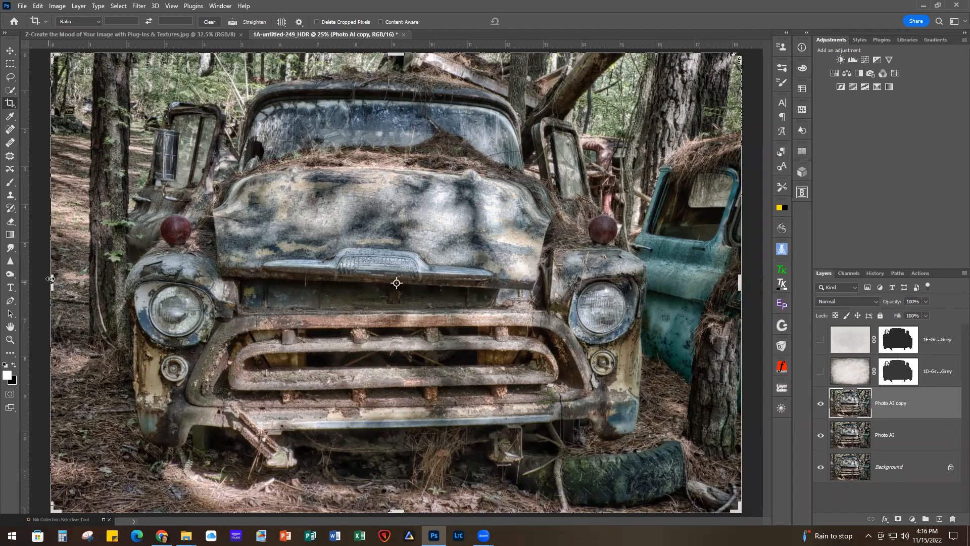
pyautogui.moveTo(52, 284); pyautogui.dragTo(64, 288)
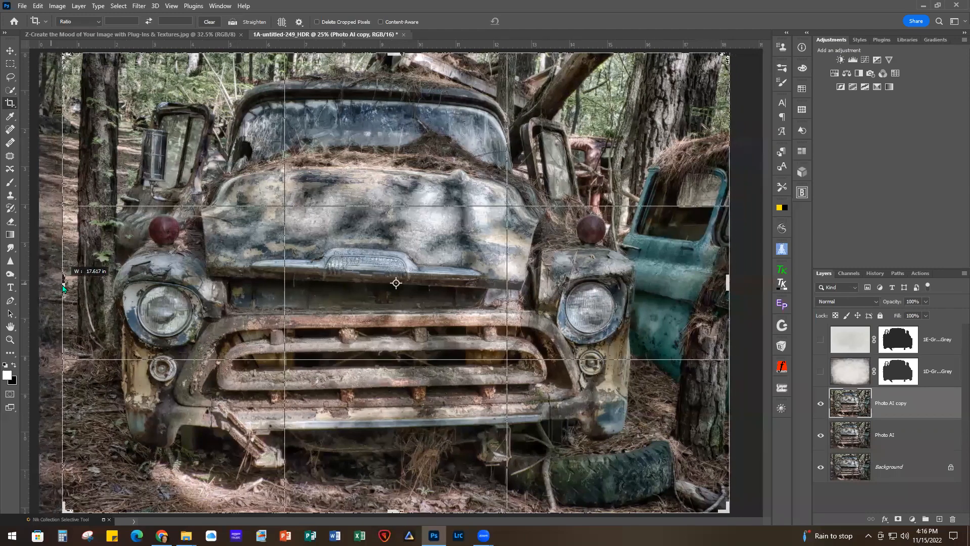
pyautogui.moveTo(64, 288); pyautogui.dragTo(73, 290)
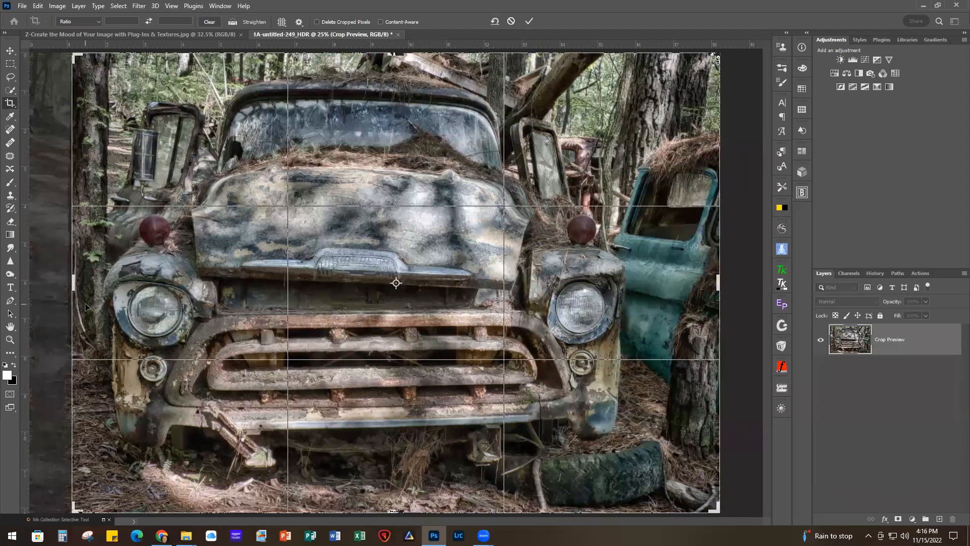
pyautogui.moveTo(717, 283); pyautogui.dragTo(699, 285)
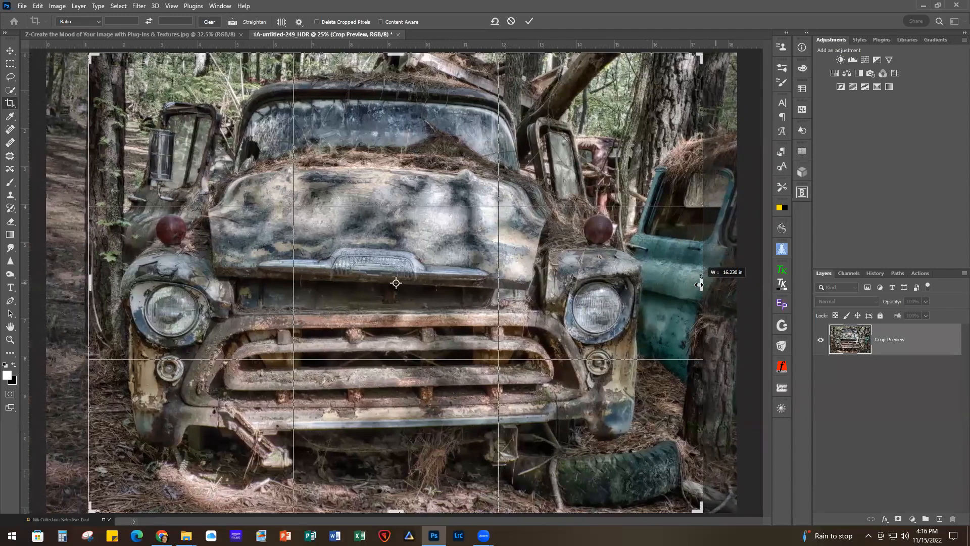
pyautogui.moveTo(699, 284); pyautogui.dragTo(700, 286)
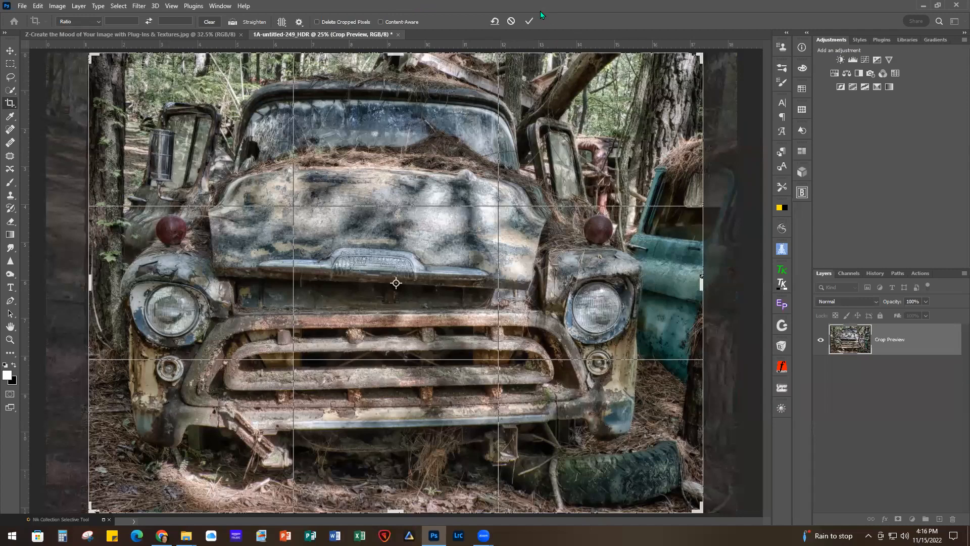
pyautogui.click(530, 22)
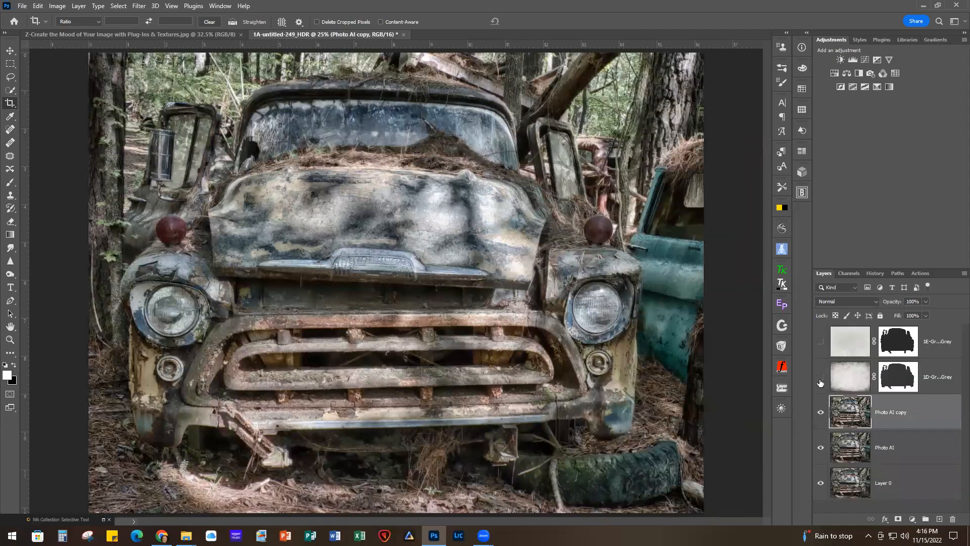
# Step: Show the 1D-Grunge 8 Grey texture and narrow it from both sides to 89.03% width to fit the cropped image
pyautogui.click(822, 379)
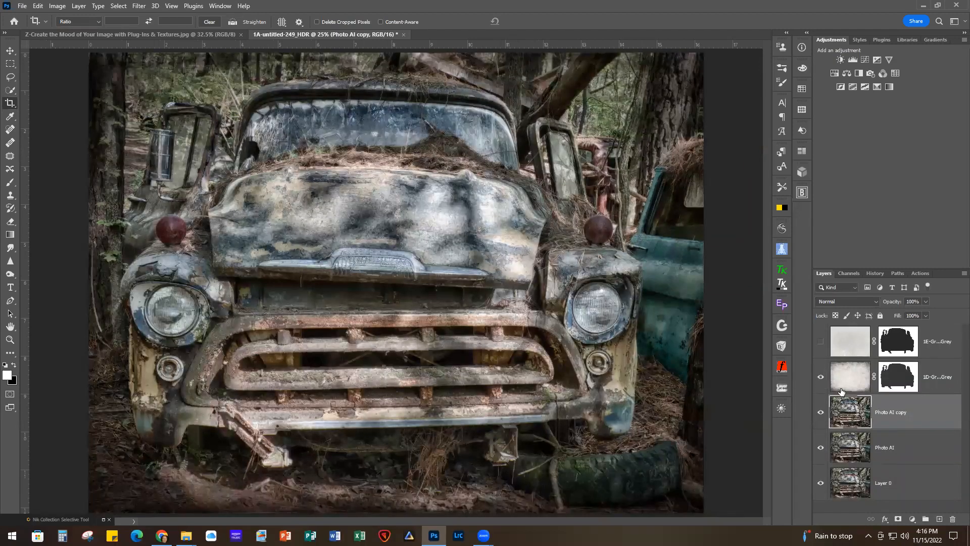
pyautogui.click(854, 381)
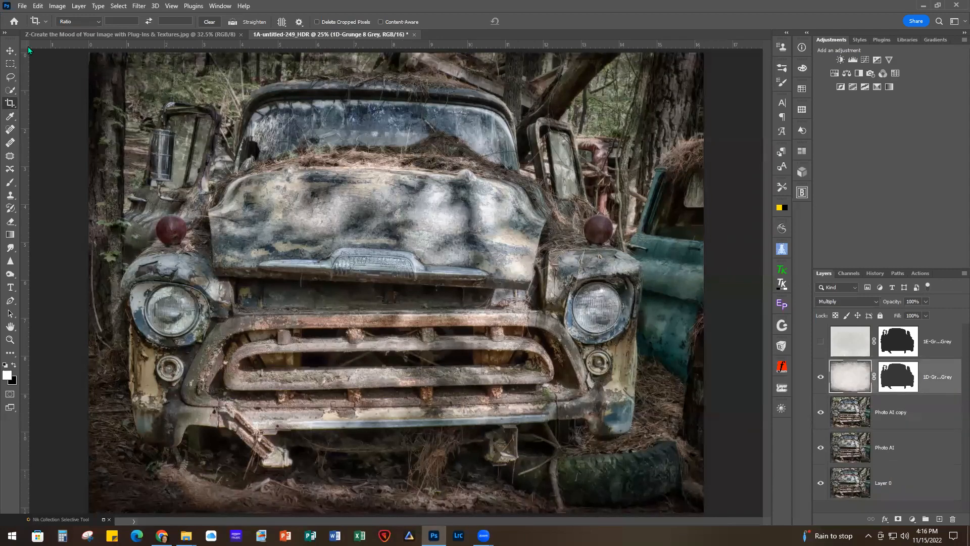
pyautogui.click(11, 51)
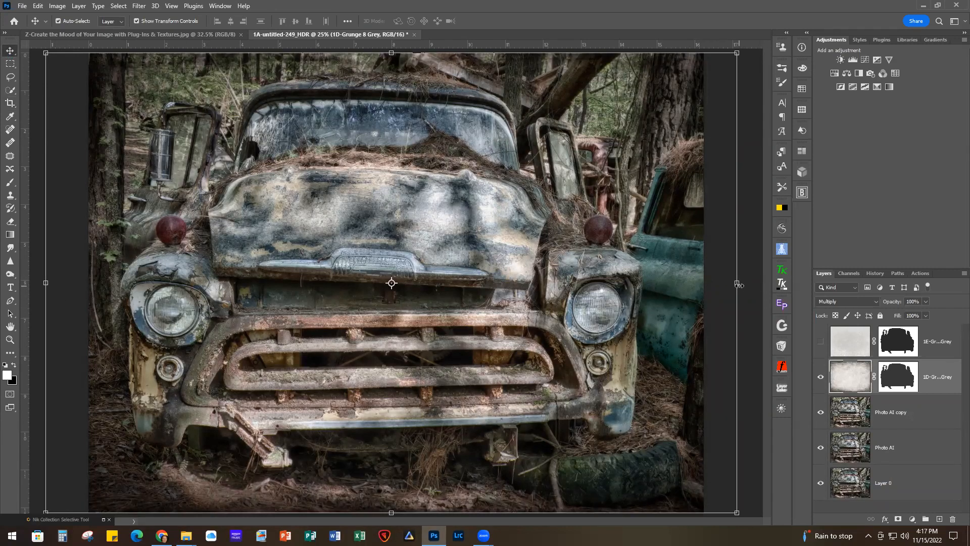
pyautogui.moveTo(739, 284); pyautogui.dragTo(704, 284)
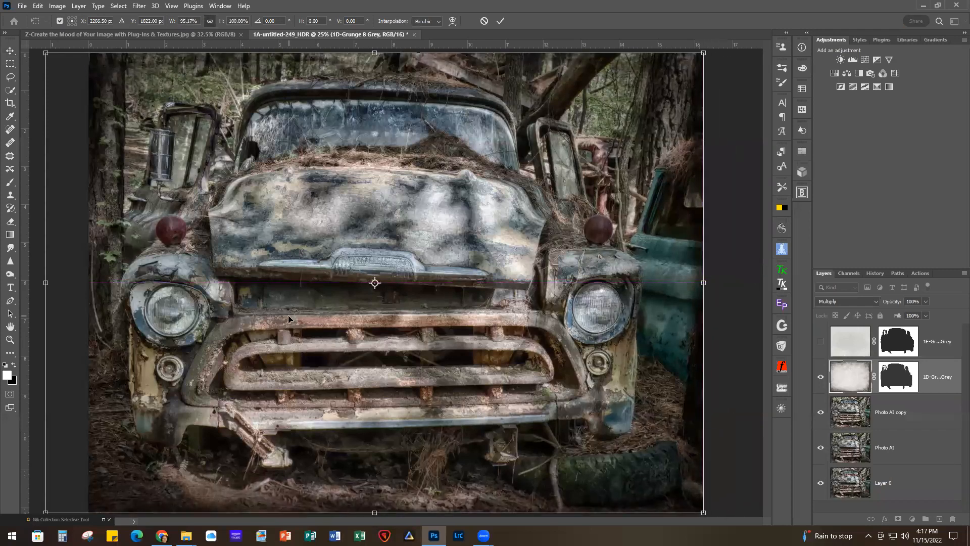
pyautogui.moveTo(46, 291); pyautogui.dragTo(89, 293)
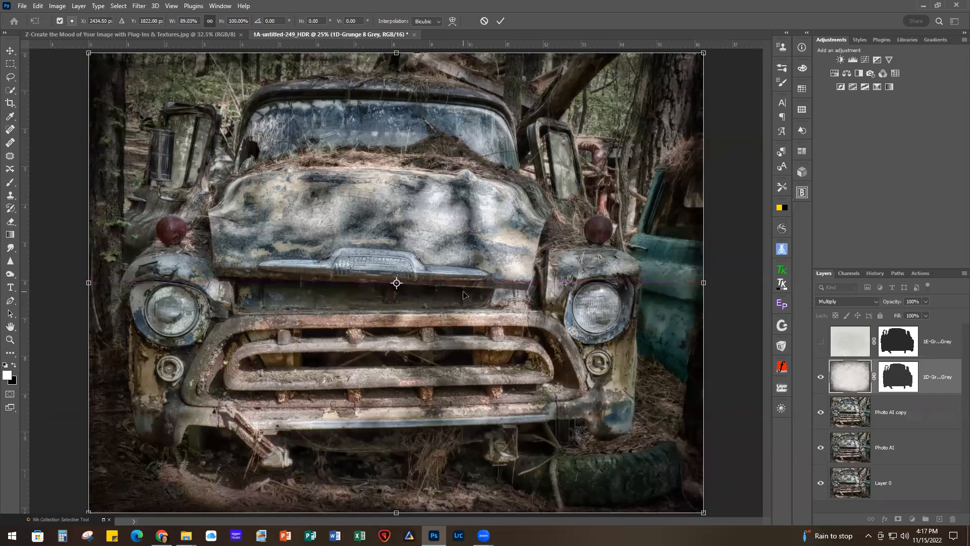
# Step: Narrow the 1E-Grunge 6 Light Grey texture to 89.03% width to fit the cropped image, and hide that layer
pyautogui.click(847, 342)
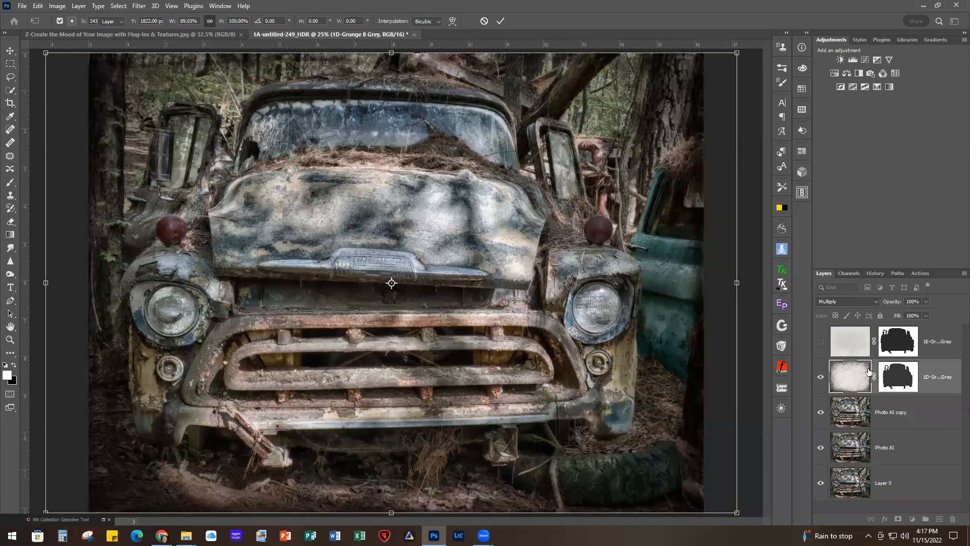
pyautogui.moveTo(737, 282); pyautogui.dragTo(695, 284)
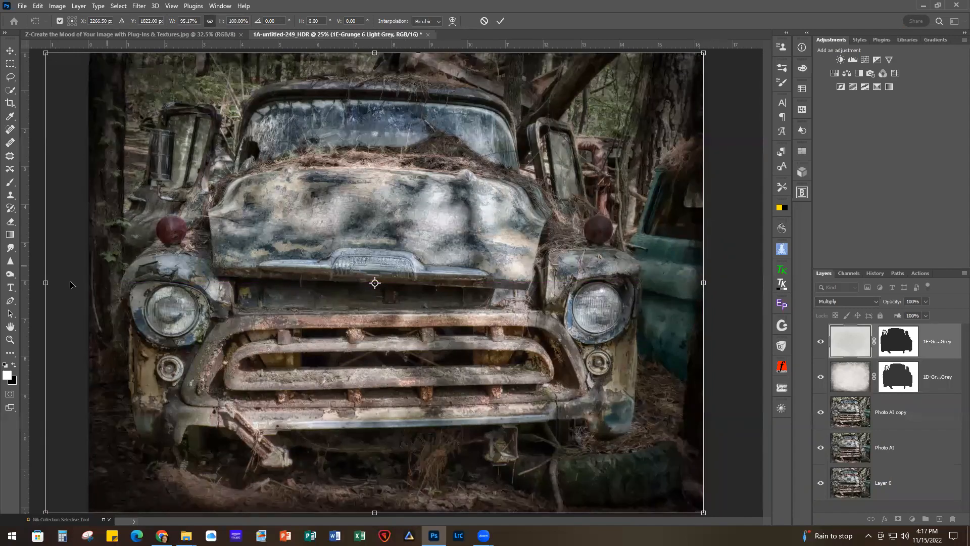
pyautogui.moveTo(40, 282); pyautogui.dragTo(89, 282)
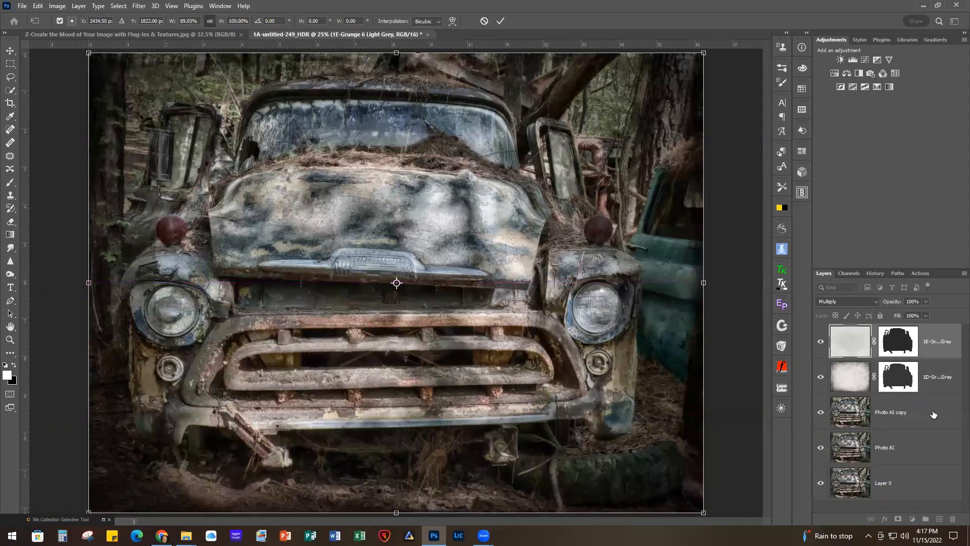
pyautogui.click(821, 342)
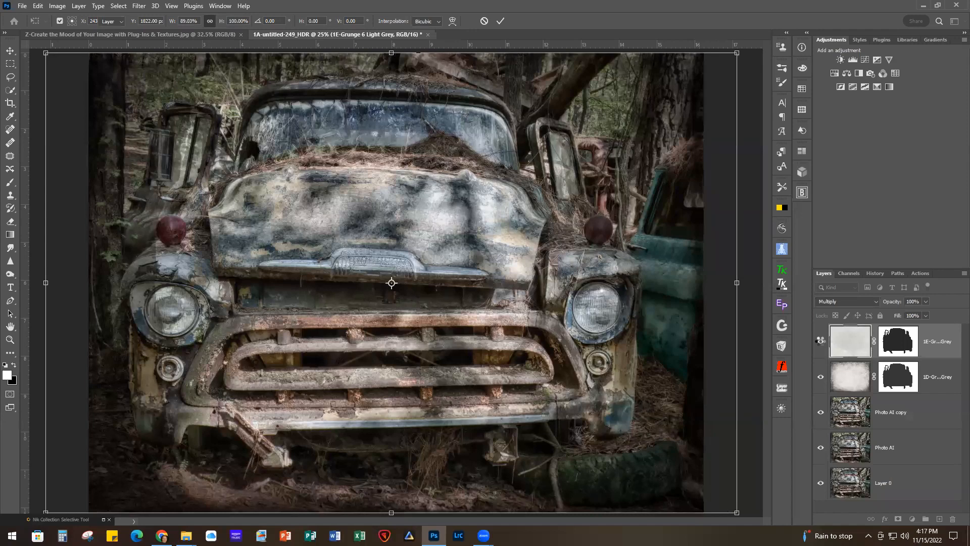
# Step: Paint black on the 1D-Grunge 8 Grey layer mask around both truck mirrors with a soft 400 px brush at 0% hardness
pyautogui.click(897, 379)
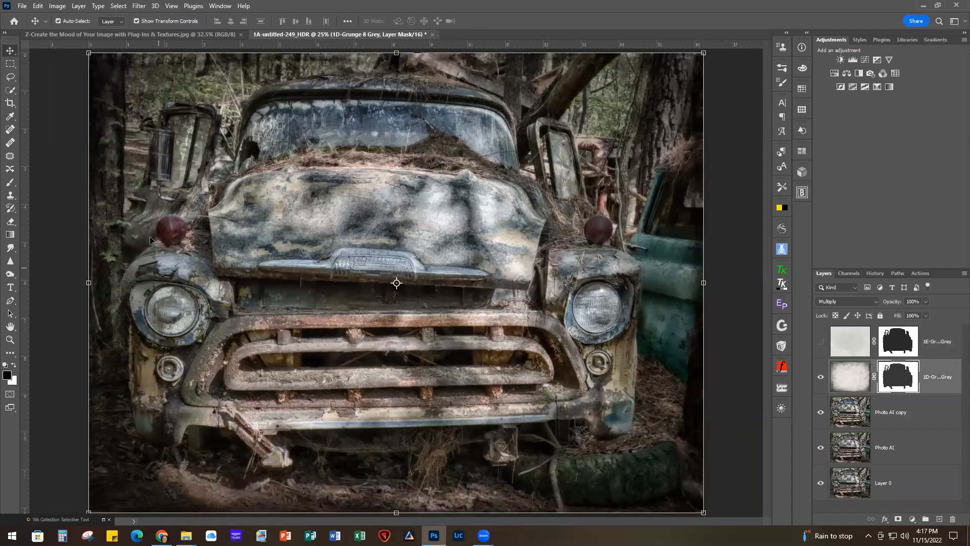
pyautogui.click(9, 183)
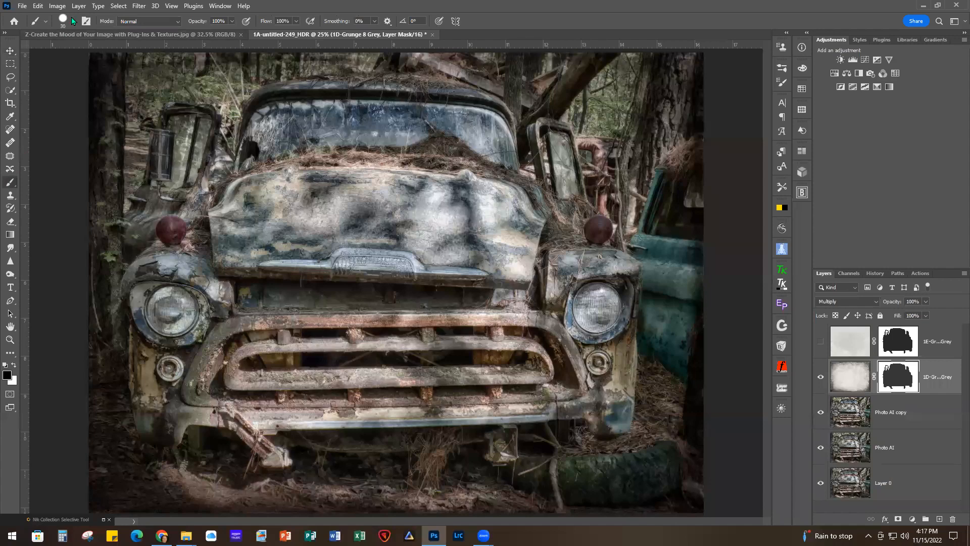
pyautogui.click(74, 21)
pyautogui.click(71, 116)
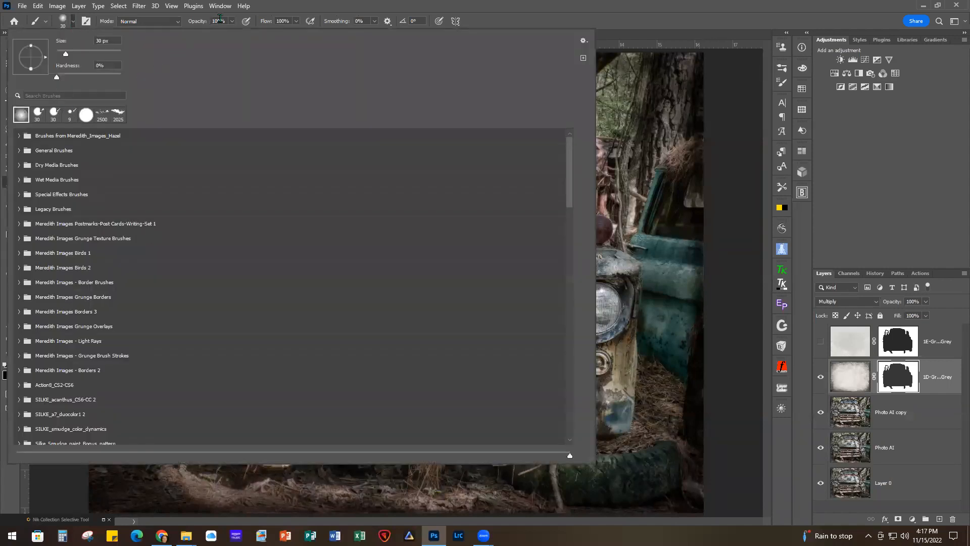
pyautogui.click(277, 9)
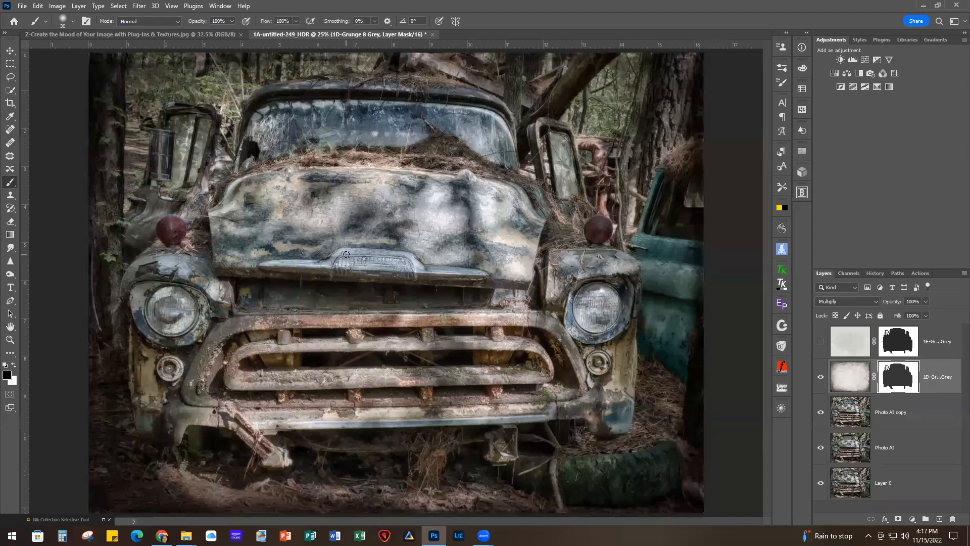
pyautogui.press(']')
pyautogui.press(']')
pyautogui.press(']')
pyautogui.press(']')
pyautogui.press(']')
pyautogui.press(']')
pyautogui.press(']')
pyautogui.press(']')
pyautogui.press(']')
pyautogui.press(']')
pyautogui.press(']')
pyautogui.press(']')
pyautogui.press(']')
pyautogui.press(']')
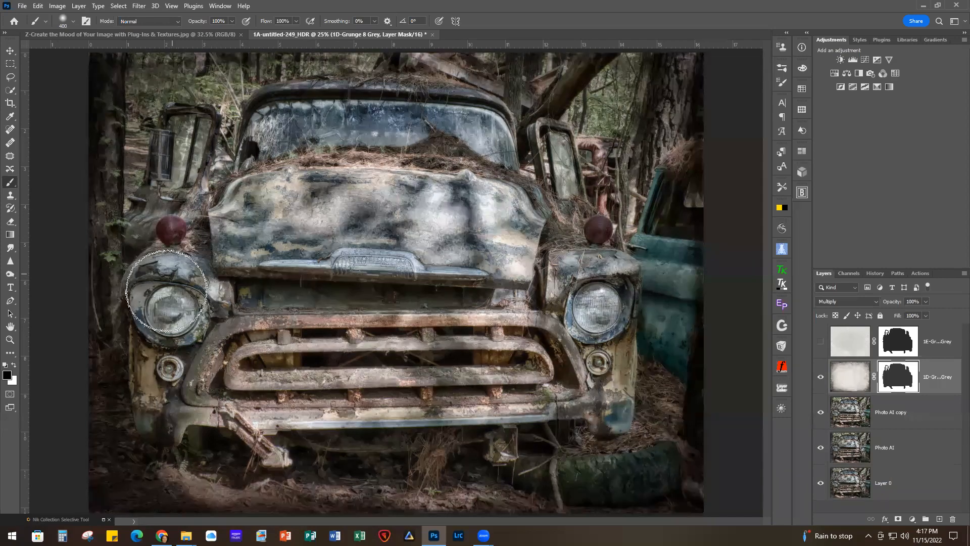
pyautogui.moveTo(171, 218)
pyautogui.mouseDown()
pyautogui.moveTo(165, 238)
pyautogui.moveTo(183, 169)
pyautogui.moveTo(157, 203)
pyautogui.moveTo(172, 145)
pyautogui.moveTo(185, 126)
pyautogui.moveTo(199, 157)
pyautogui.mouseUp()
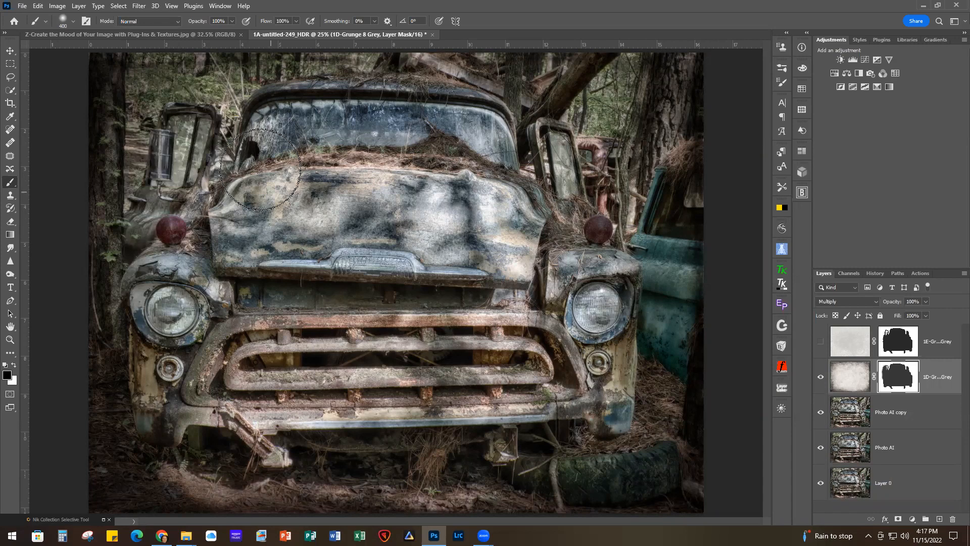
pyautogui.moveTo(543, 129)
pyautogui.mouseDown()
pyautogui.moveTo(554, 170)
pyautogui.moveTo(602, 233)
pyautogui.moveTo(619, 324)
pyautogui.moveTo(604, 403)
pyautogui.moveTo(257, 395)
pyautogui.moveTo(166, 422)
pyautogui.moveTo(139, 394)
pyautogui.moveTo(152, 313)
pyautogui.moveTo(134, 389)
pyautogui.moveTo(135, 354)
pyautogui.moveTo(242, 282)
pyautogui.moveTo(385, 332)
pyautogui.mouseUp()
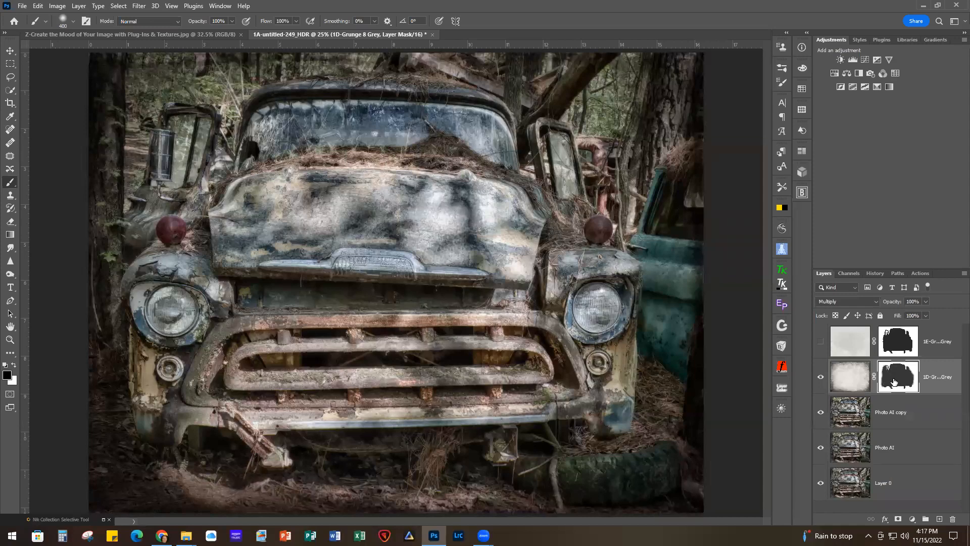
# Step: Show the 1E-Grunge 6 Light Grey layer and replace its mask with a copy of the retouched 1D-Grunge 8 Grey mask
pyautogui.click(820, 341)
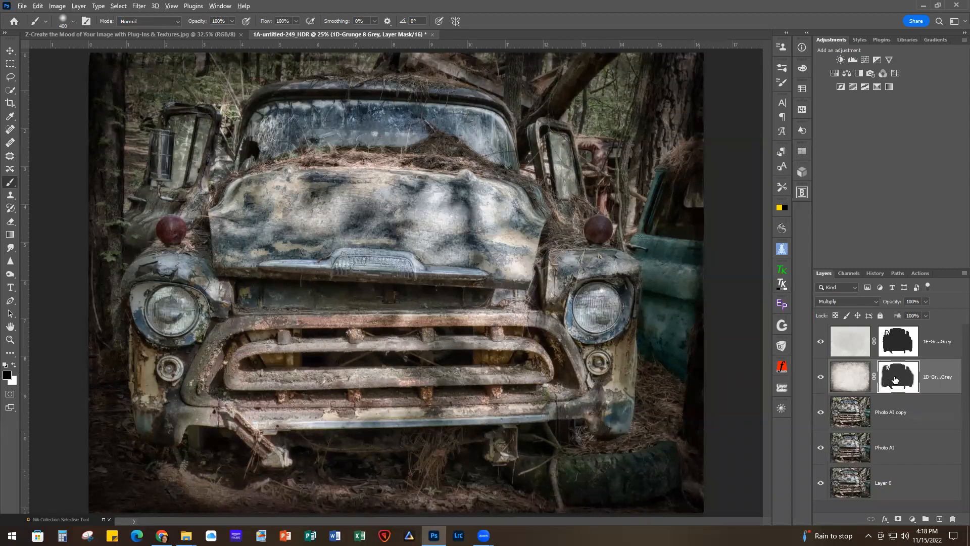
pyautogui.moveTo(897, 379); pyautogui.dragTo(899, 345)
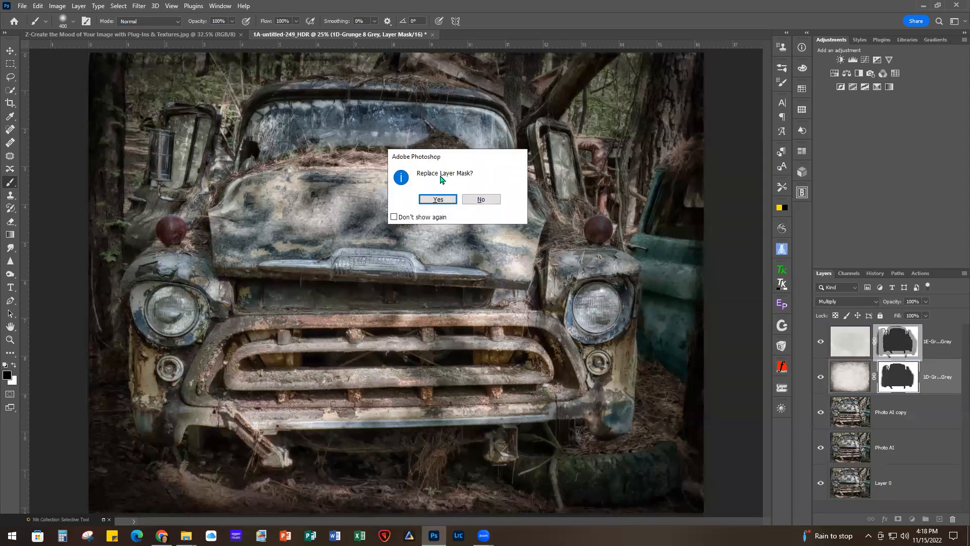
pyautogui.click(436, 200)
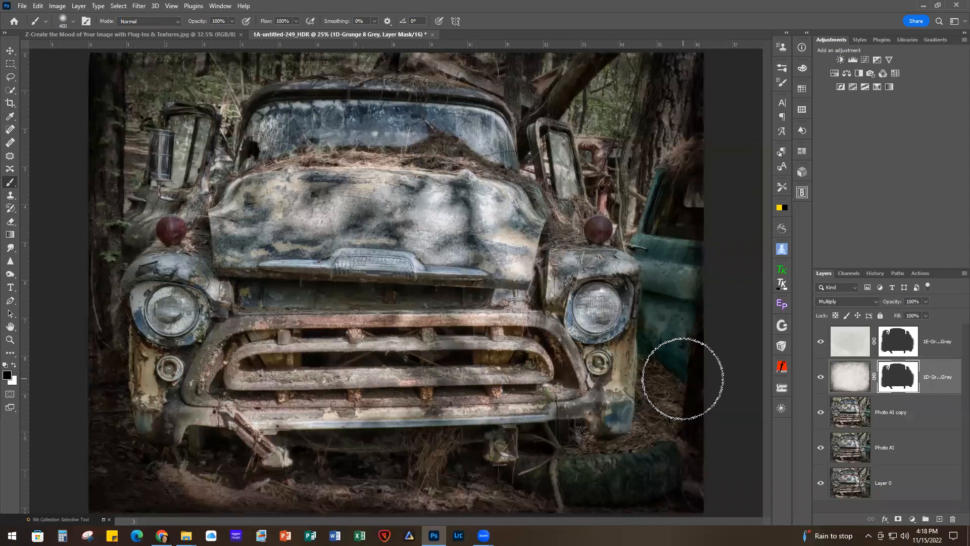
pyautogui.moveTo(682, 379)
pyautogui.mouseDown()
pyautogui.moveTo(681, 418)
pyautogui.moveTo(699, 357)
pyautogui.moveTo(675, 204)
pyautogui.moveTo(708, 444)
pyautogui.mouseUp()
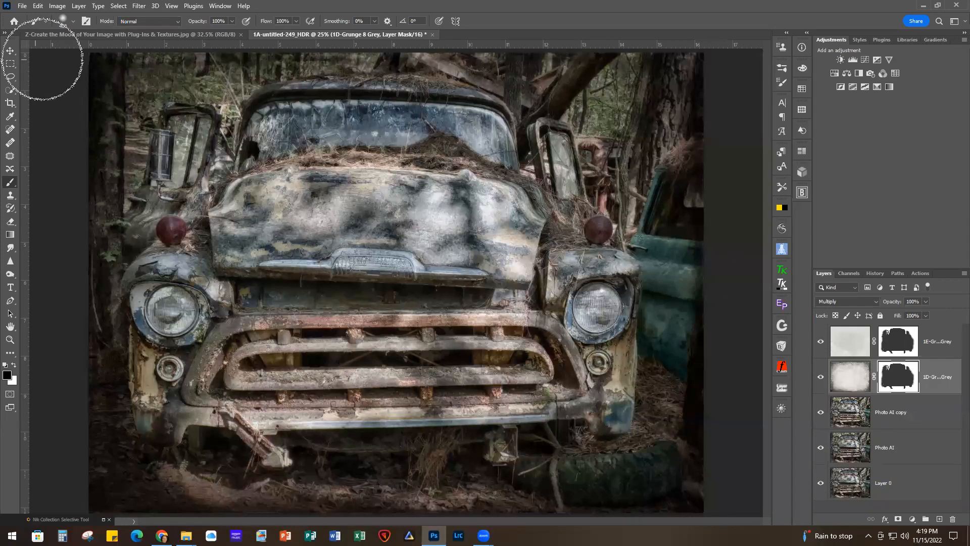
# Step: Close the 1A-untitled-249_HDR document without saving the changes
pyautogui.click(23, 6)
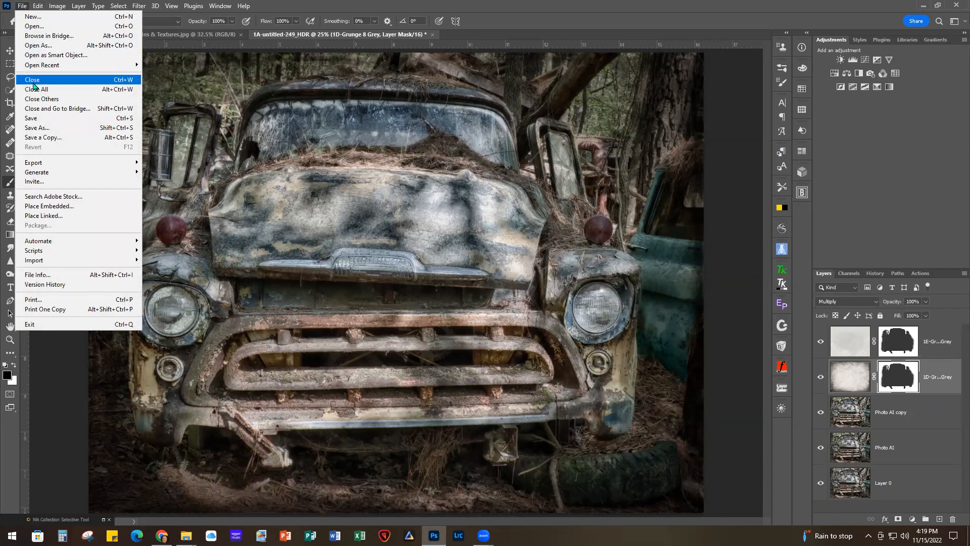
pyautogui.click(49, 81)
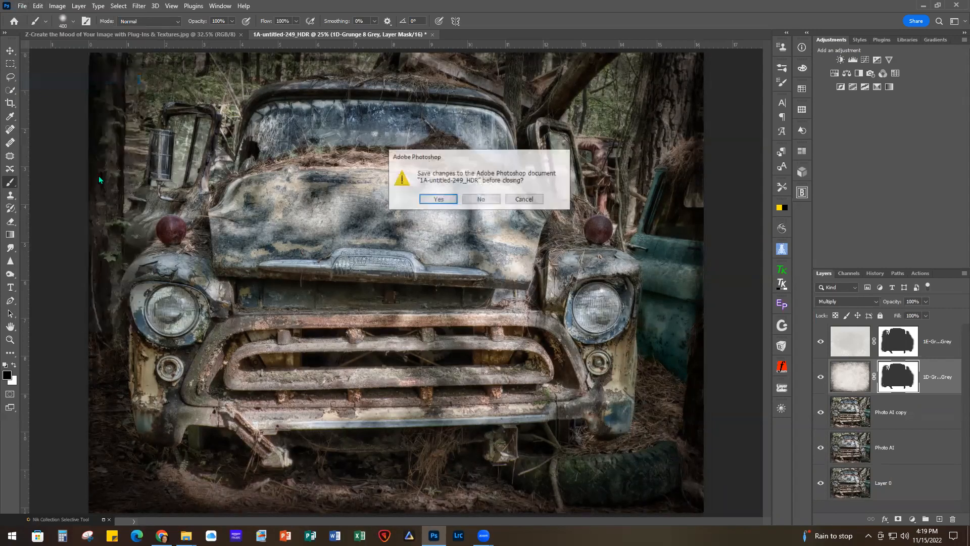
pyautogui.click(482, 200)
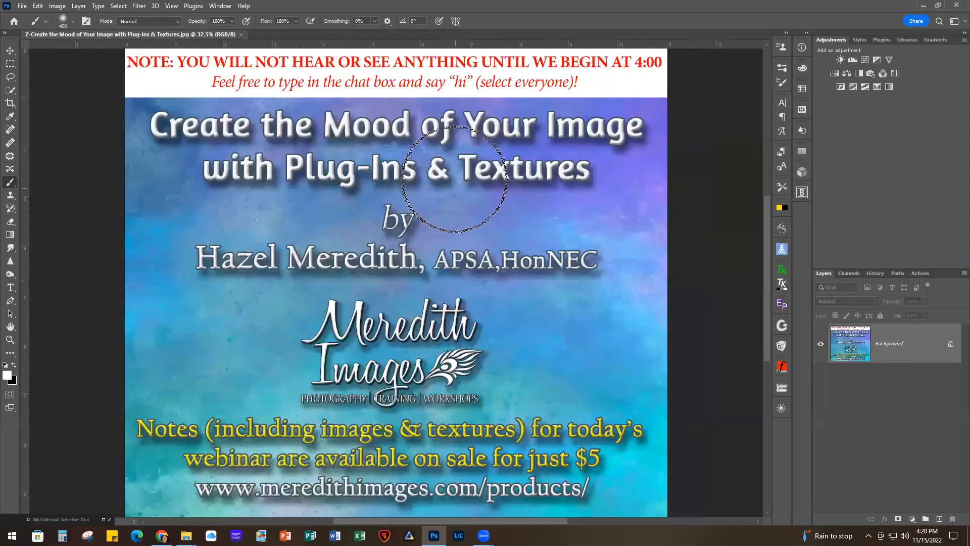
# Step: Close the webinar title image and bring up 2A-Magnolia Blossom.jpg at a size that shows the whole photo
pyautogui.click(241, 35)
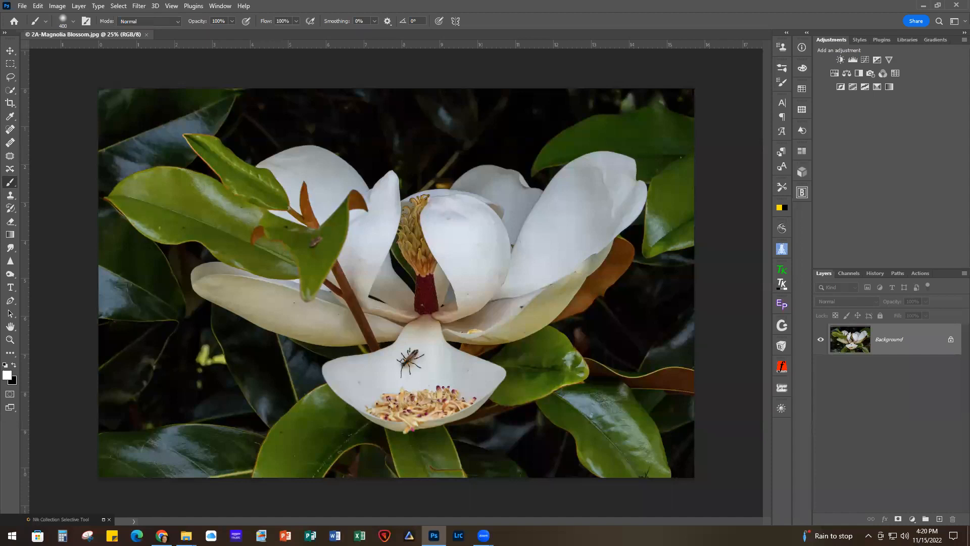
pyautogui.hotkey('ctrl', '0')
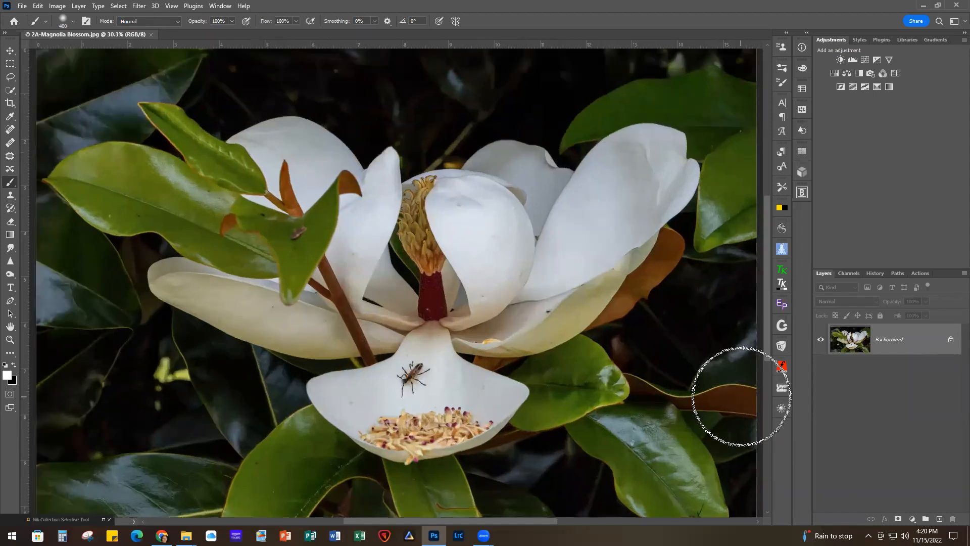
pyautogui.scroll(-1, 741, 396)
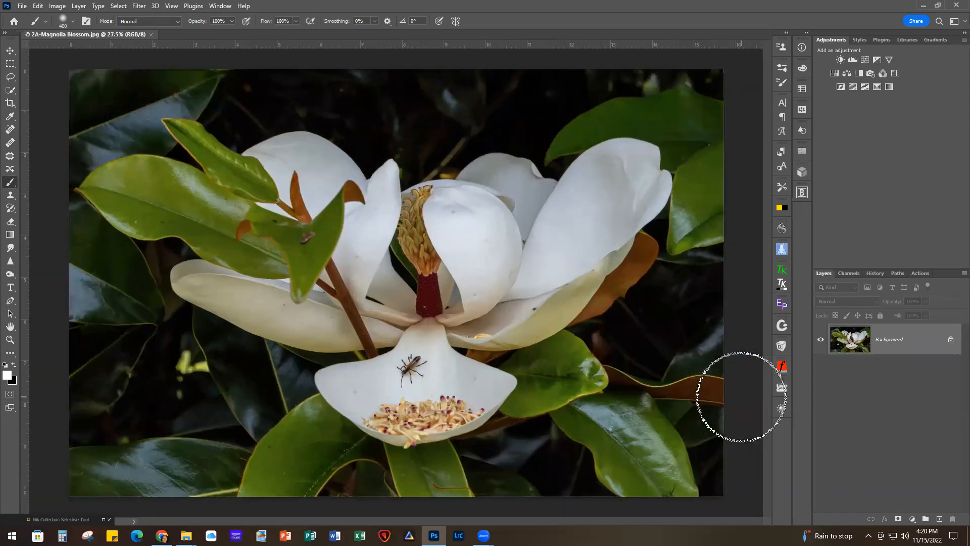
# Step: Duplicate the Background layer and remove the bright yellow-green spots in the dark area below the left petal with a 175 px Spot Healing Brush
pyautogui.hotkey('ctrl', 'j')
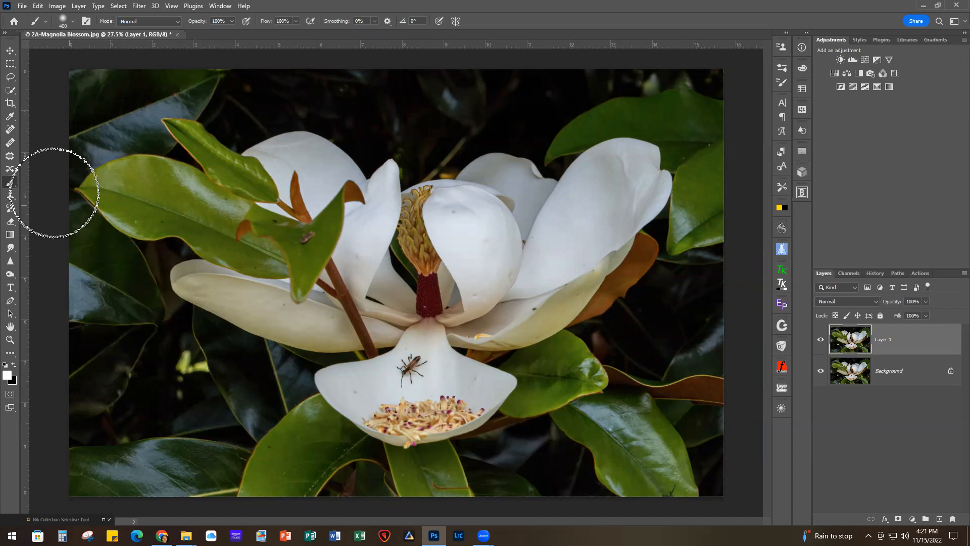
pyautogui.click(10, 129)
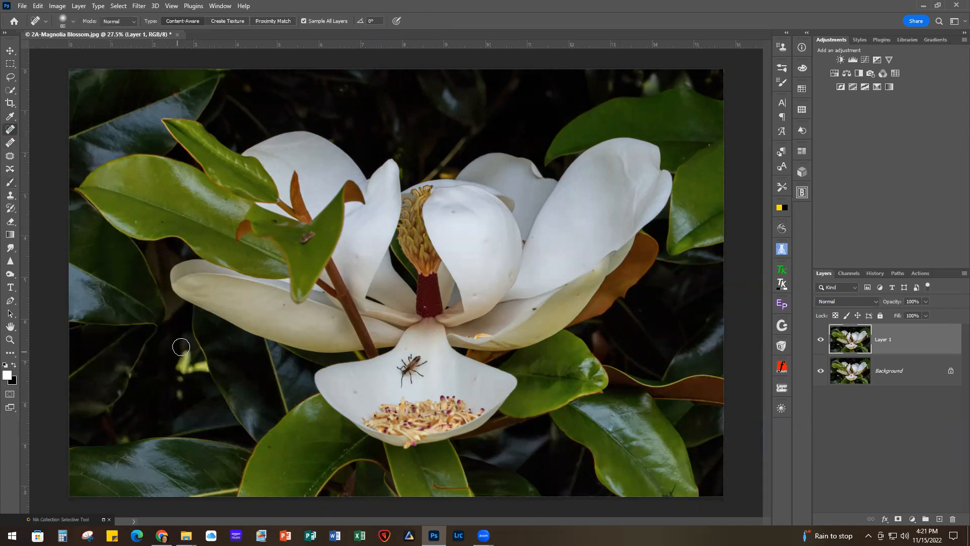
pyautogui.press(']')
pyautogui.press(']')
pyautogui.press(']')
pyautogui.press(']')
pyautogui.press(']')
pyautogui.click(179, 391)
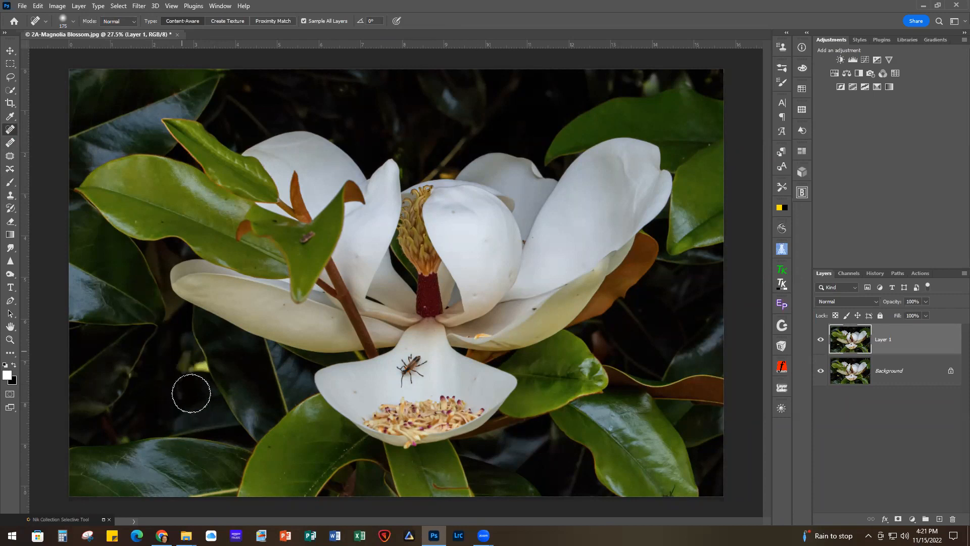
pyautogui.moveTo(202, 366)
pyautogui.mouseDown()
pyautogui.moveTo(189, 368)
pyautogui.moveTo(197, 368)
pyautogui.mouseUp()
pyautogui.hotkey('ctrl', 'z')
pyautogui.moveTo(193, 374); pyautogui.dragTo(197, 364)
pyautogui.hotkey('ctrl', 'z')
pyautogui.click(207, 371)
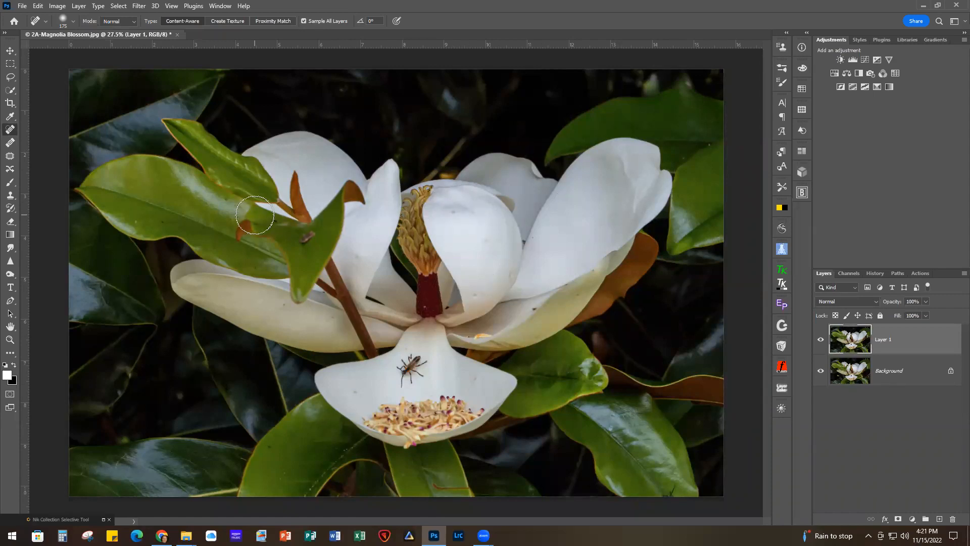
# Step: Open the retouched layer in Color Efex Pro 5 and apply the Low Key filter with Highlights at 13%
pyautogui.click(104, 519)
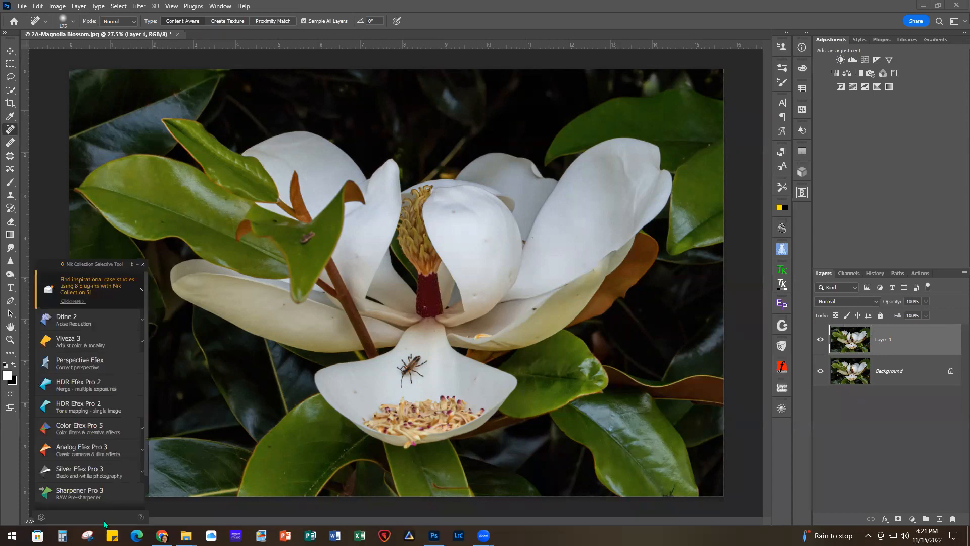
pyautogui.click(83, 430)
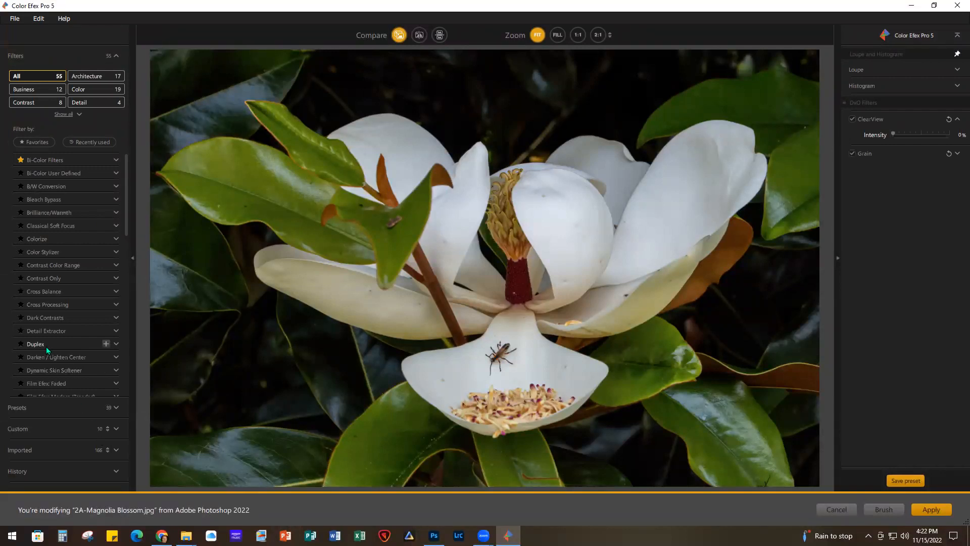
pyautogui.scroll(-5, 45, 349)
pyautogui.scroll(-2, 44, 350)
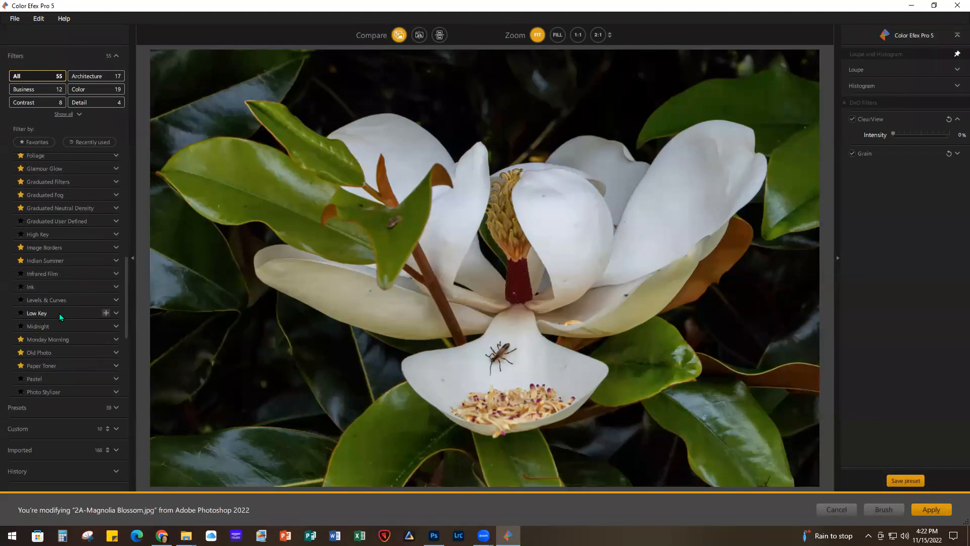
pyautogui.click(71, 312)
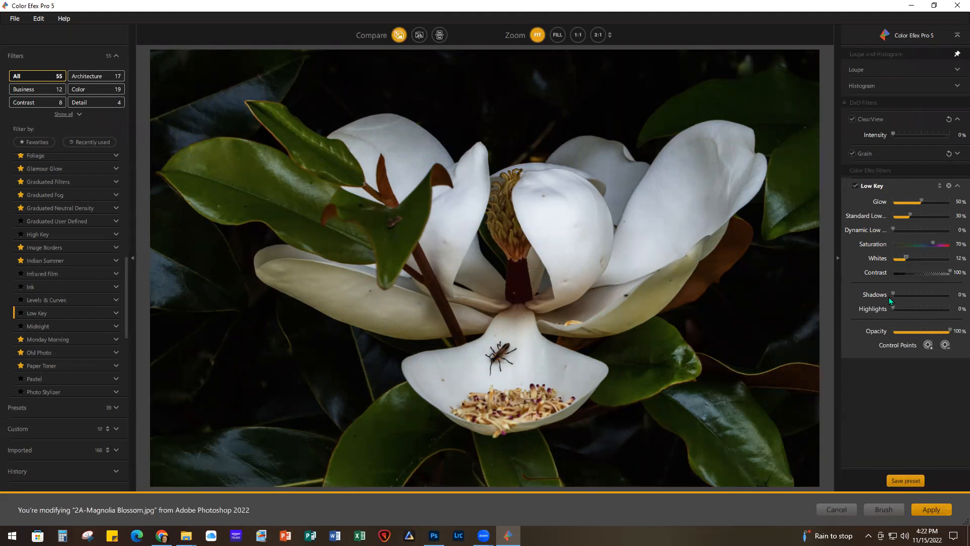
pyautogui.moveTo(894, 310); pyautogui.dragTo(899, 310)
# Step: Add a Glamour Glow filter with Glow at 46% and Shadows at 0%, and apply both filters to the photo
pyautogui.scroll(2, 74, 252)
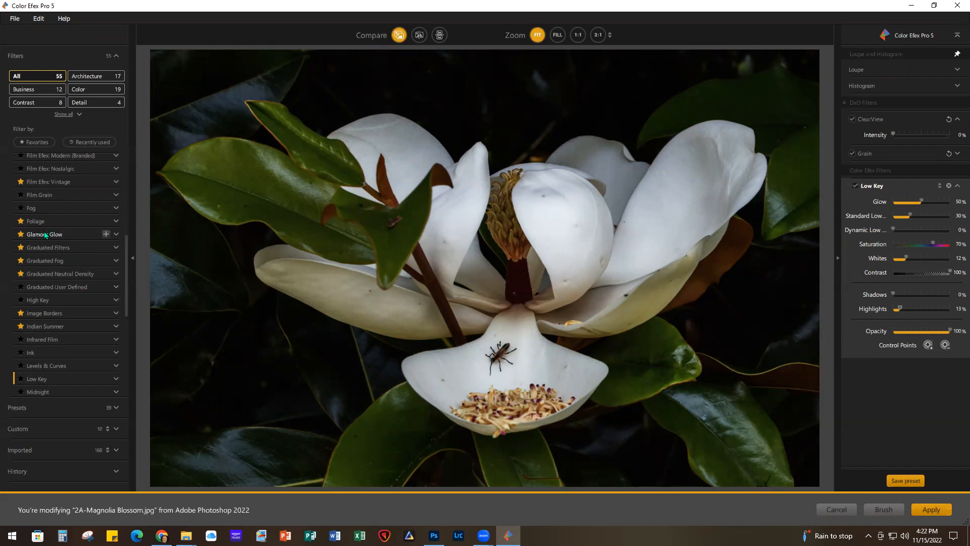
pyautogui.click(106, 234)
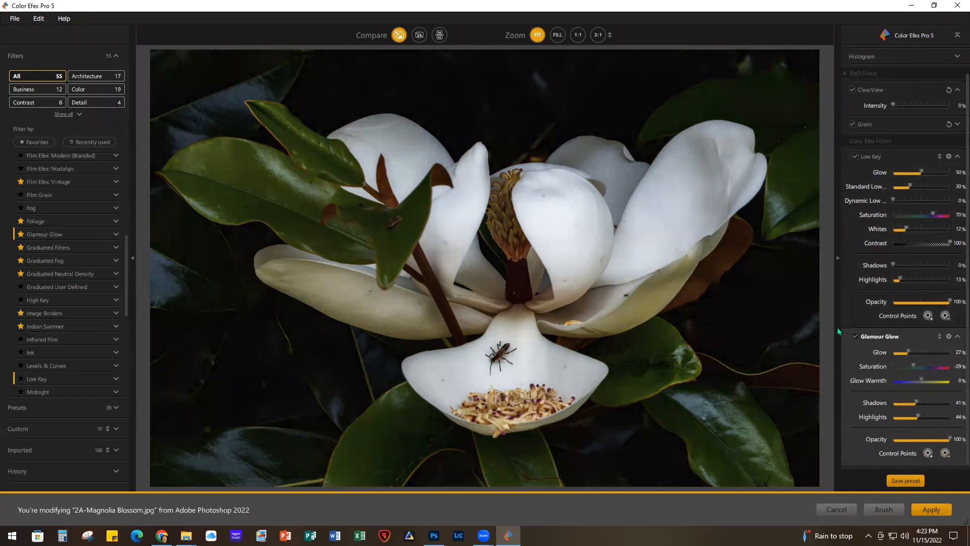
pyautogui.moveTo(909, 350); pyautogui.dragTo(915, 350)
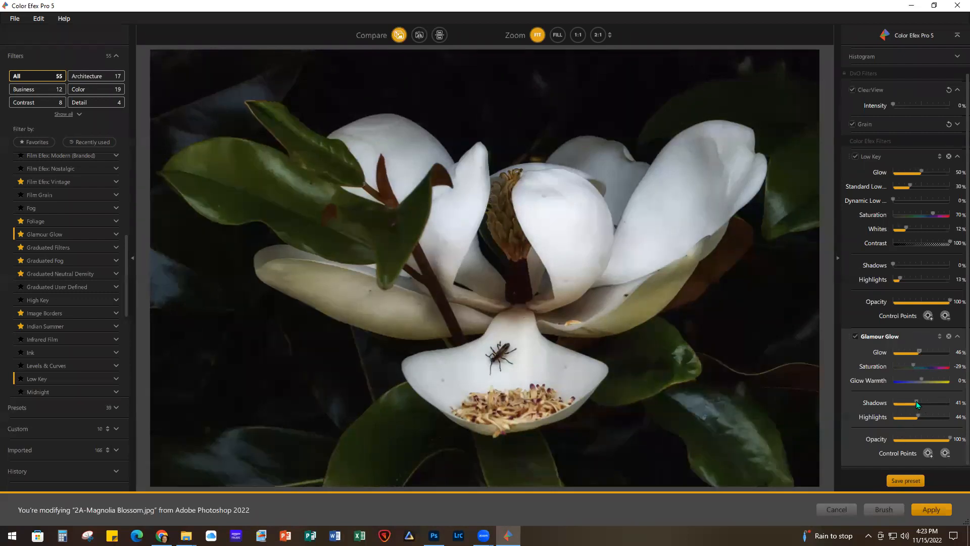
pyautogui.moveTo(909, 402); pyautogui.dragTo(887, 402)
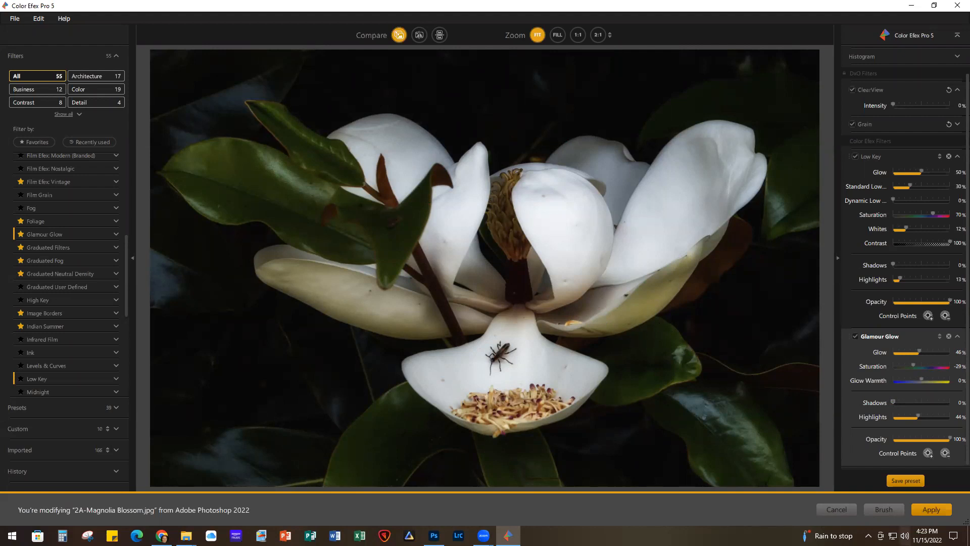
pyautogui.click(928, 511)
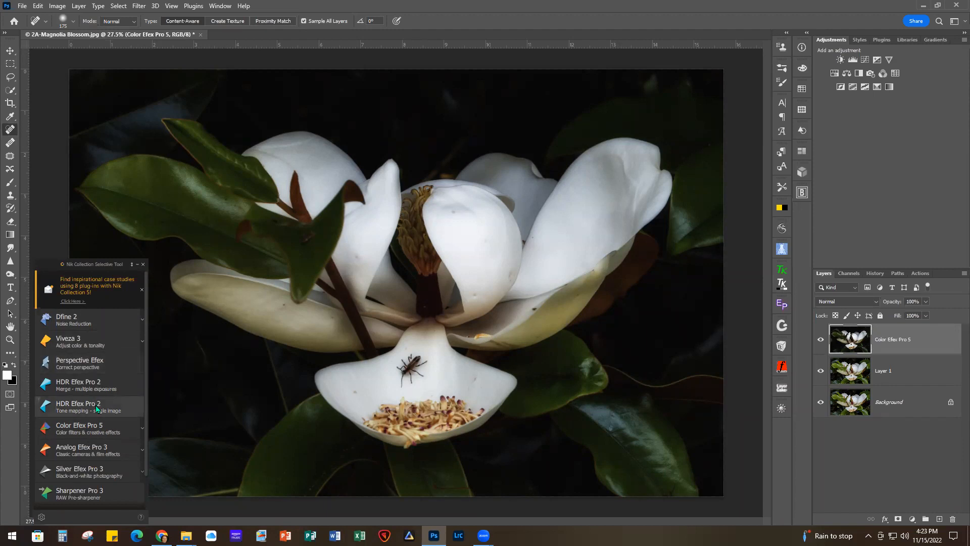
# Step: Reopen the magnolia in Color Efex Pro 5 and add the Image Borders filter with border type Type 8
pyautogui.click(83, 429)
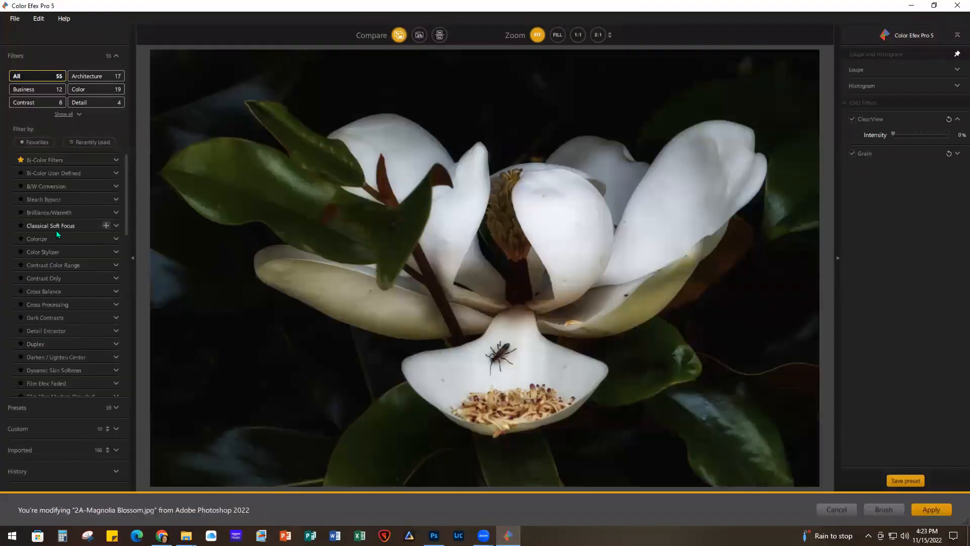
pyautogui.scroll(-4, 60, 309)
pyautogui.scroll(-2, 59, 313)
pyautogui.scroll(-2, 60, 310)
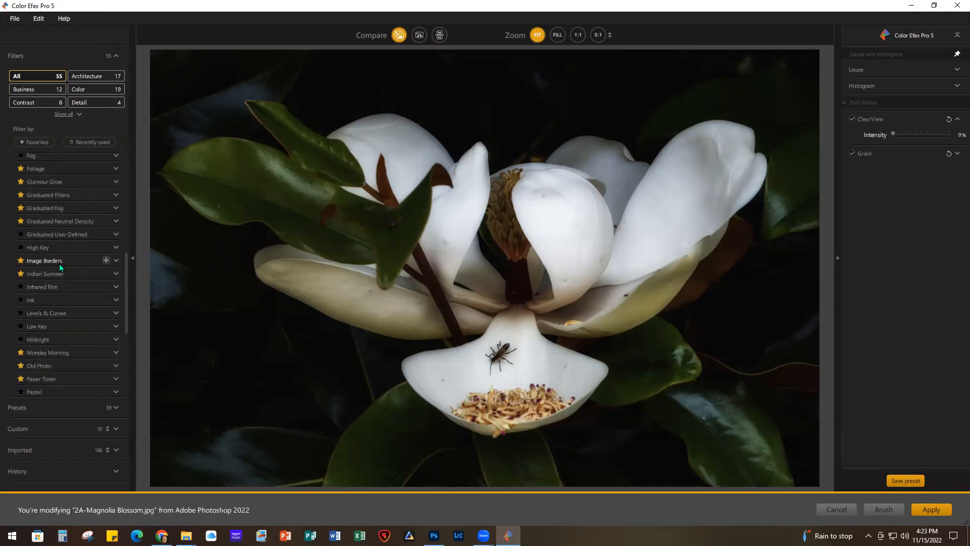
pyautogui.click(74, 259)
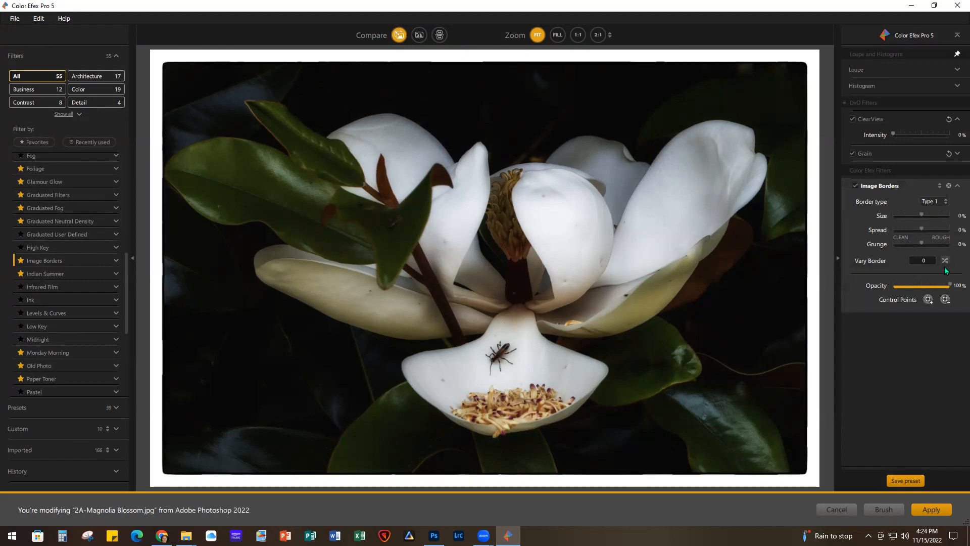
pyautogui.click(945, 201)
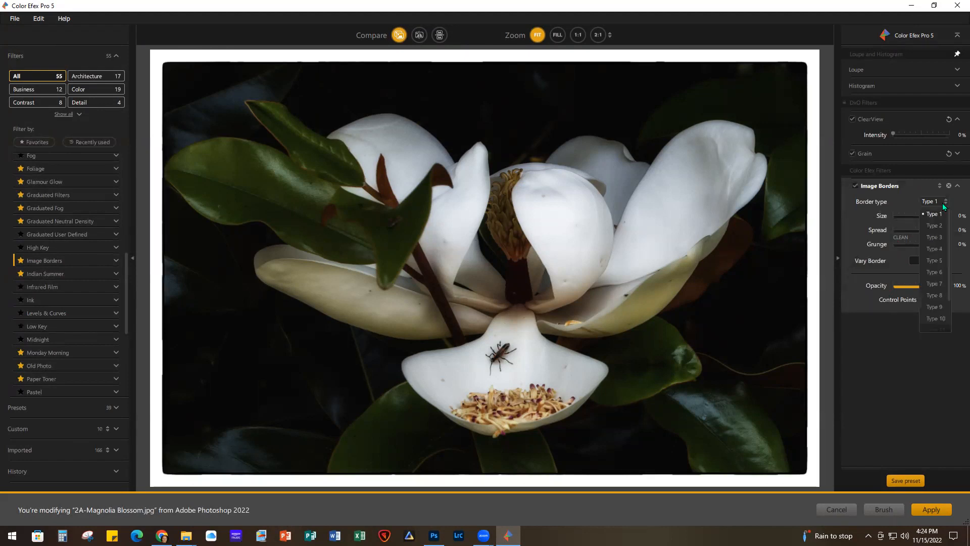
pyautogui.click(937, 296)
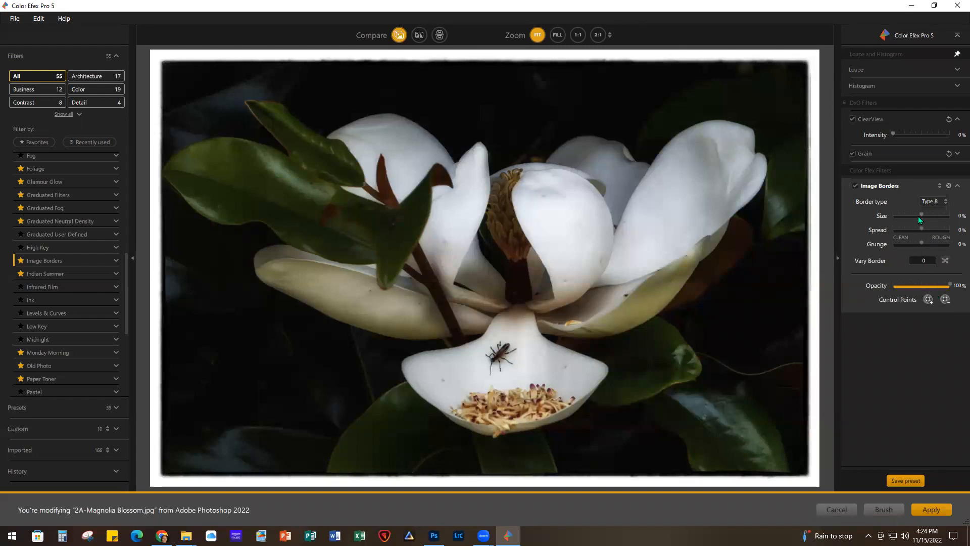
# Step: Set the border's Size to -35% and Grunge to 69%, and apply it to the photo
pyautogui.moveTo(921, 214); pyautogui.dragTo(912, 213)
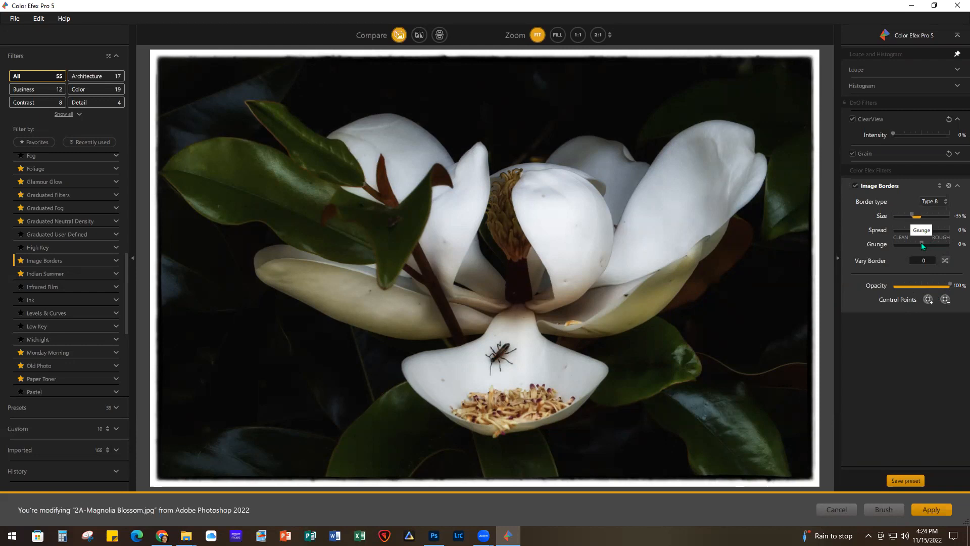
pyautogui.moveTo(927, 243); pyautogui.dragTo(931, 243)
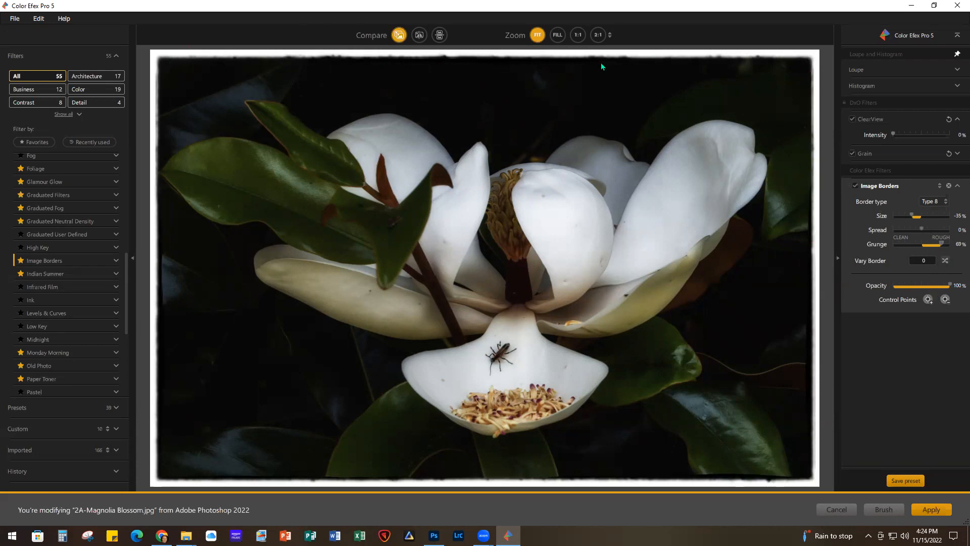
pyautogui.click(935, 509)
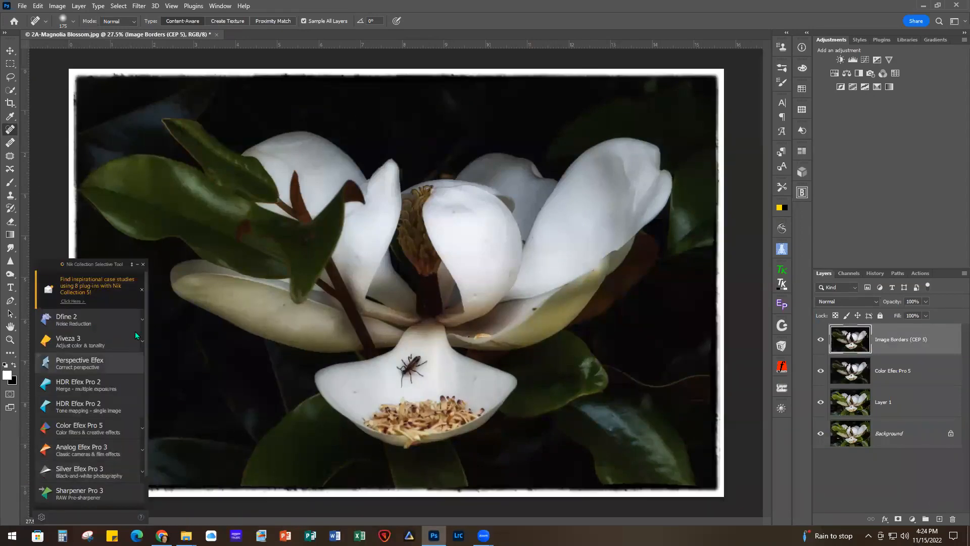
# Step: Collapse the Nik Collection Selective Tool and compare the bordered magnolia with the original Background layer alone
pyautogui.click(134, 264)
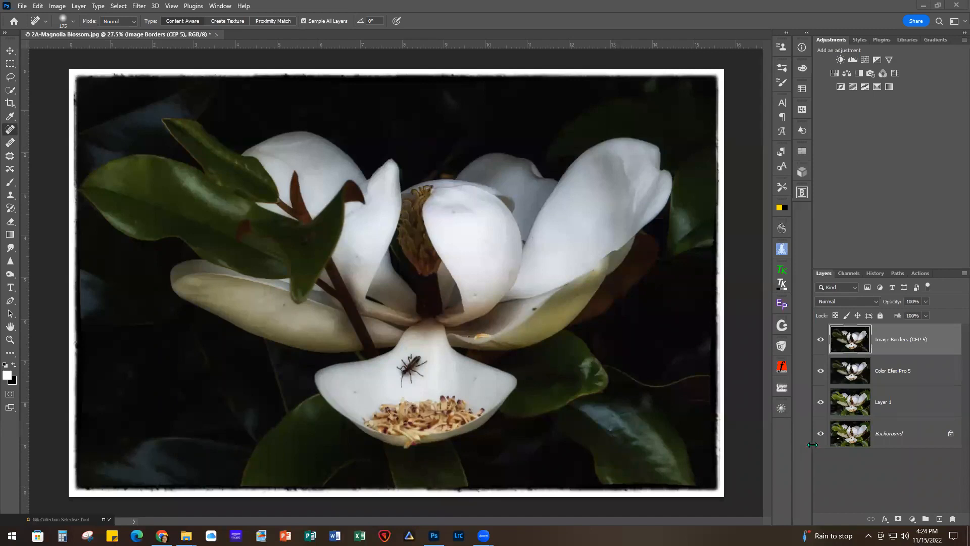
pyautogui.keyDown('alt'); pyautogui.click(822, 434); pyautogui.keyUp('alt')
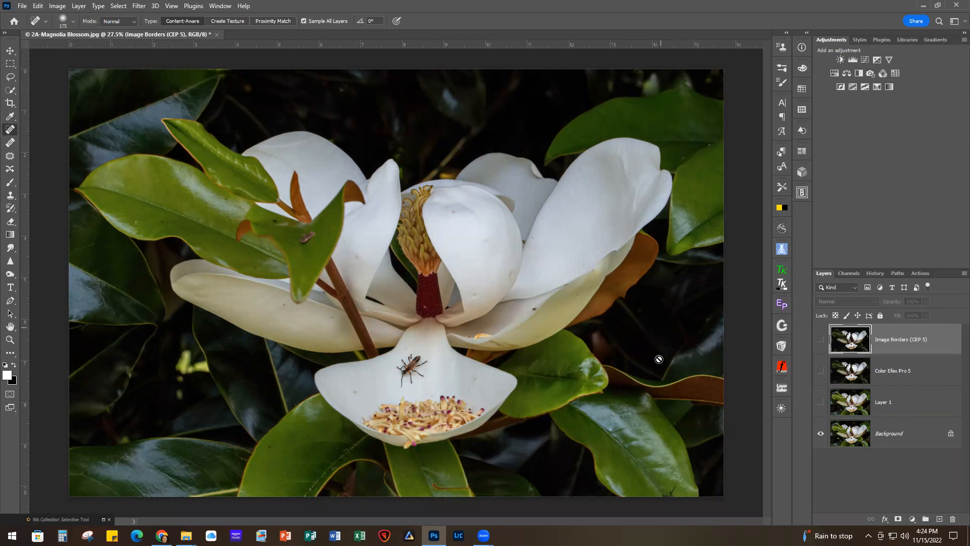
pyautogui.keyDown('alt'); pyautogui.click(821, 435); pyautogui.keyUp('alt')
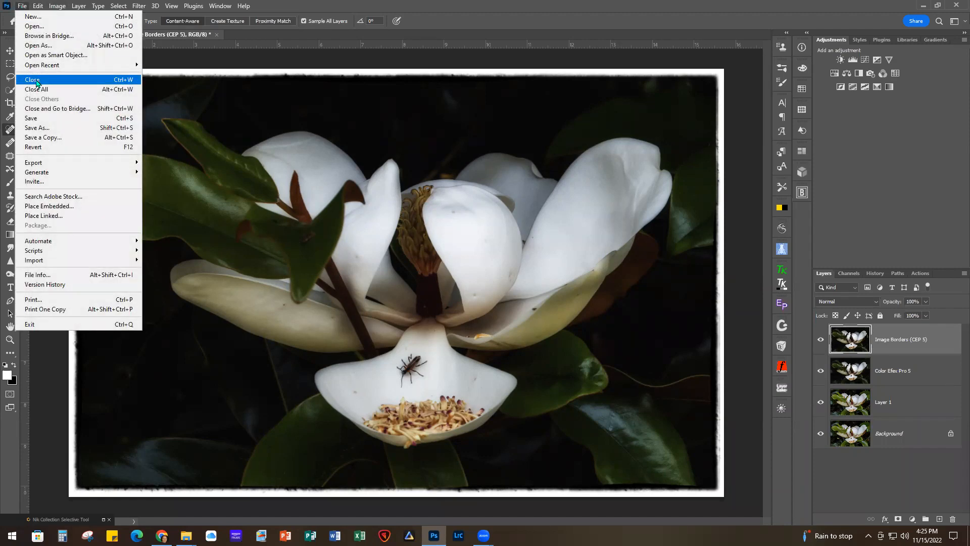
# Step: Close 2A-Magnolia Blossom.jpg without saving the changes and open 3A-Cosmos with morning dew-Edited.tif
pyautogui.click(37, 82)
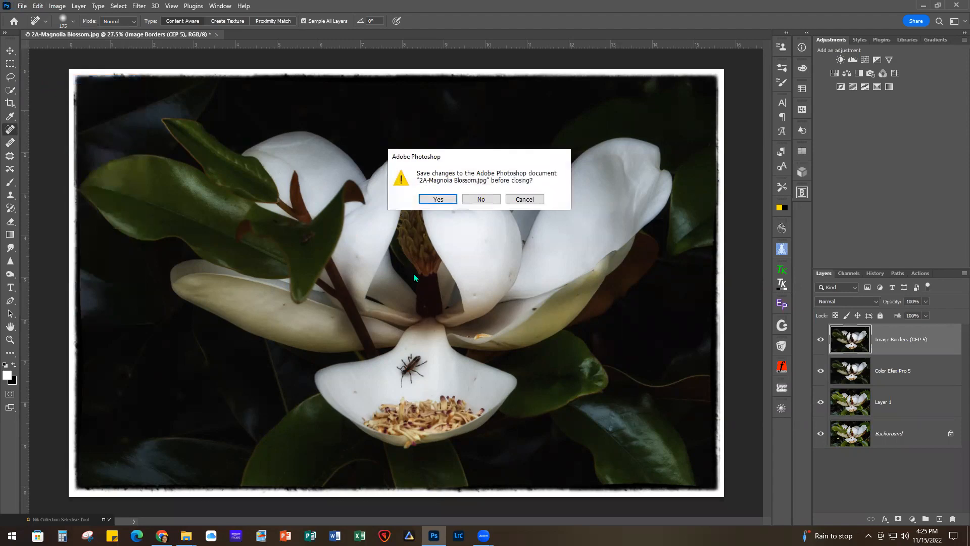
pyautogui.click(481, 199)
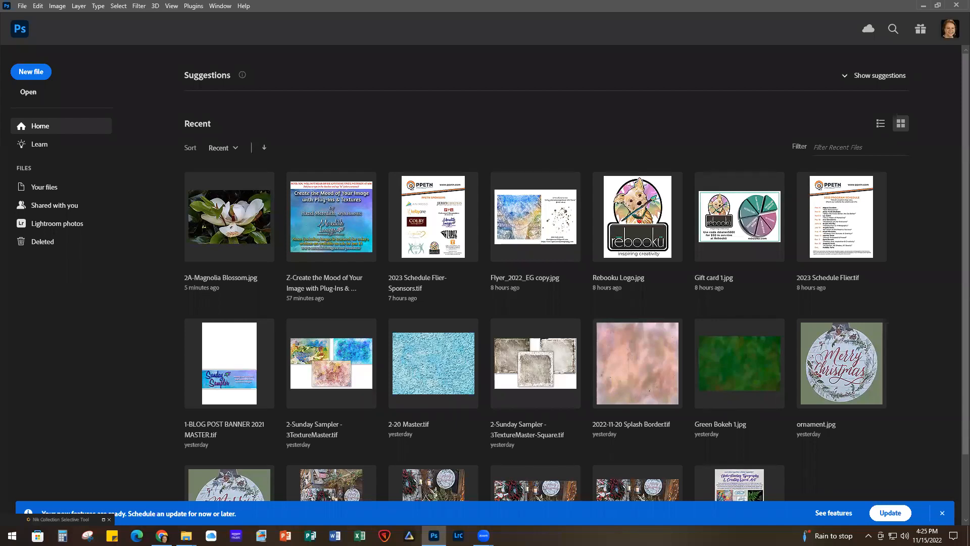
pyautogui.hotkey('alt', 'Tab')
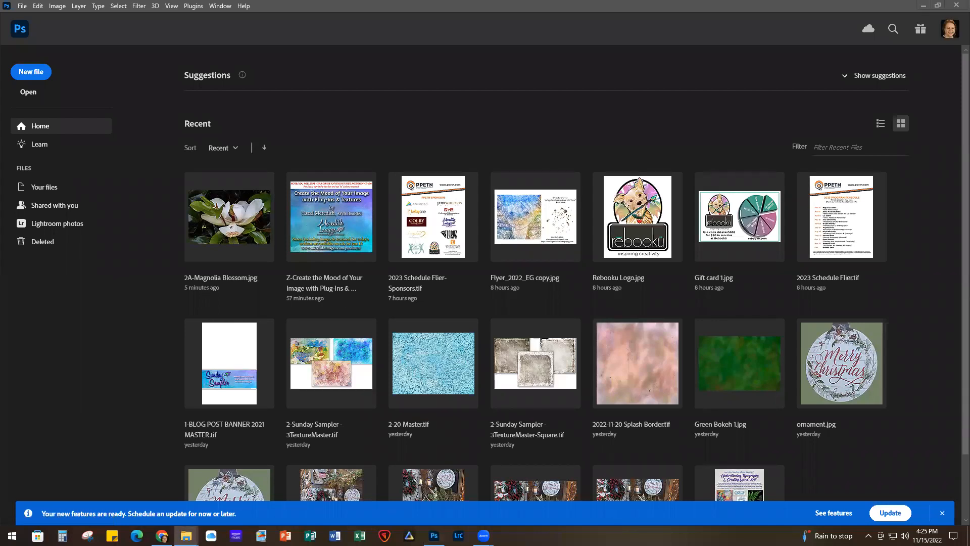
pyautogui.hotkey('alt', 'Tab')
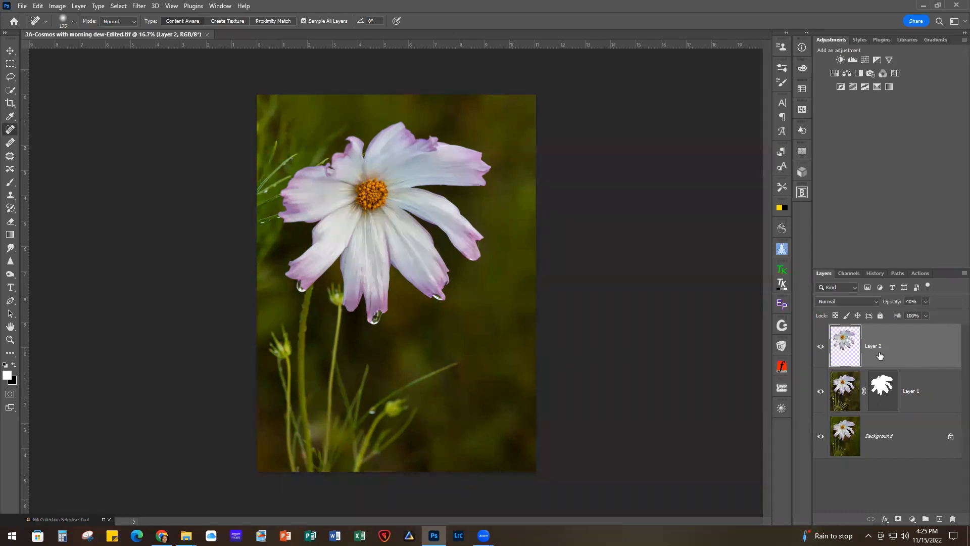
# Step: Isolate the cosmos photo's Background layer, and show Layer 1 and Layer 2 one at a time to examine each layer's effect
pyautogui.keyDown('alt'); pyautogui.click(820, 437); pyautogui.keyUp('alt')
pyautogui.click(910, 446)
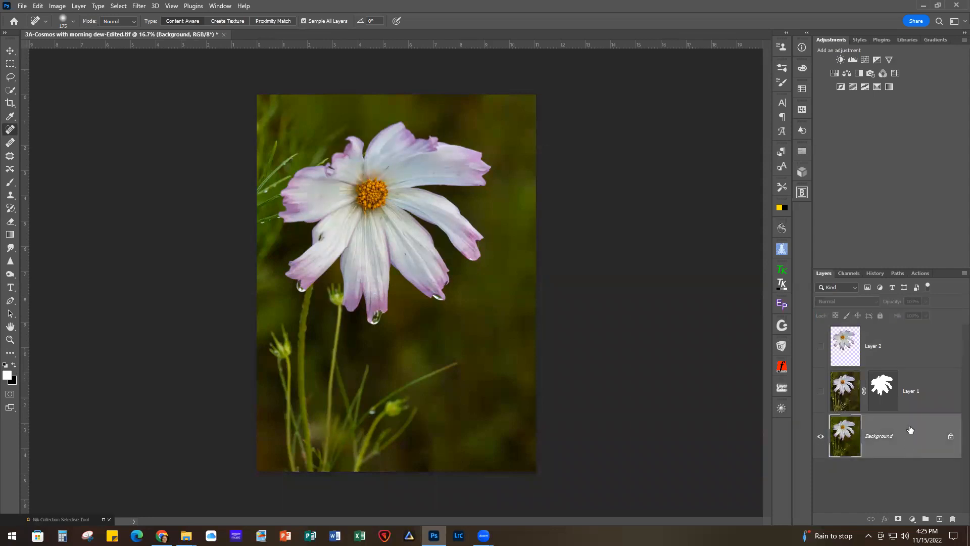
pyautogui.click(940, 388)
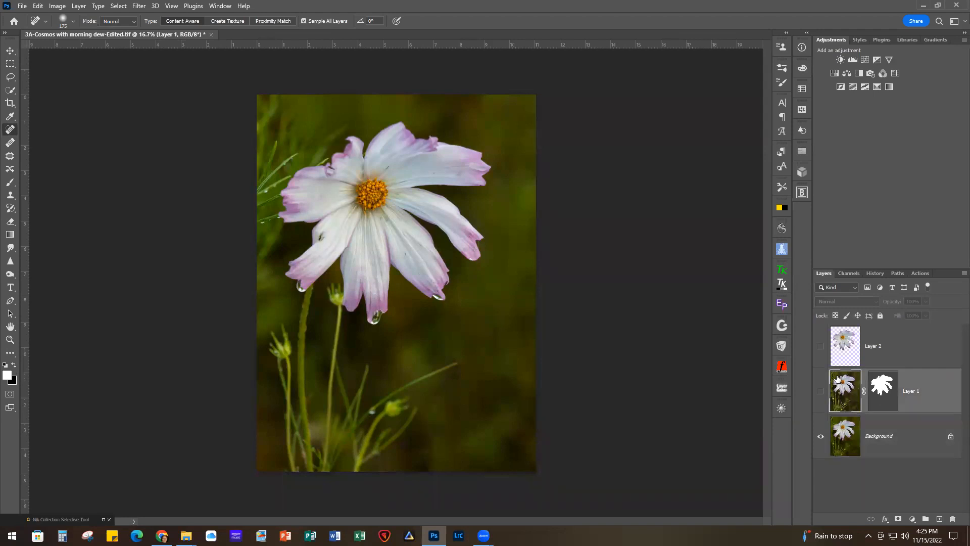
pyautogui.click(819, 393)
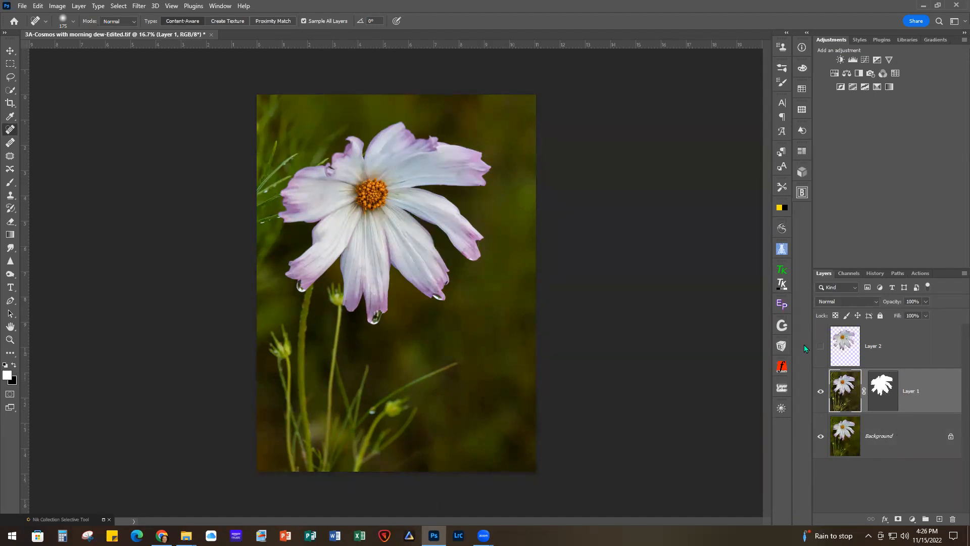
pyautogui.click(820, 347)
pyautogui.click(916, 352)
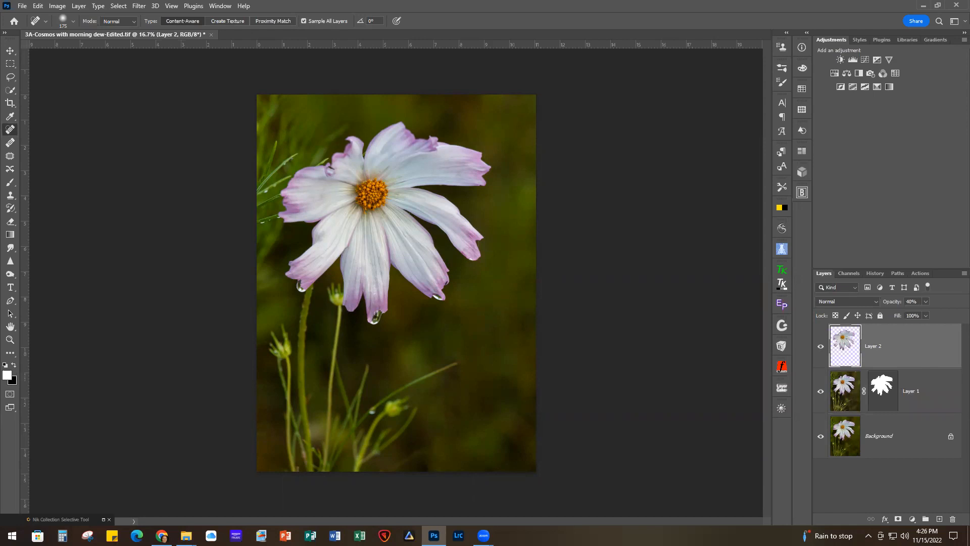
# Step: Place the 3B-Bokeh 1 texture over the cosmos photo, rotated -90° and stretched to cover the whole canvas
pyautogui.moveTo(657, 217); pyautogui.dragTo(455, 233)
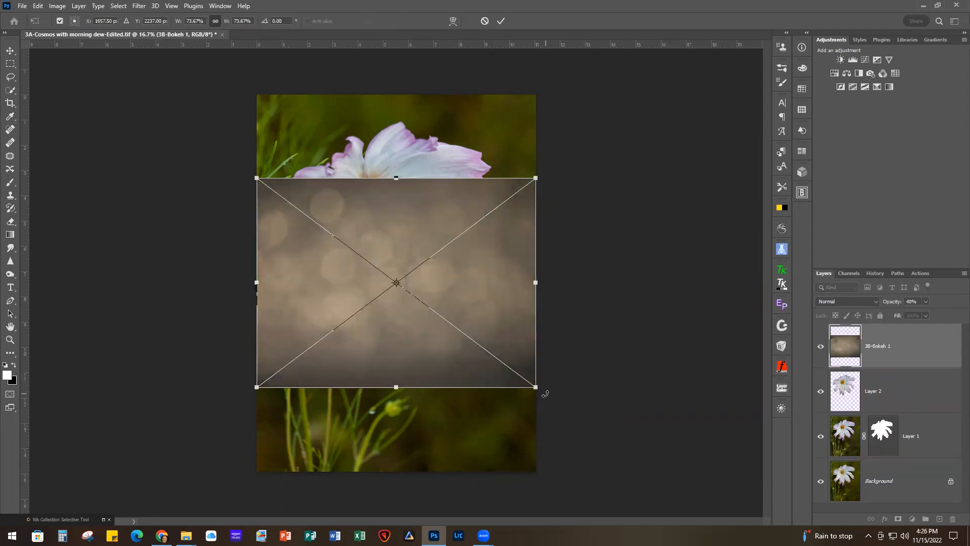
pyautogui.moveTo(545, 394); pyautogui.dragTo(484, 165)
pyautogui.moveTo(453, 301); pyautogui.dragTo(418, 253)
pyautogui.moveTo(466, 373); pyautogui.dragTo(539, 473)
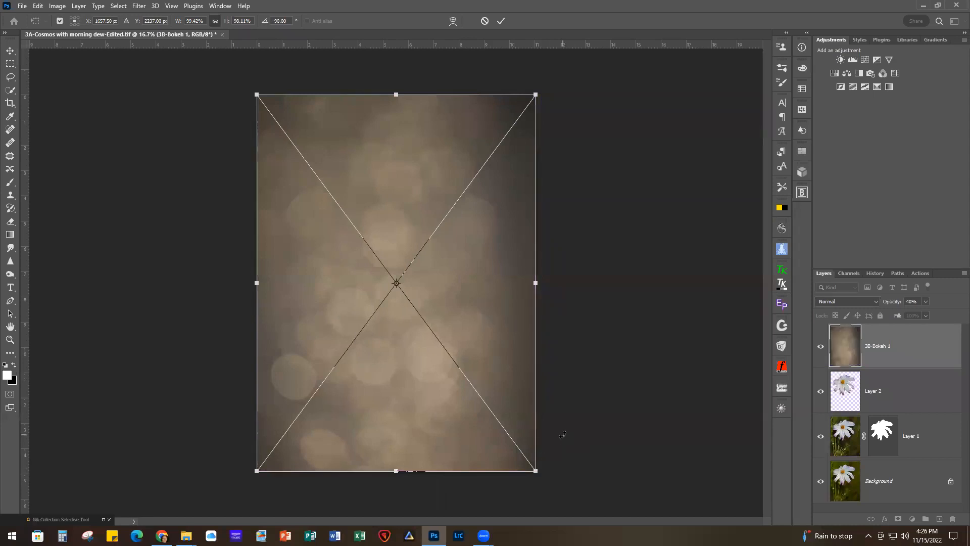
pyautogui.press('Return')
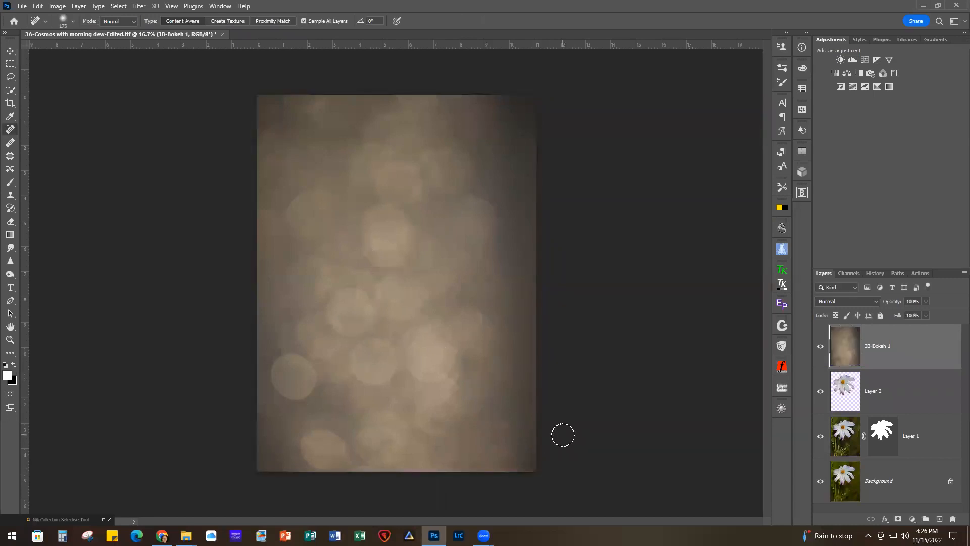
# Step: Set the 3B-Bokeh 1 layer to Overlay at 67% opacity and compare the photo with and without it
pyautogui.click(844, 302)
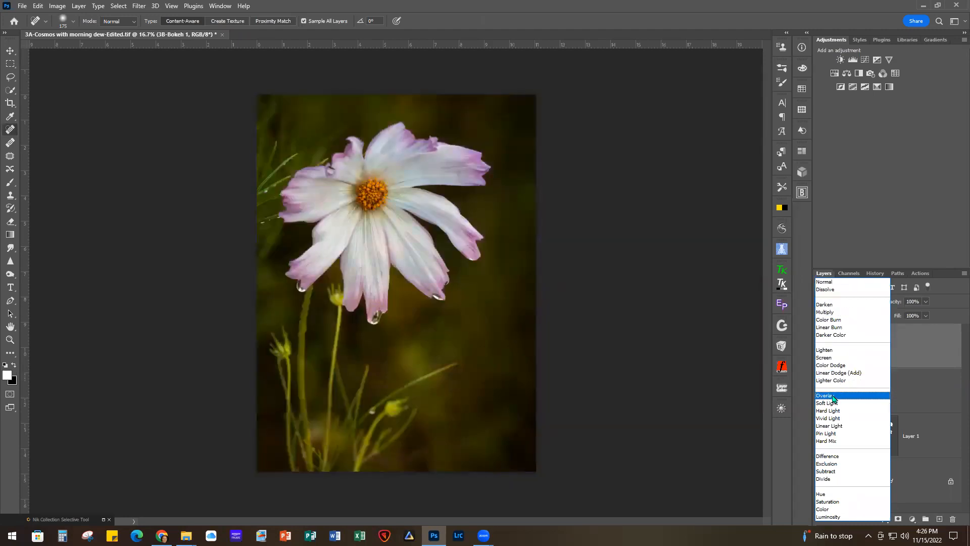
pyautogui.click(833, 396)
pyautogui.click(926, 300)
pyautogui.moveTo(927, 317); pyautogui.dragTo(915, 317)
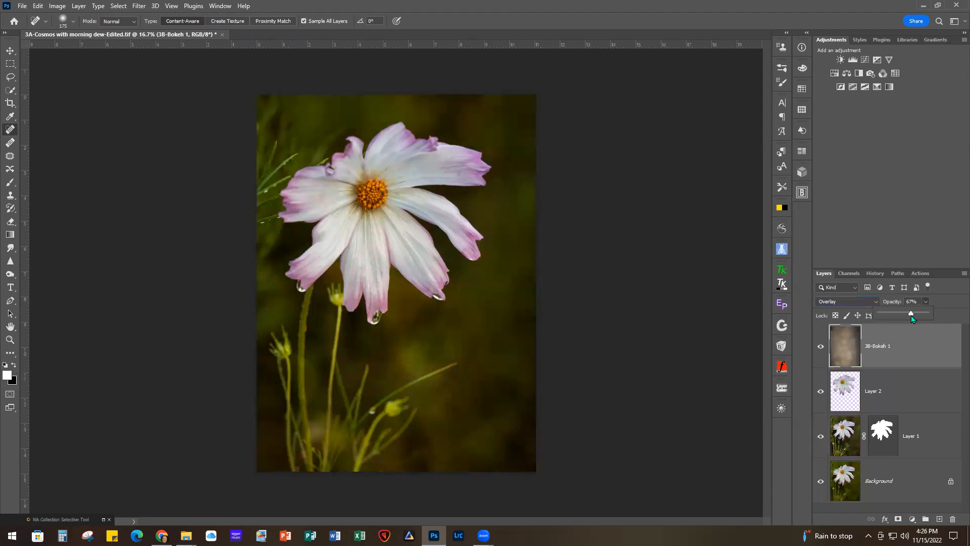
pyautogui.click(820, 348)
pyautogui.click(820, 348)
pyautogui.click(820, 347)
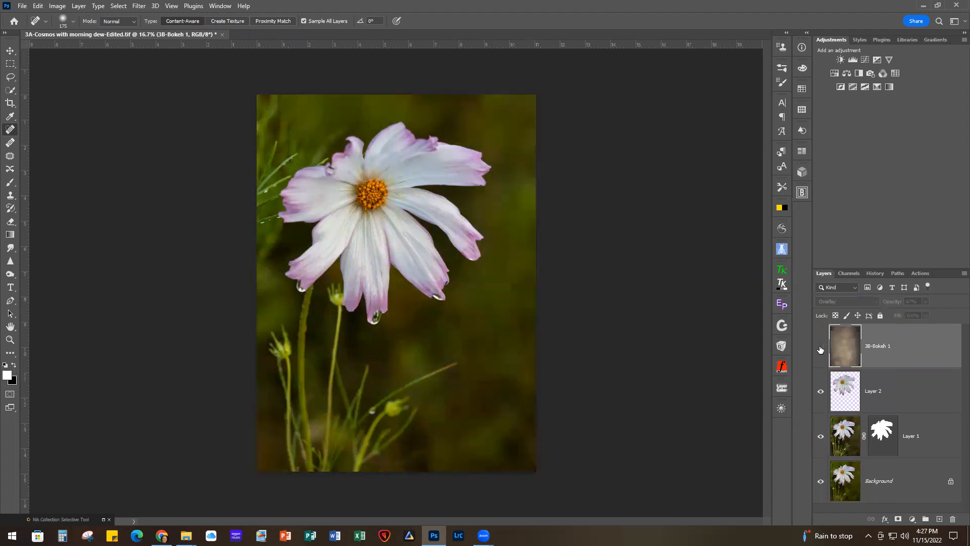
pyautogui.click(820, 348)
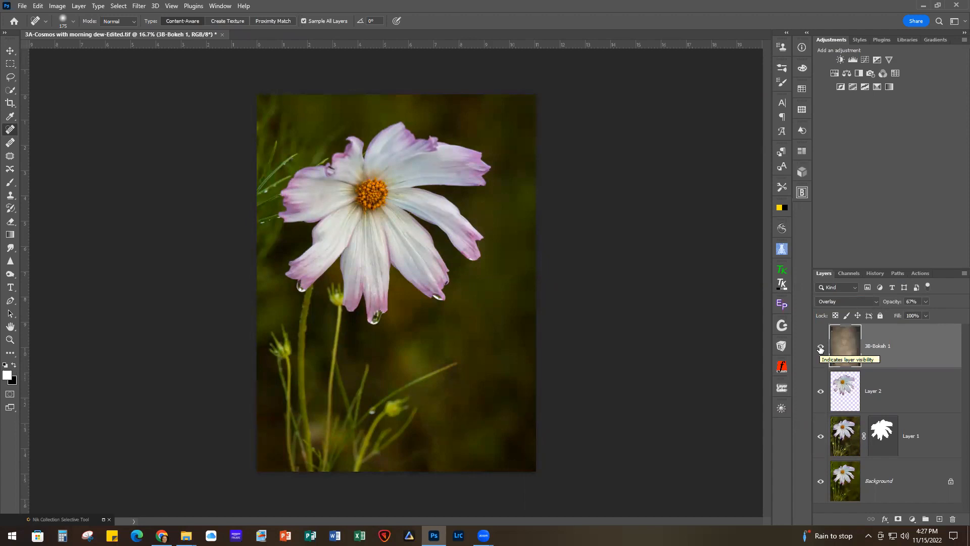
pyautogui.click(820, 348)
pyautogui.click(820, 348)
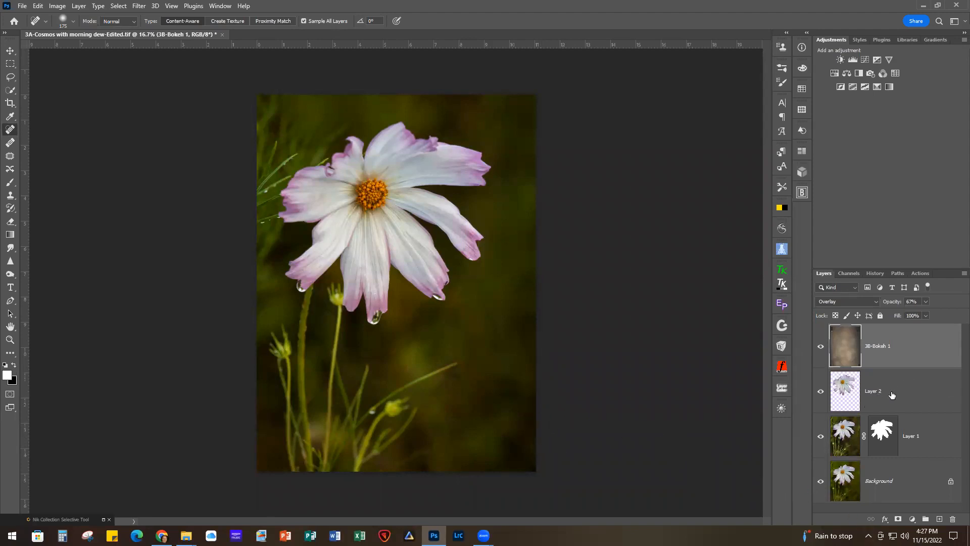
# Step: Select the flower with Select Subject and add an inverted layer mask to 3B-Bokeh 1 so the texture affects only the background
pyautogui.click(892, 394)
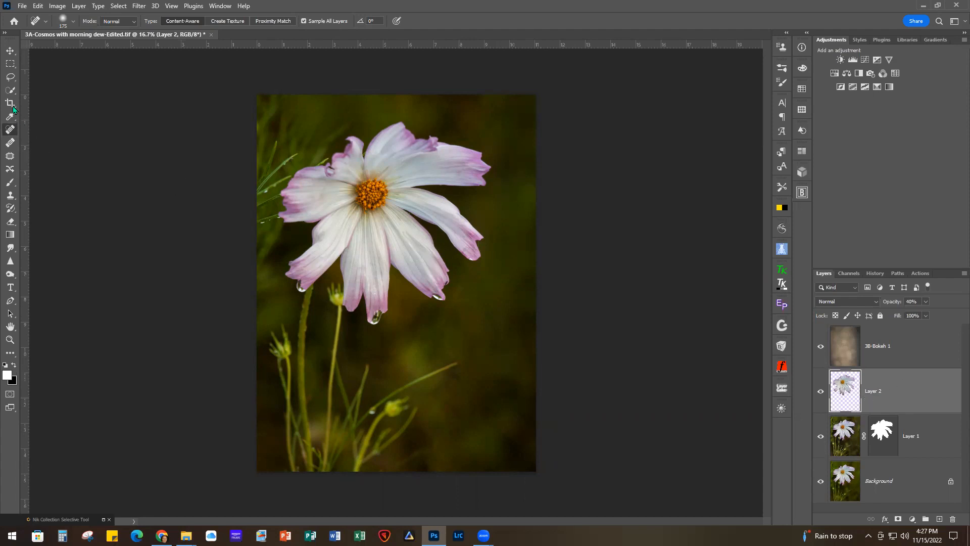
pyautogui.click(11, 91)
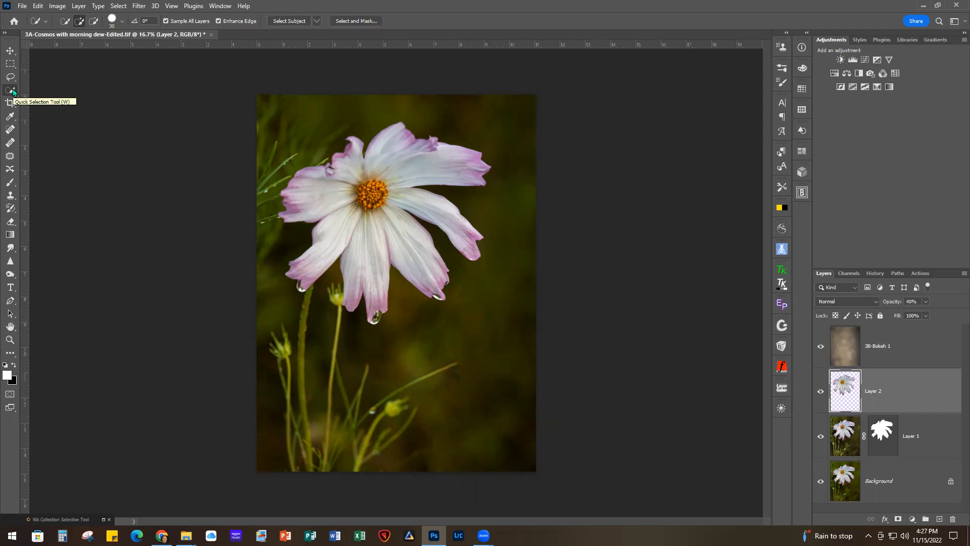
pyautogui.click(291, 21)
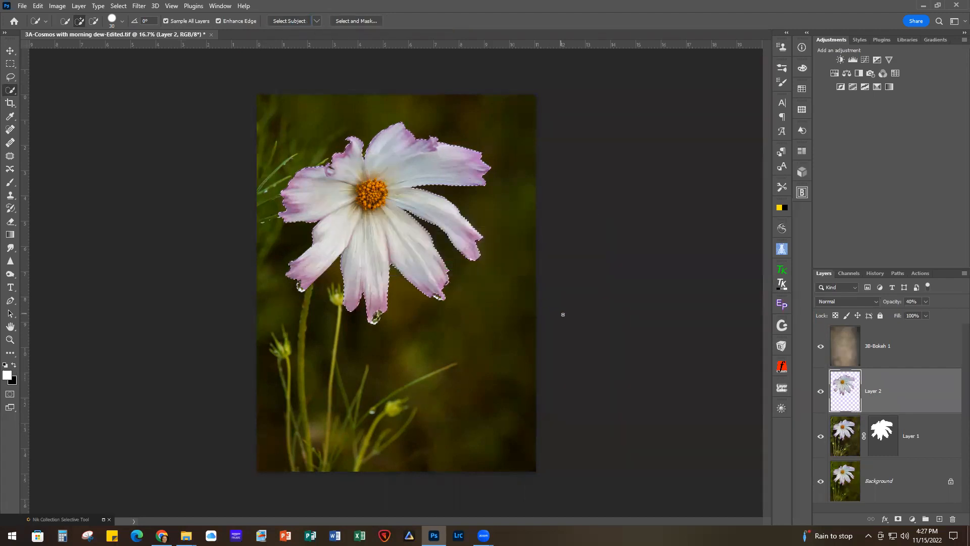
pyautogui.click(897, 349)
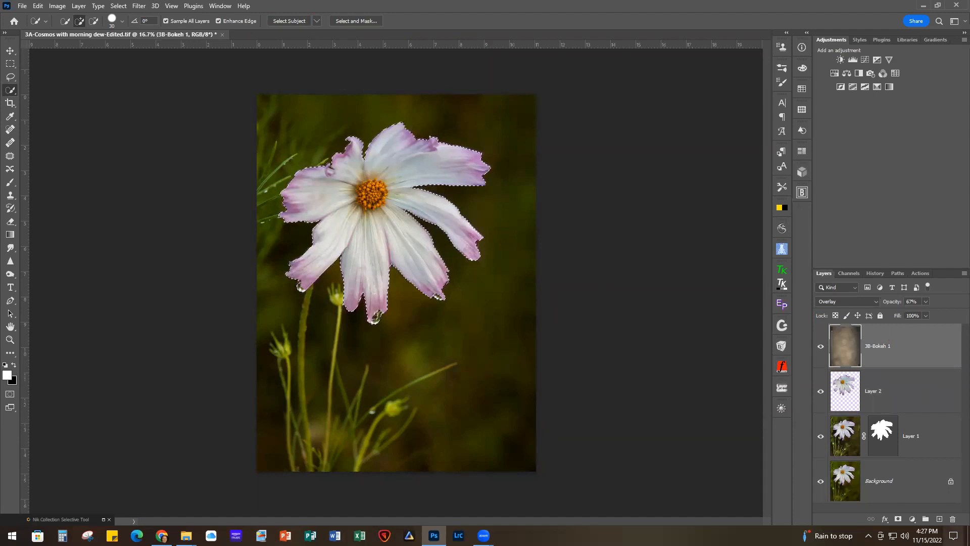
pyautogui.click(899, 519)
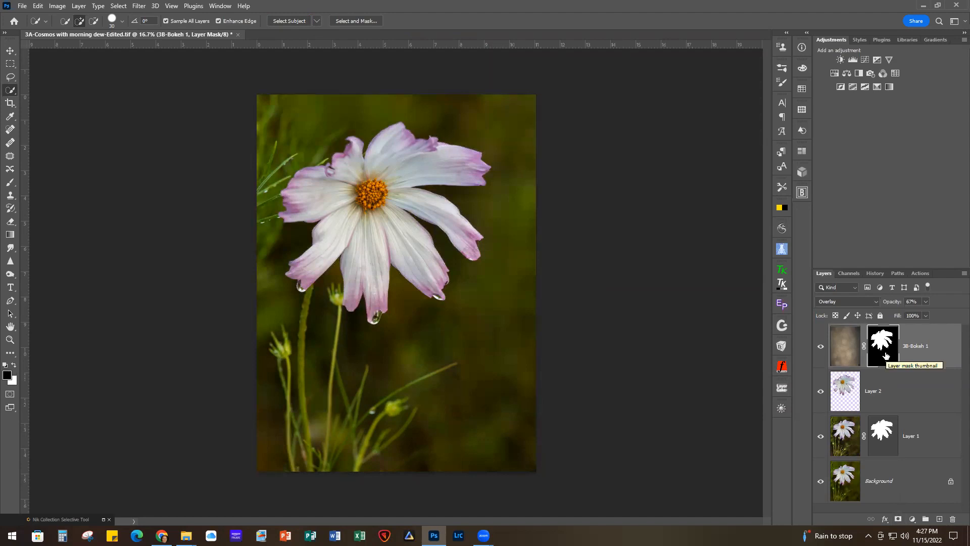
pyautogui.moveTo(886, 356); pyautogui.dragTo(888, 358)
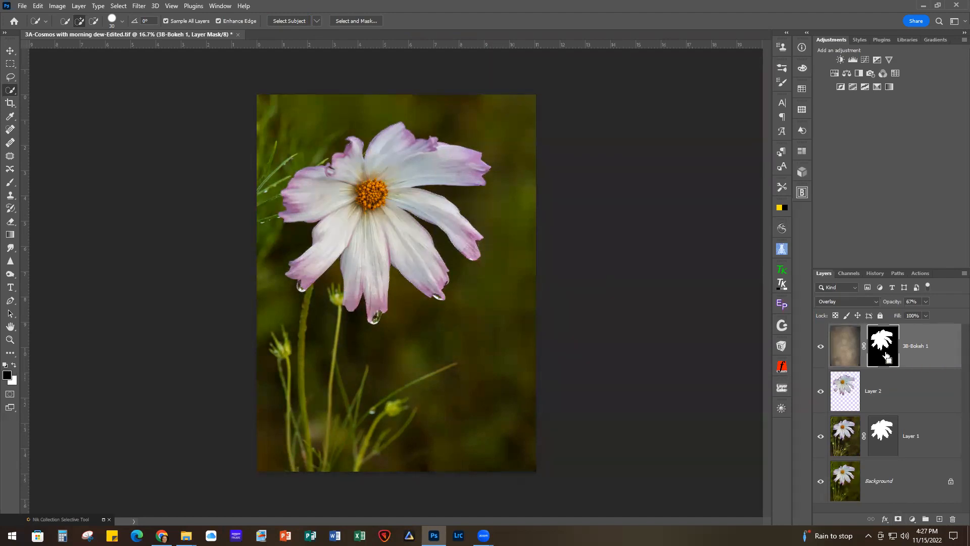
pyautogui.hotkey('ctrl', 'i')
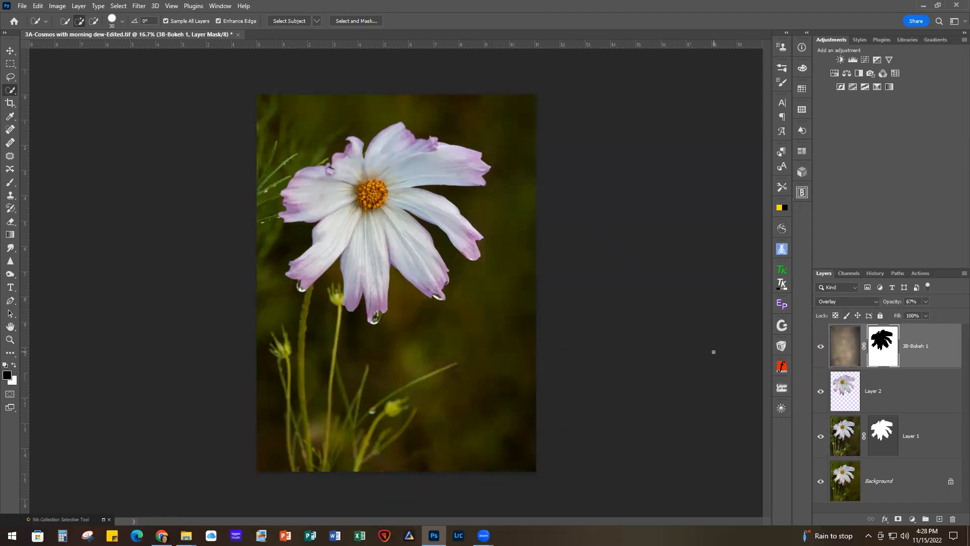
# Step: Close 3A-Cosmos with morning dew-Edited.tif without saving the changes
pyautogui.click(23, 7)
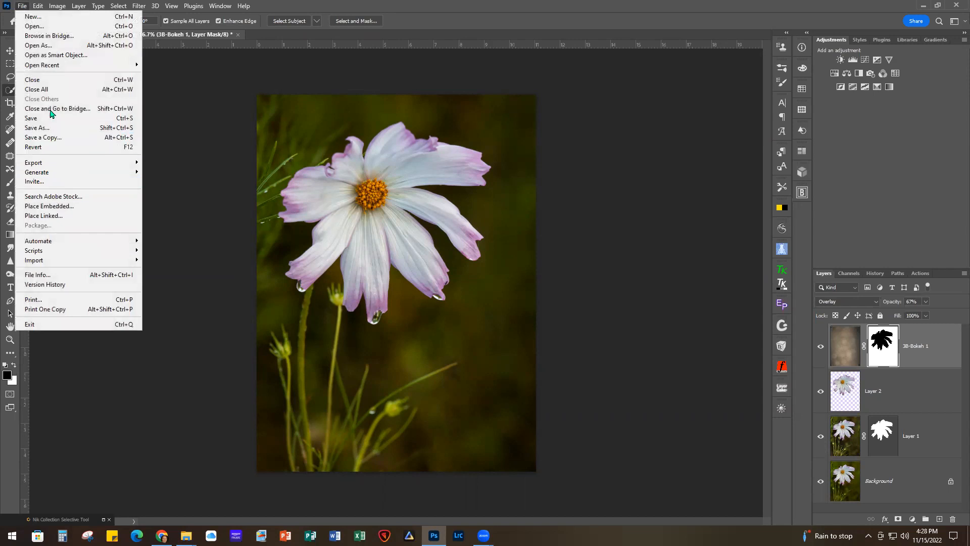
pyautogui.click(50, 80)
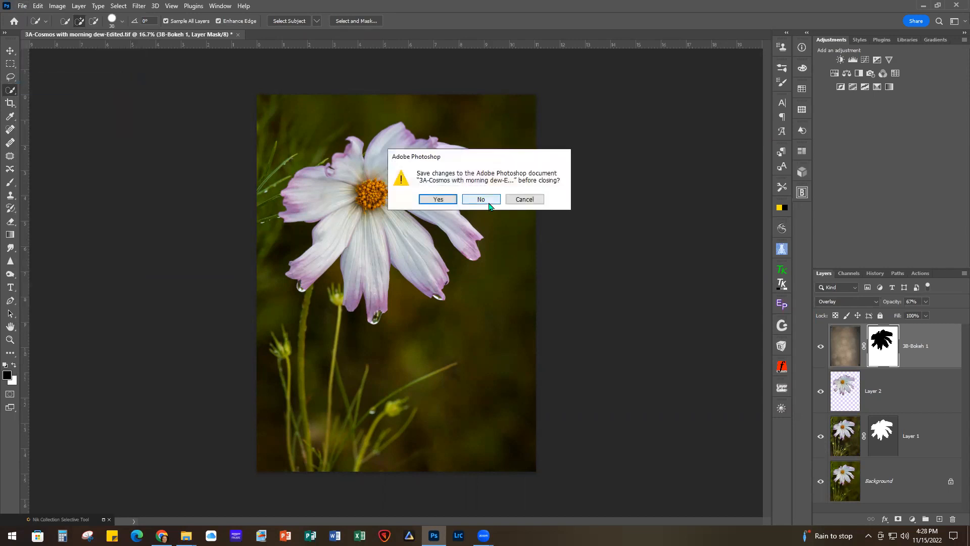
pyautogui.click(490, 202)
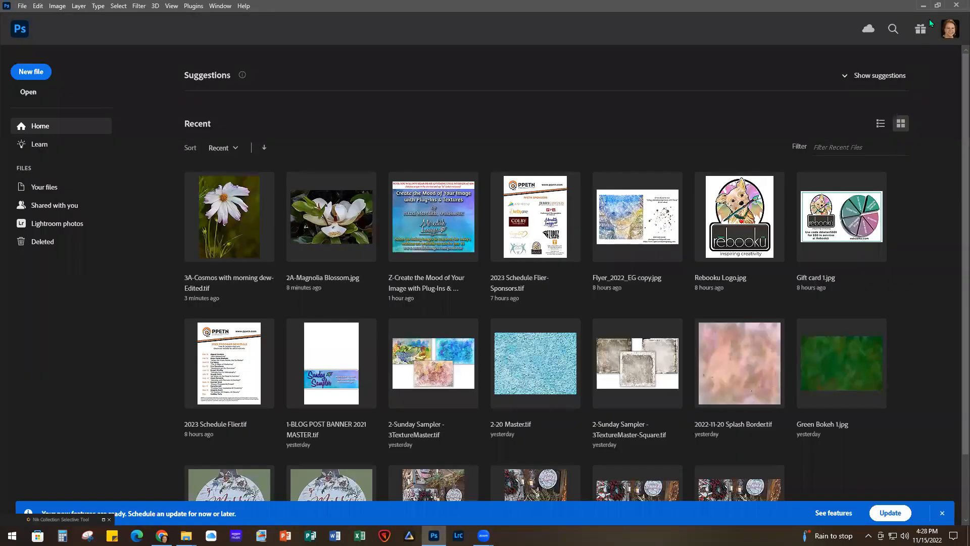
# Step: Minimize the open windows, launch Dynamic Auto Painter from the desktop and dismiss its news window
pyautogui.click(927, 5)
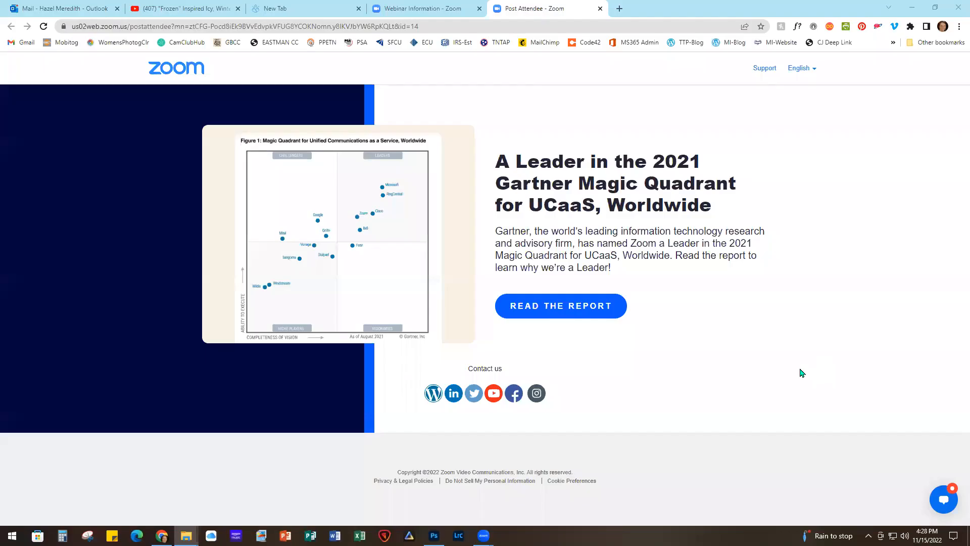
pyautogui.click(913, 5)
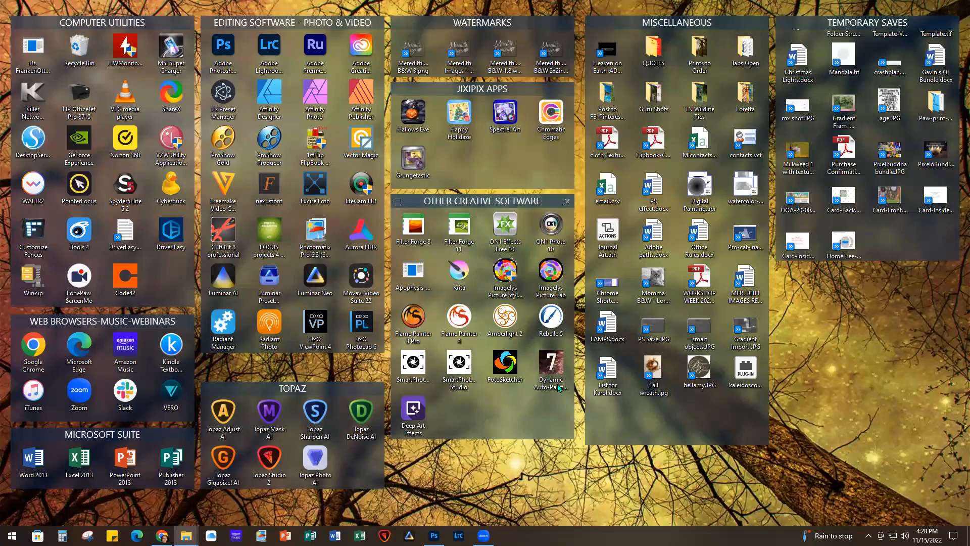
pyautogui.doubleClick(547, 370)
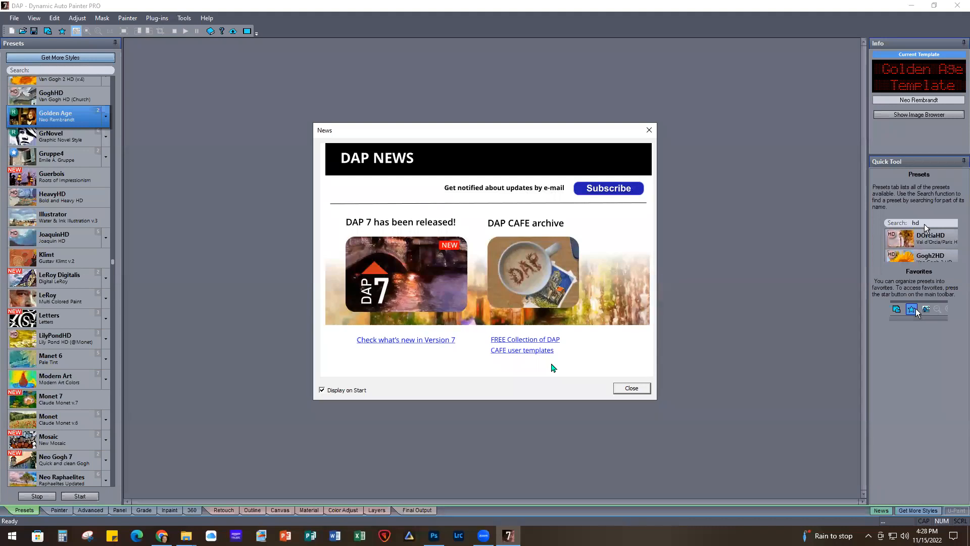
pyautogui.click(626, 389)
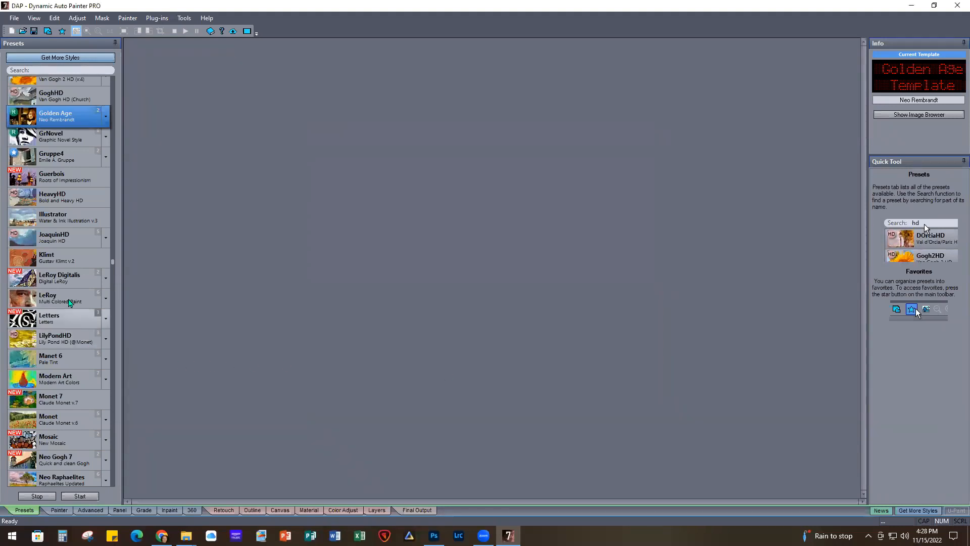
# Step: Load 3A-Cosmos with morning dew-Edited.tif and paint it with the Golden Age preset
pyautogui.moveTo(45, 175)
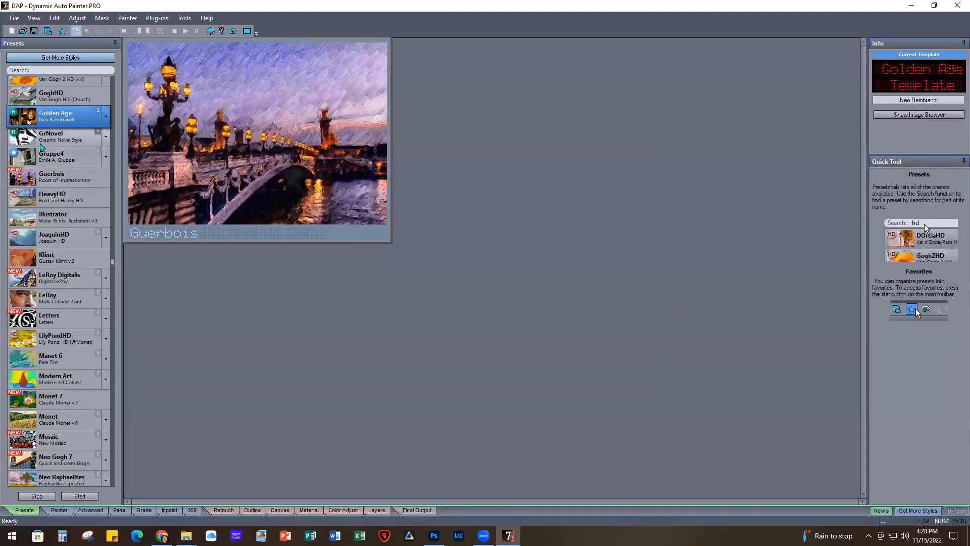
pyautogui.moveTo(39, 246)
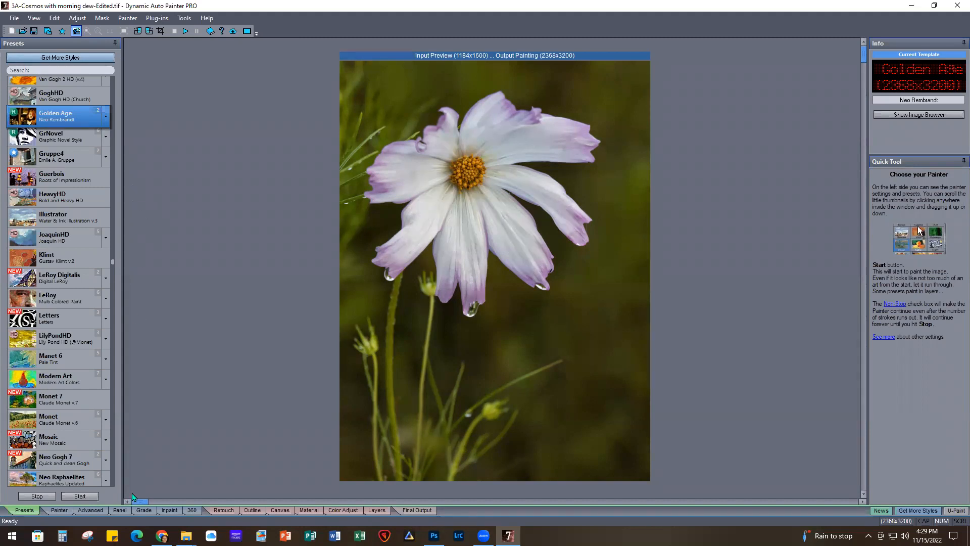
pyautogui.click(27, 512)
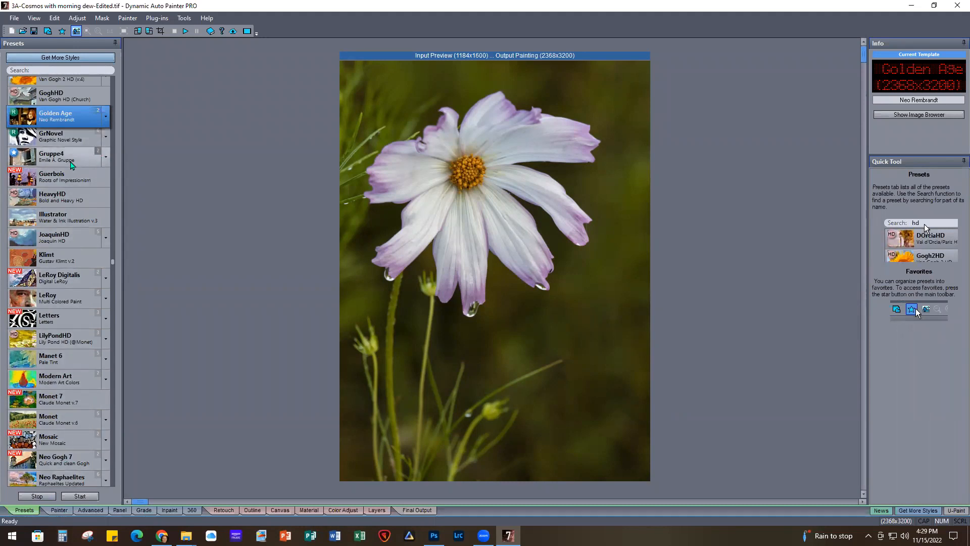
pyautogui.moveTo(68, 121)
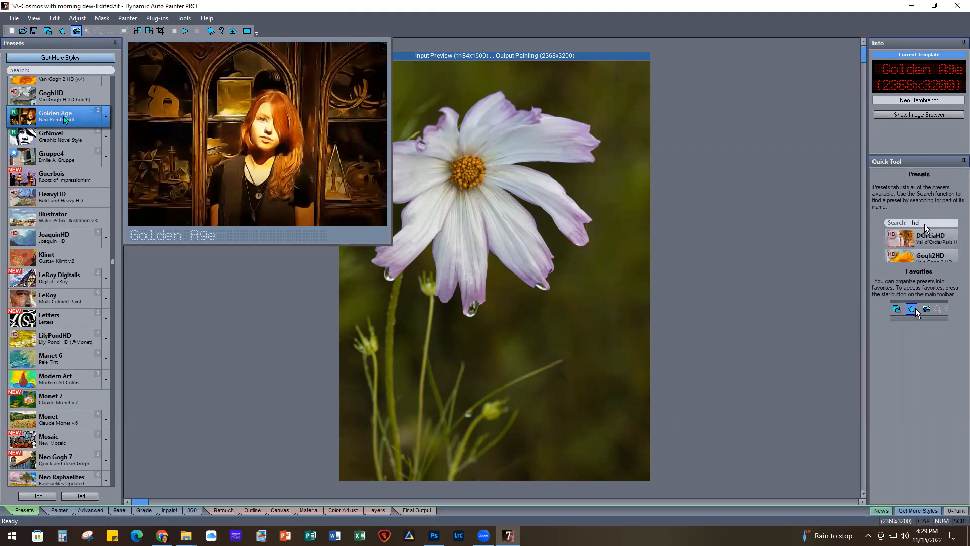
pyautogui.click(105, 117)
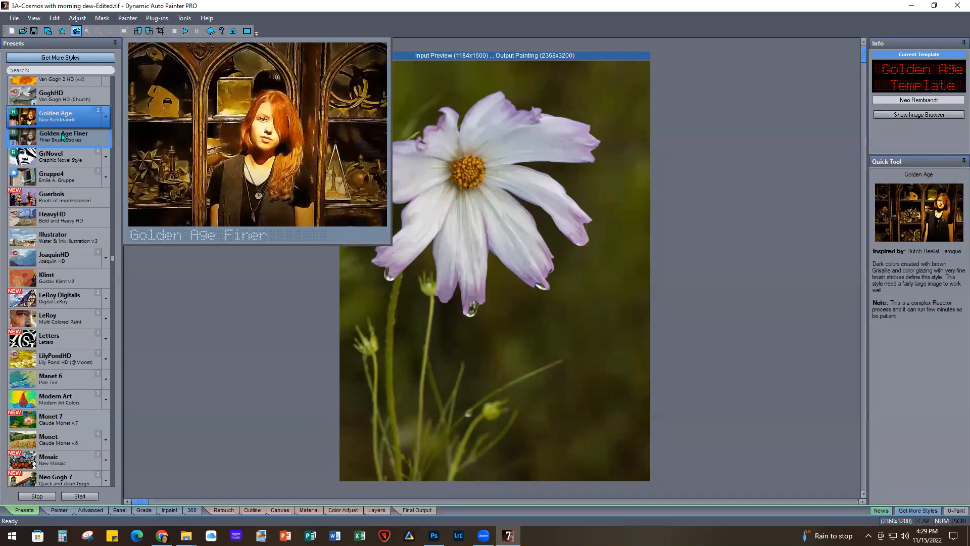
pyautogui.click(60, 119)
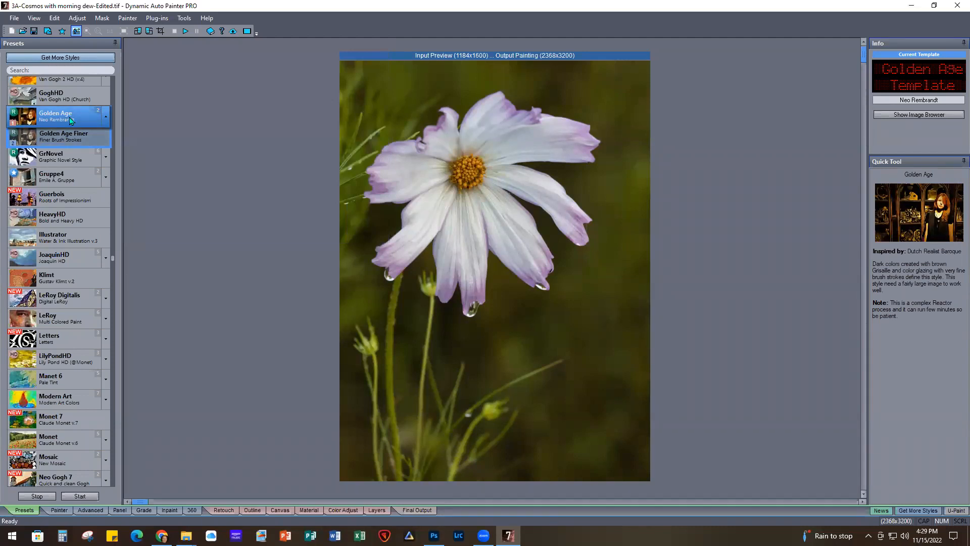
pyautogui.click(79, 496)
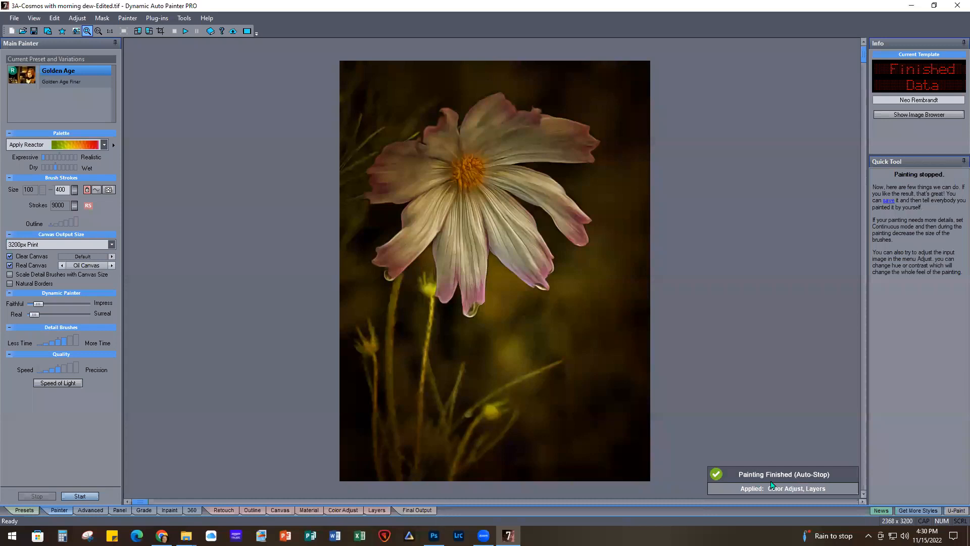
# Step: Check the Save As options for the painting, cancel them and close Dynamic Auto Painter
pyautogui.click(14, 18)
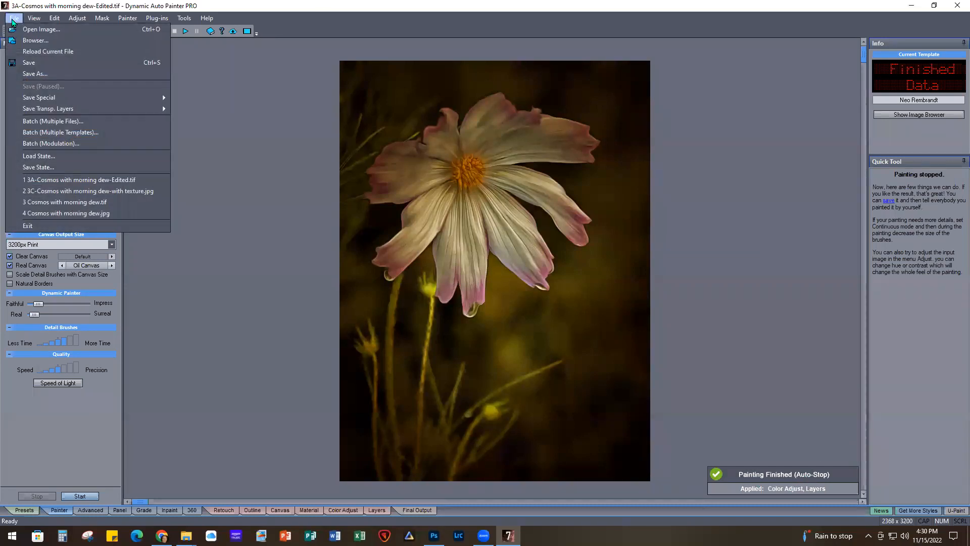
pyautogui.click(35, 74)
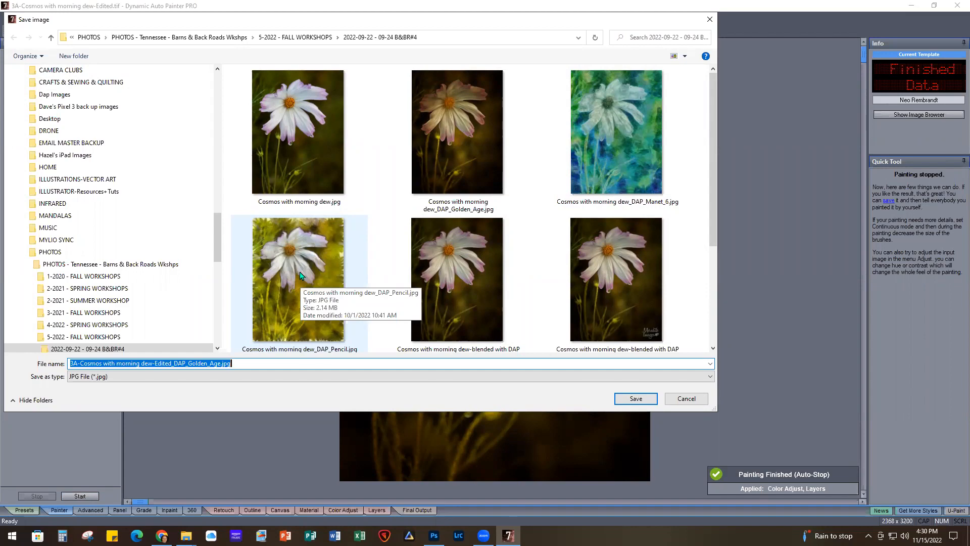
pyautogui.click(695, 402)
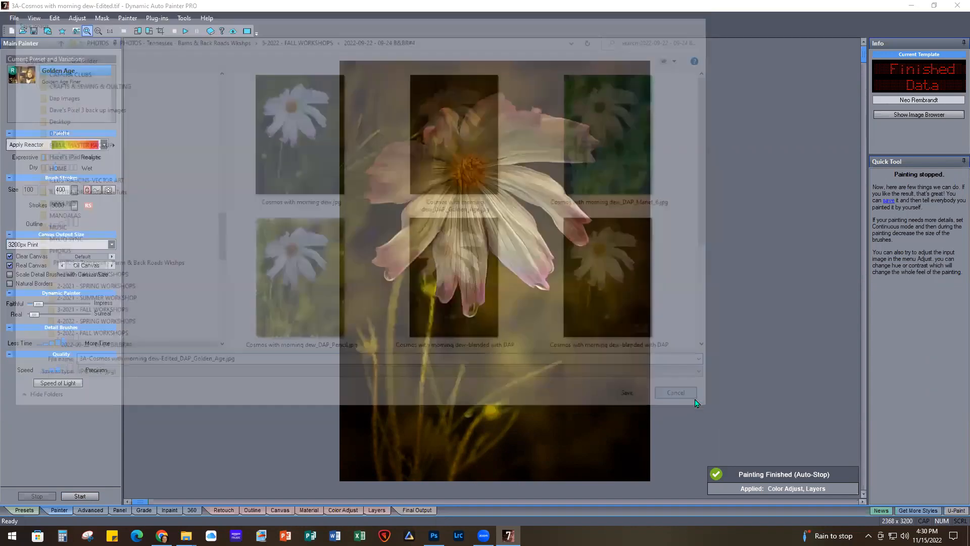
pyautogui.click(957, 8)
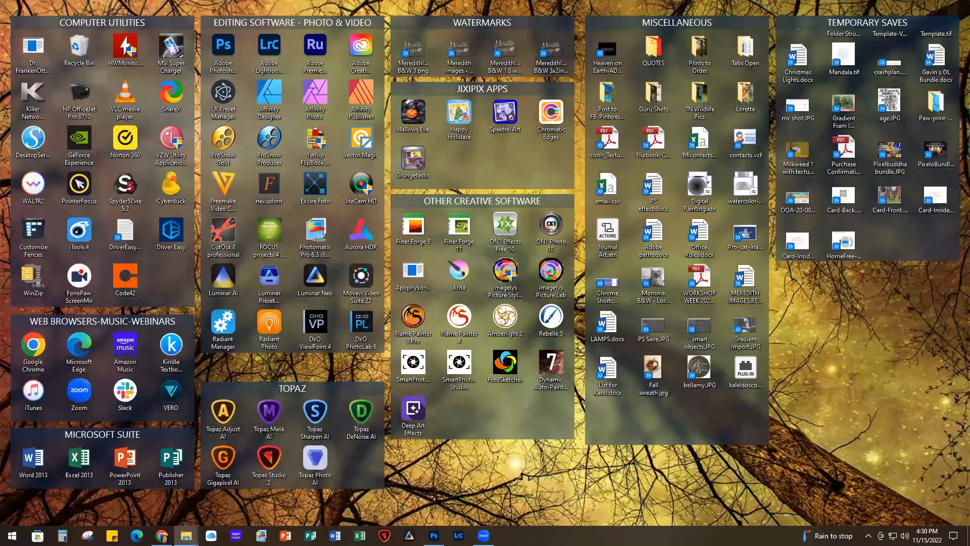
# Step: Switch to Photoshop, open 3C-Cosmos with morning dew_DAP_Golden_Age.jpg and duplicate its Background layer
pyautogui.click(433, 536)
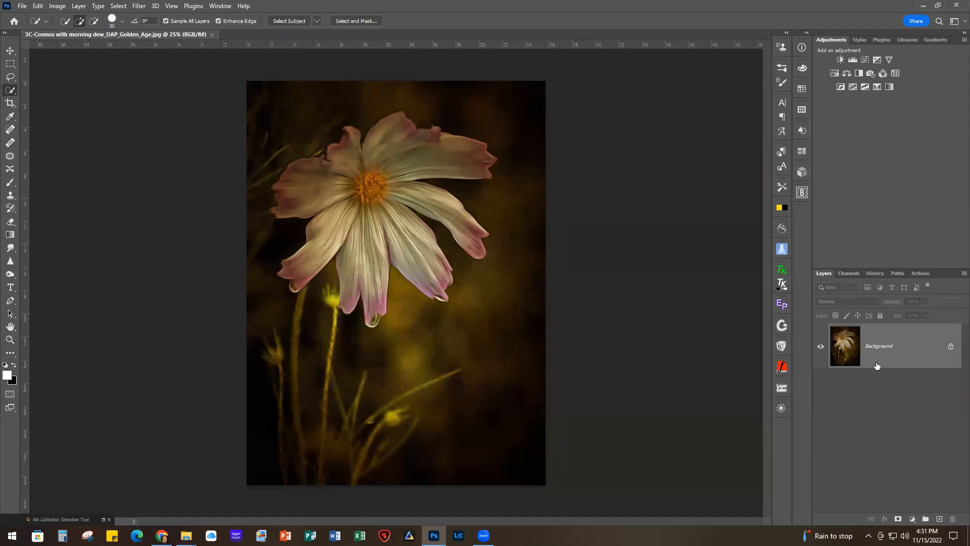
pyautogui.hotkey('ctrl', 'j')
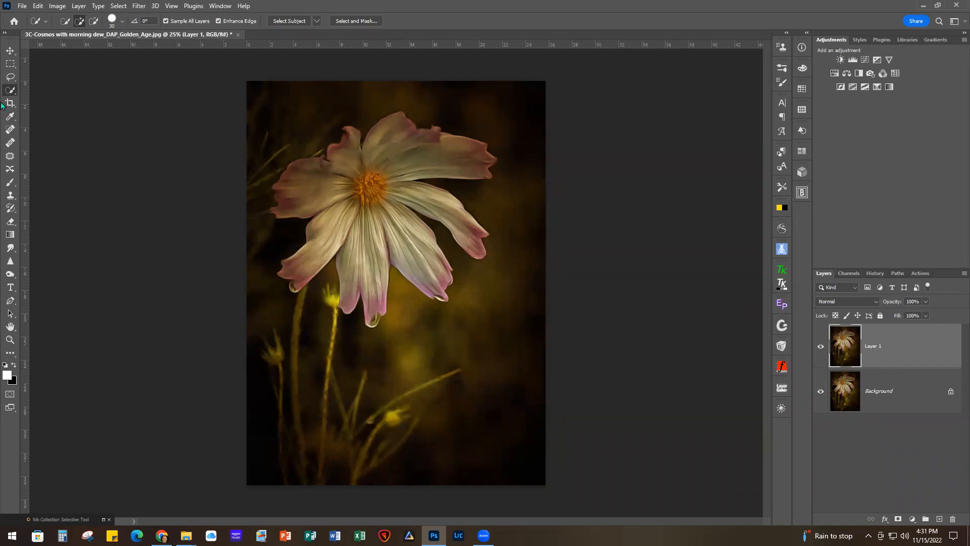
# Step: Select the flower as the subject, mask Layer 1 with it, invert the mask and slightly lower the mask's density
pyautogui.click(282, 21)
pyautogui.click(898, 520)
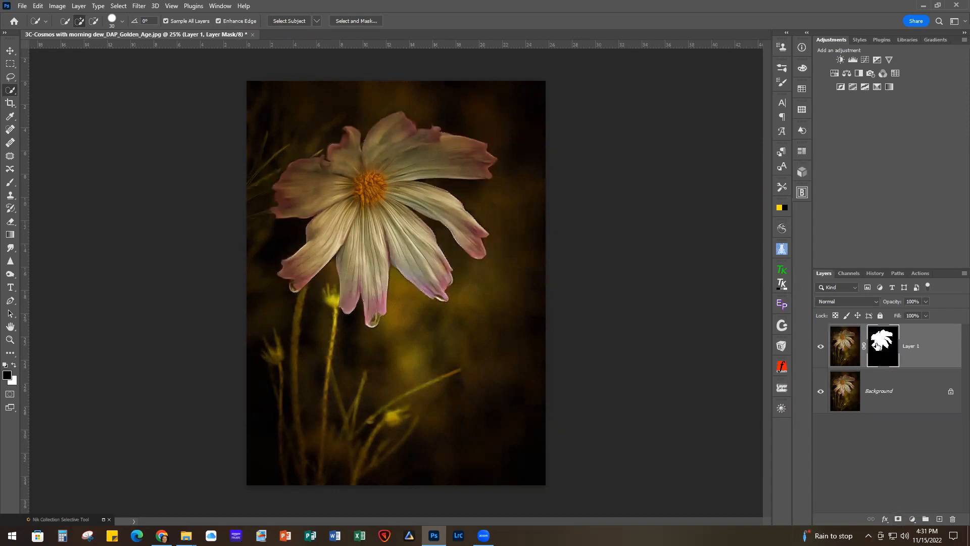
pyautogui.hotkey('ctrl', 'i')
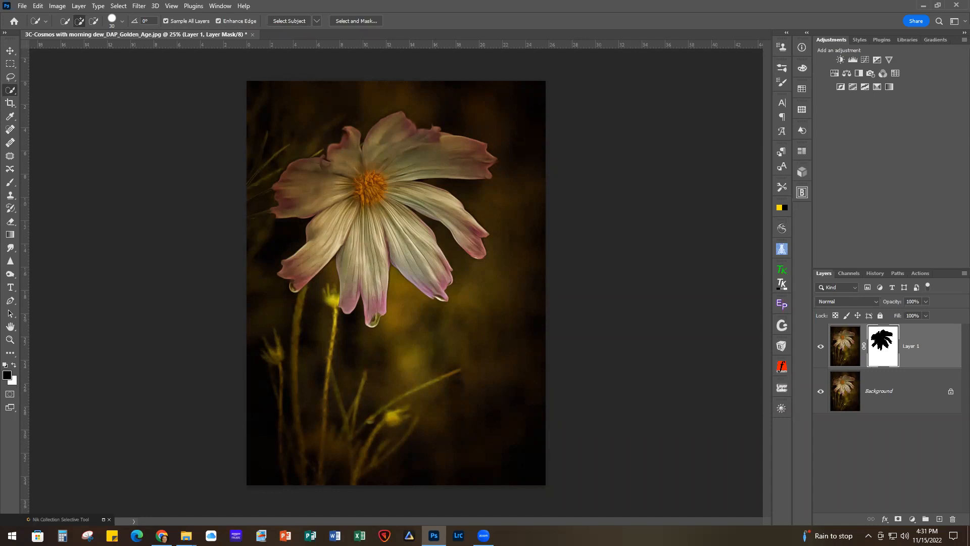
pyautogui.doubleClick(884, 342)
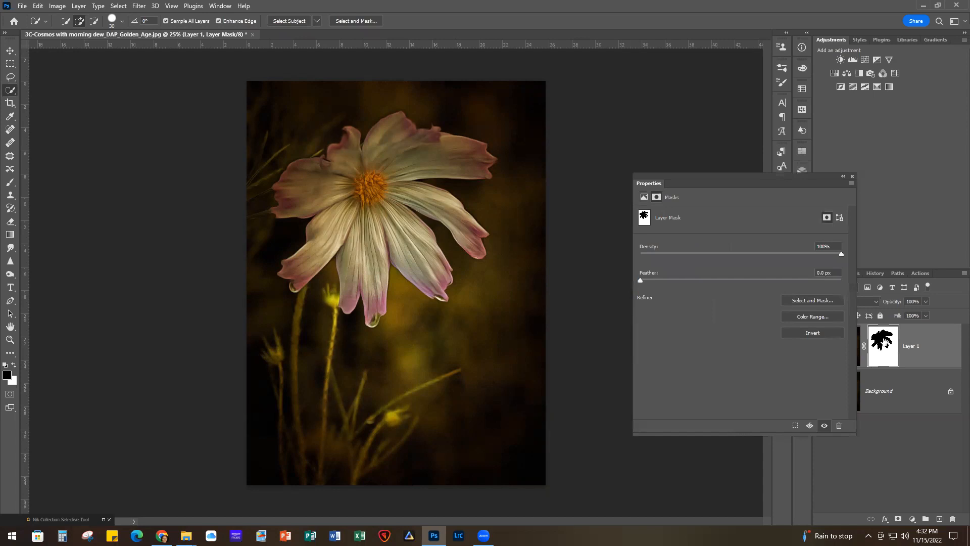
pyautogui.moveTo(842, 255); pyautogui.dragTo(818, 254)
pyautogui.click(852, 176)
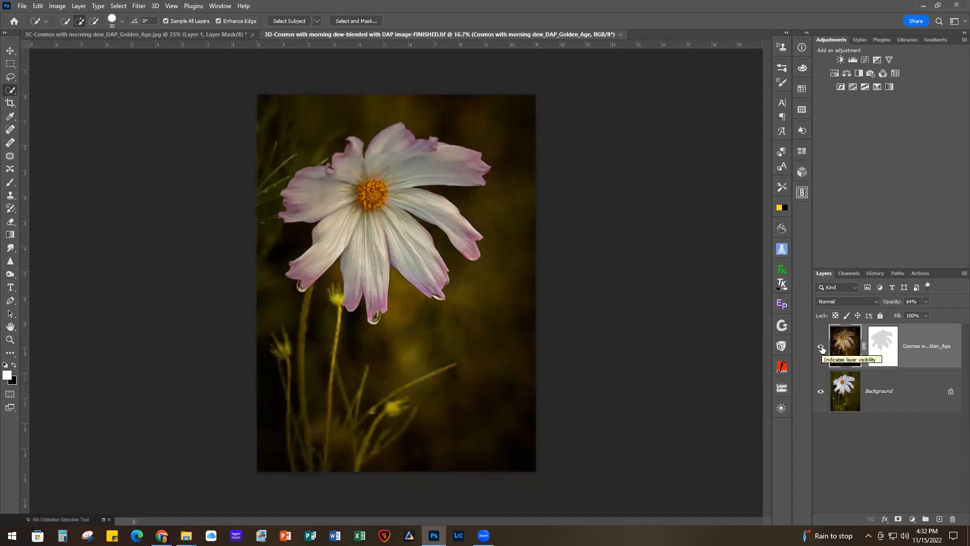
# Step: Compare the finished cosmos blend with its Golden Age layer hidden and shown, and with that layer's mask disabled and enabled
pyautogui.click(821, 347)
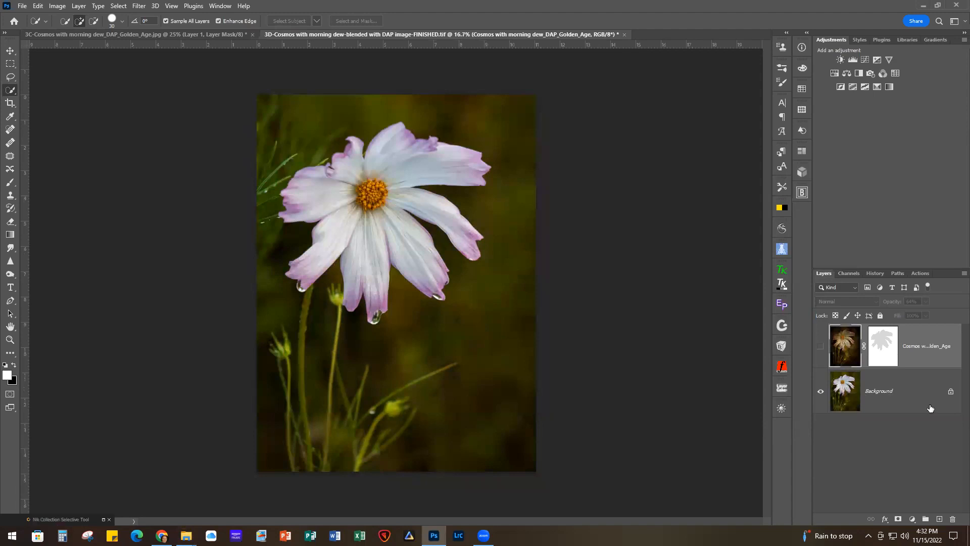
pyautogui.click(822, 347)
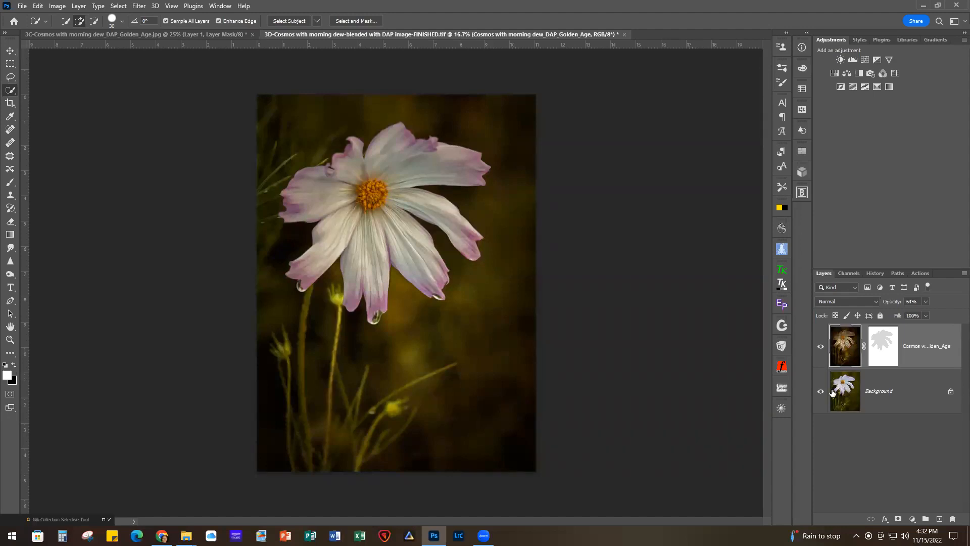
pyautogui.rightClick(886, 348)
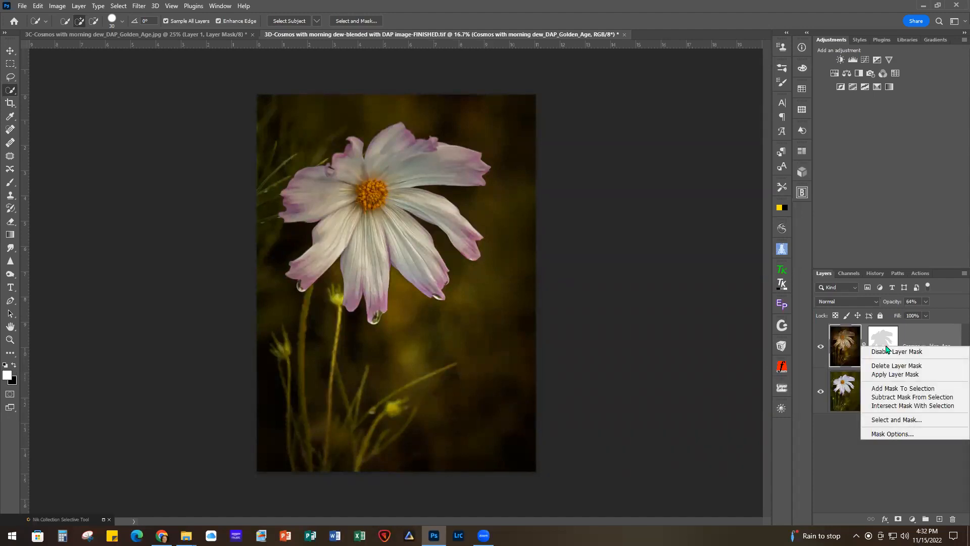
pyautogui.click(888, 353)
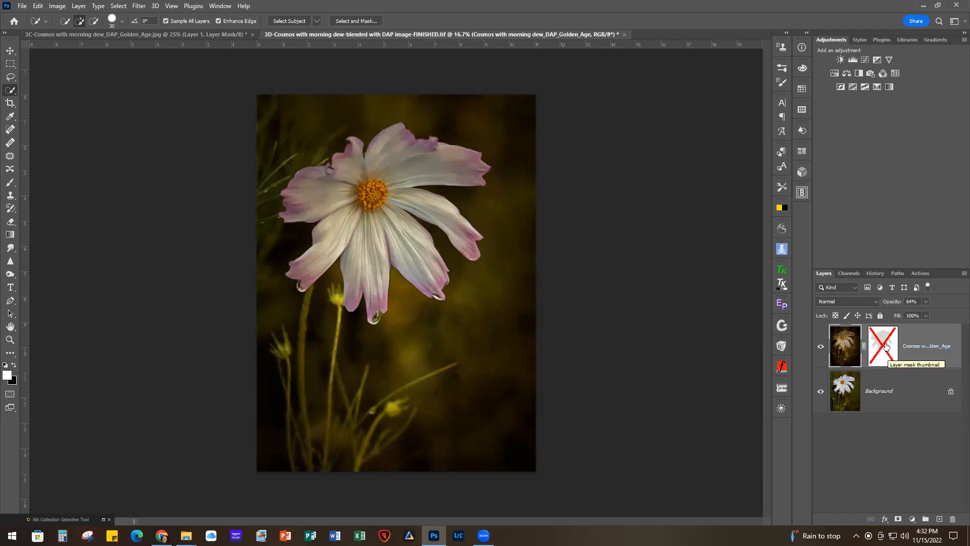
pyautogui.rightClick(887, 346)
pyautogui.click(888, 350)
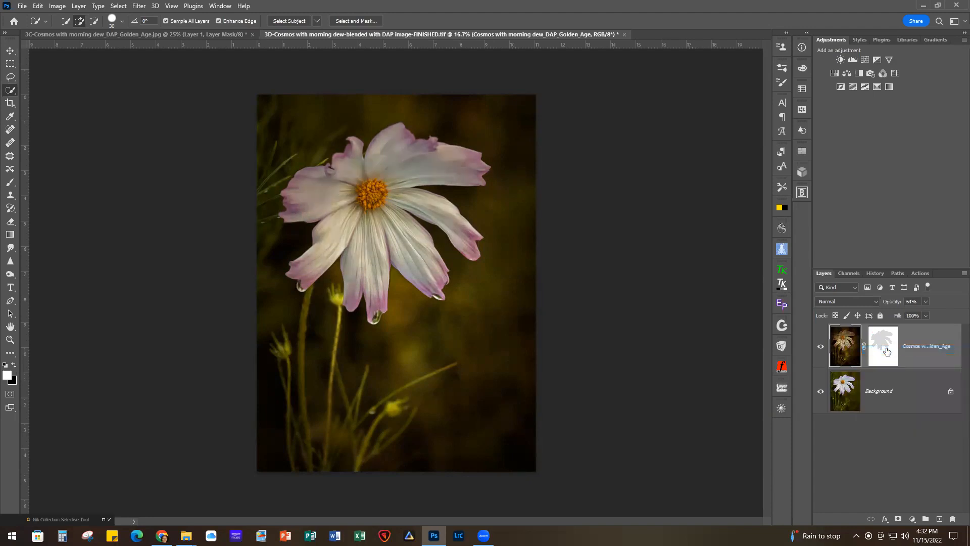
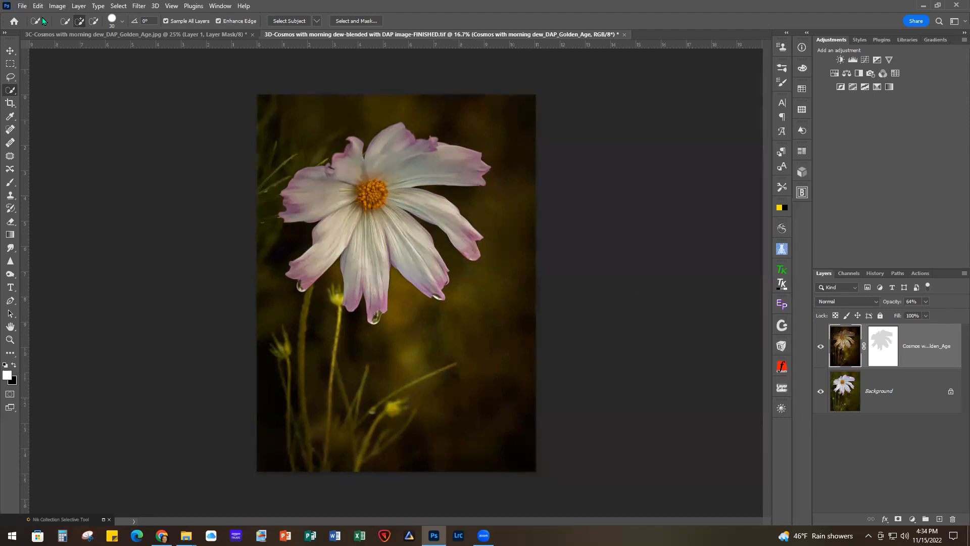
# Step: Close the finished 3D-Cosmos blend and the 3C-Cosmos Golden Age document without saving
pyautogui.click(22, 6)
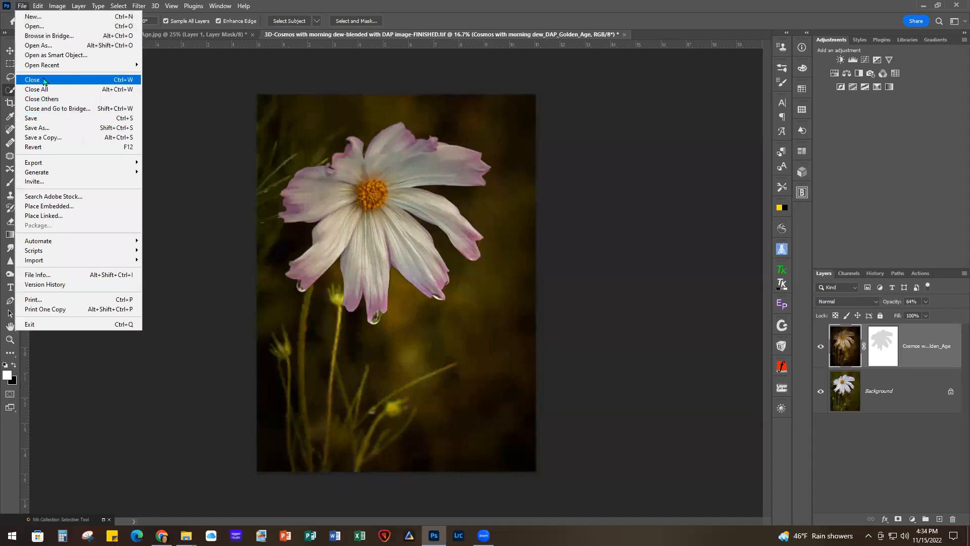
pyautogui.click(44, 81)
pyautogui.click(480, 200)
pyautogui.press('x')
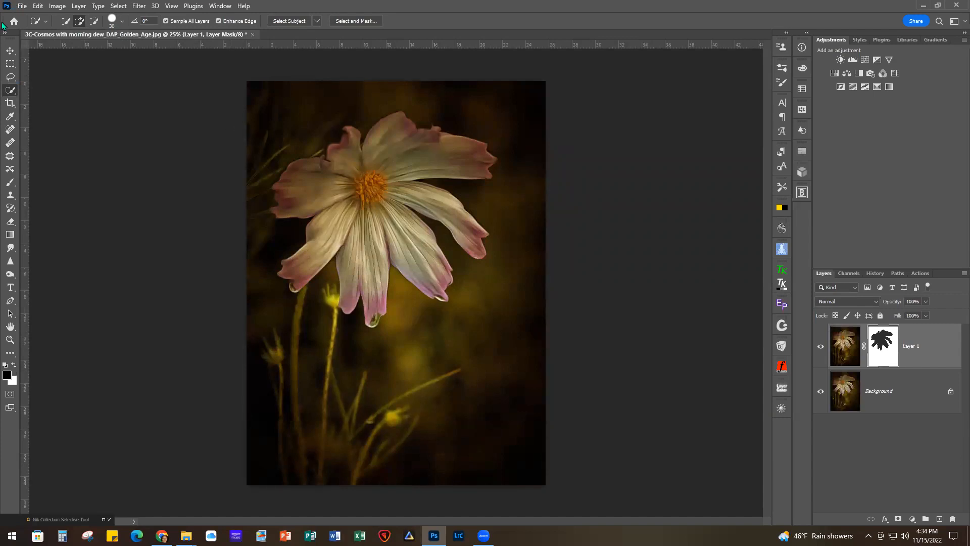
pyautogui.click(19, 6)
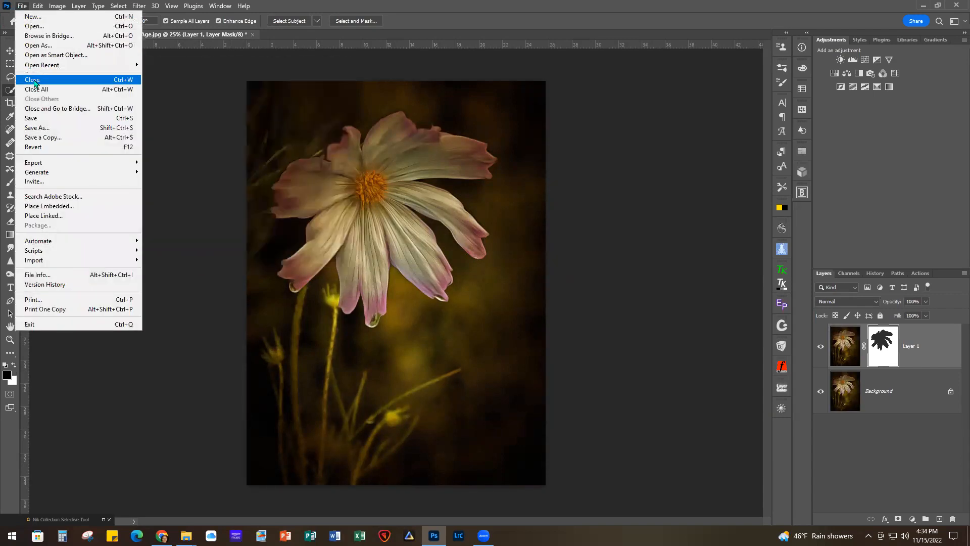
pyautogui.click(43, 80)
pyautogui.click(480, 199)
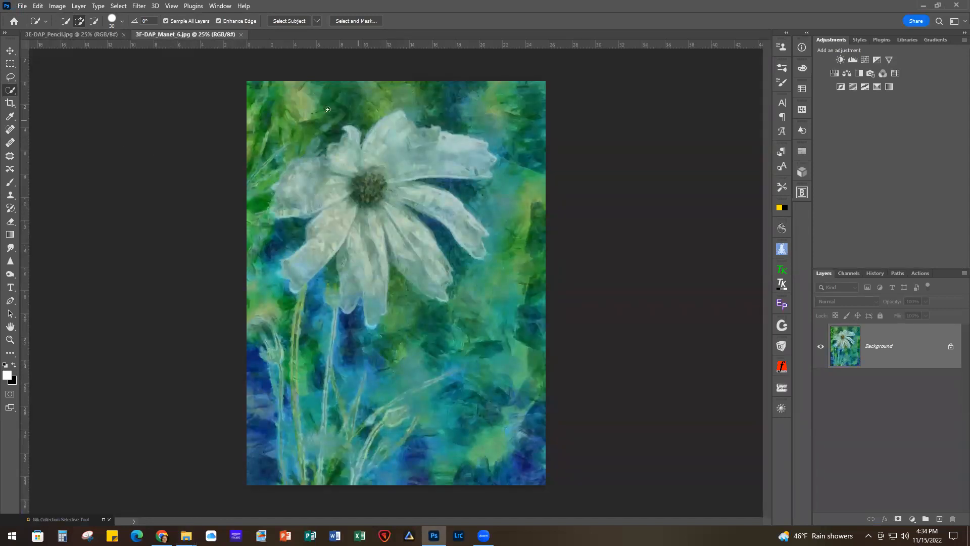
# Step: View the 3E-DAP_Pencil.jpg painting and close both it and 3F-DAP_Manet_6.jpg
pyautogui.click(53, 35)
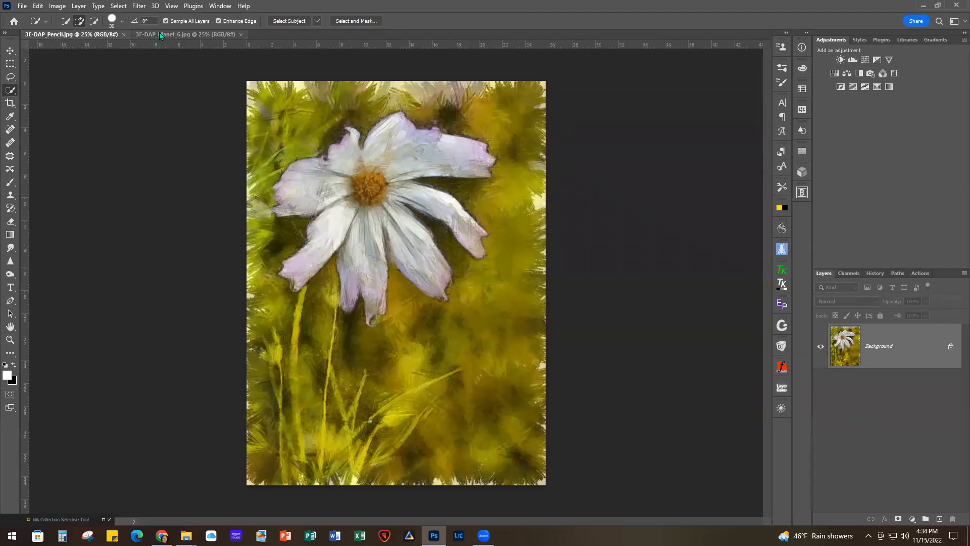
pyautogui.click(123, 34)
pyautogui.click(131, 35)
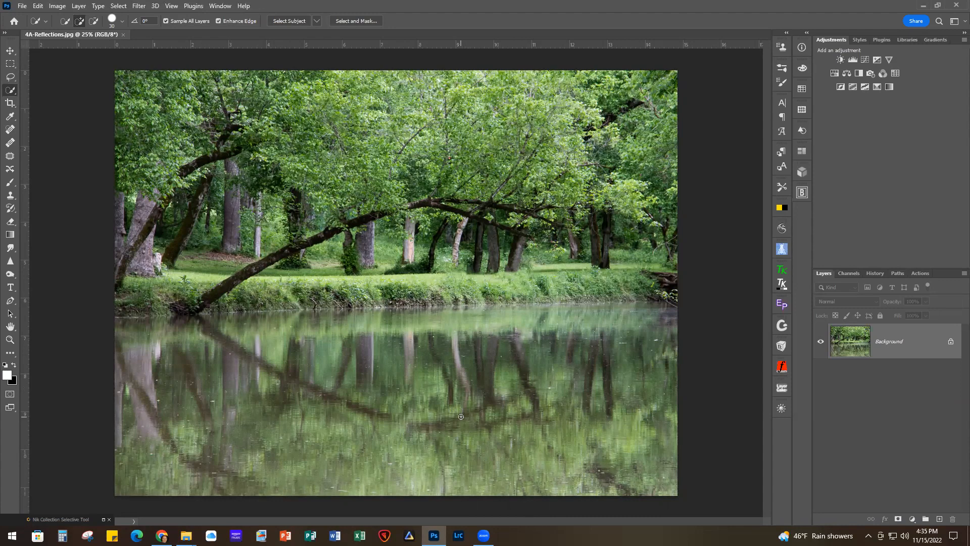
# Step: Duplicate the Background layer of 4A-Reflections.jpg and send the copy to the Luminar Neo plug-in
pyautogui.hotkey('ctrl', 'j')
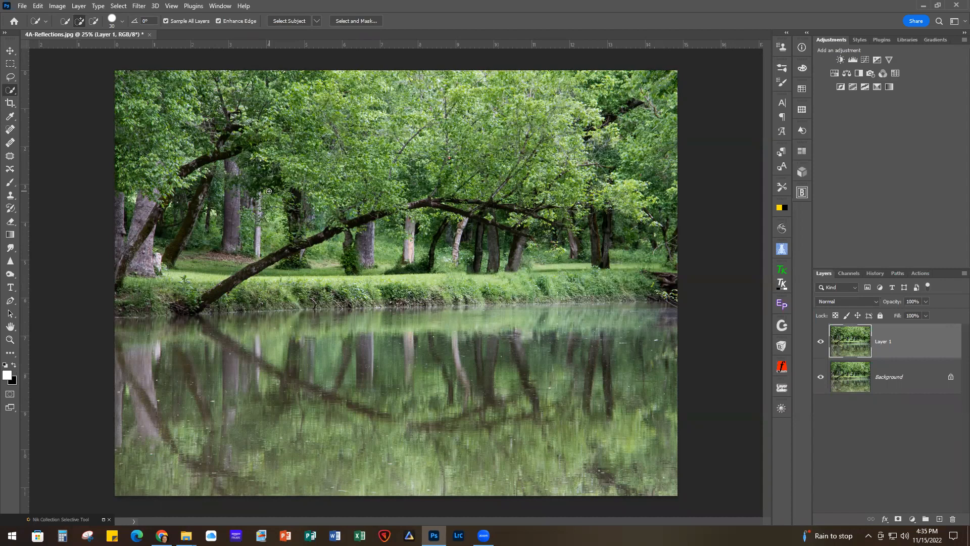
pyautogui.click(141, 6)
pyautogui.moveTo(207, 343)
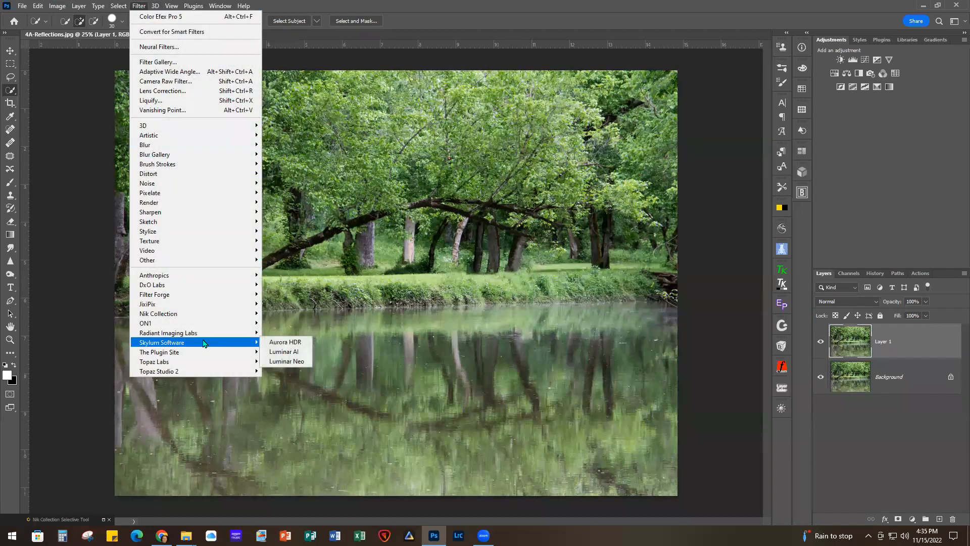
pyautogui.click(287, 362)
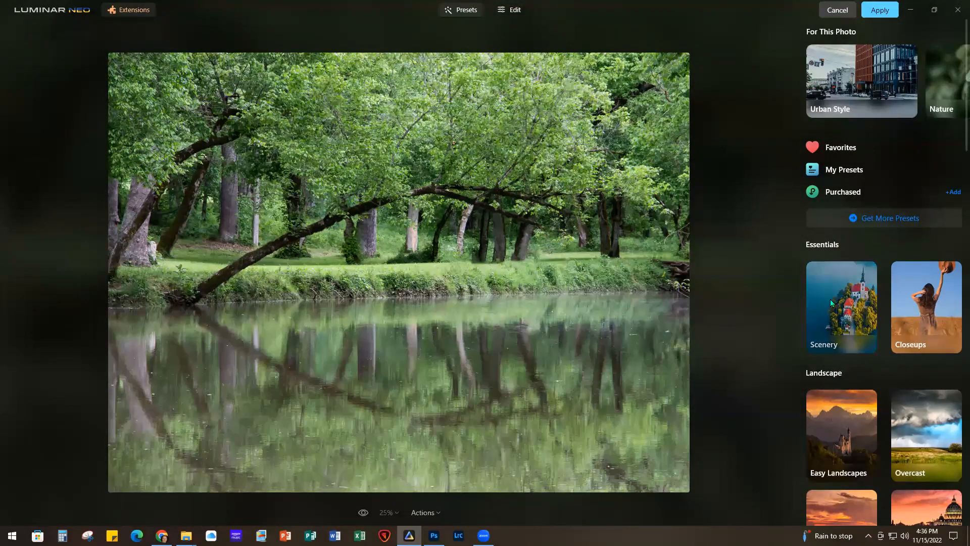
# Step: Apply the Clear & Sharp preset from the Scenery collection and compare the photo before and after
pyautogui.click(845, 306)
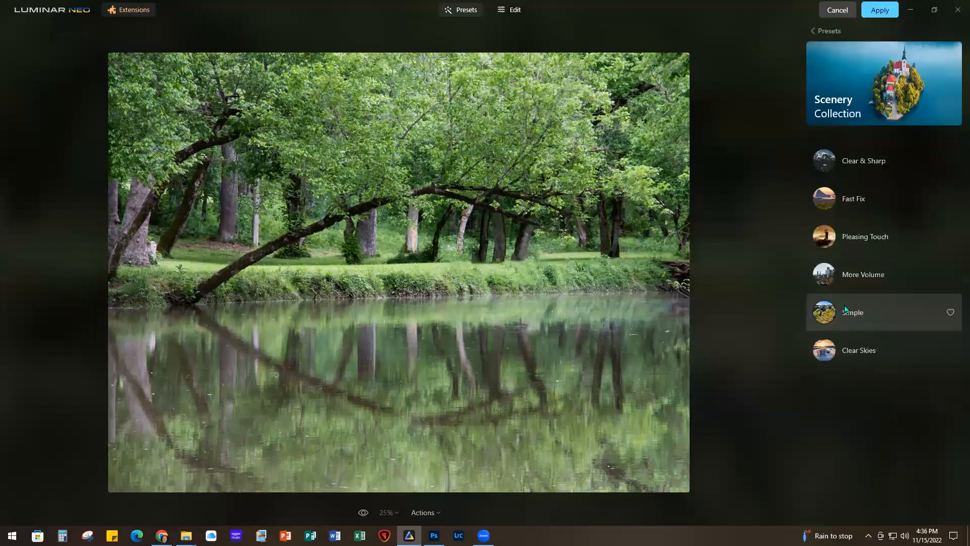
pyautogui.click(858, 160)
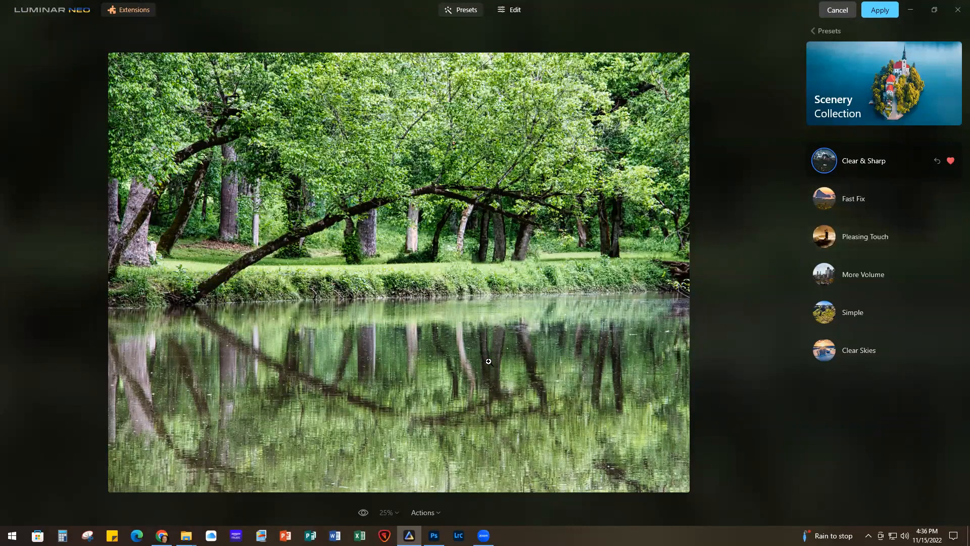
pyautogui.click(363, 513)
# Step: Switch to manual editing and raise the Enhance tool's Accent amount moderately
pyautogui.click(512, 10)
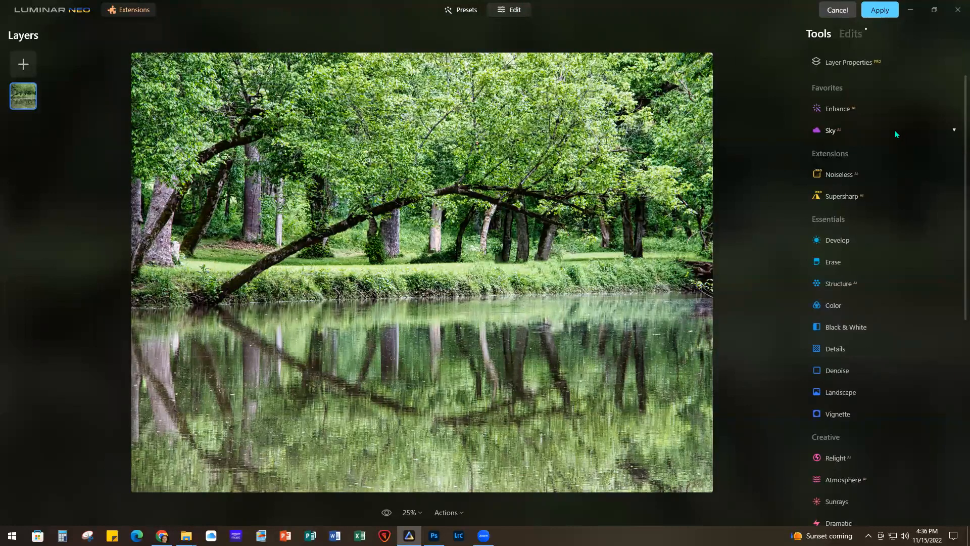
pyautogui.click(834, 109)
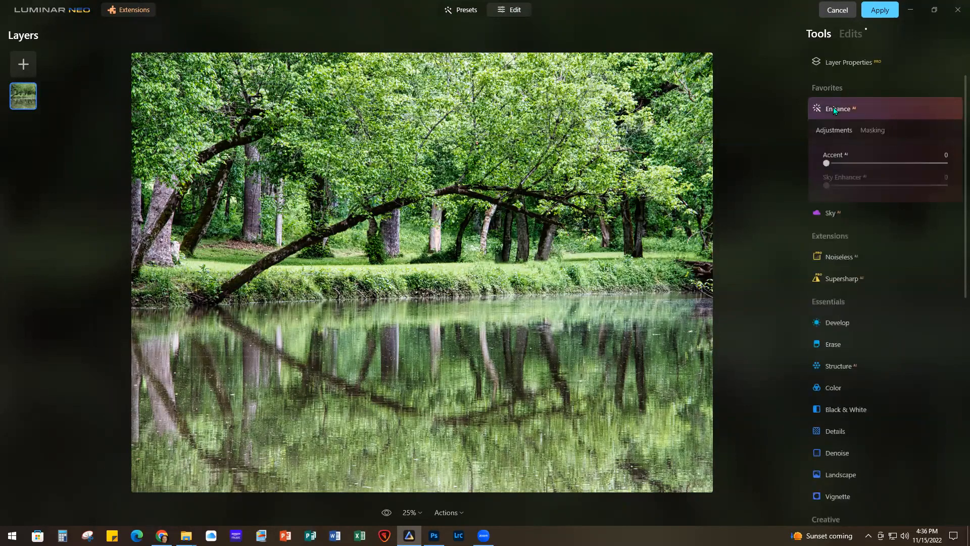
pyautogui.moveTo(827, 165); pyautogui.dragTo(854, 166)
# Step: Set the Develop light adjustments to Exposure -0.51, Smart Contrast 7 and Shadows 79
pyautogui.click(843, 322)
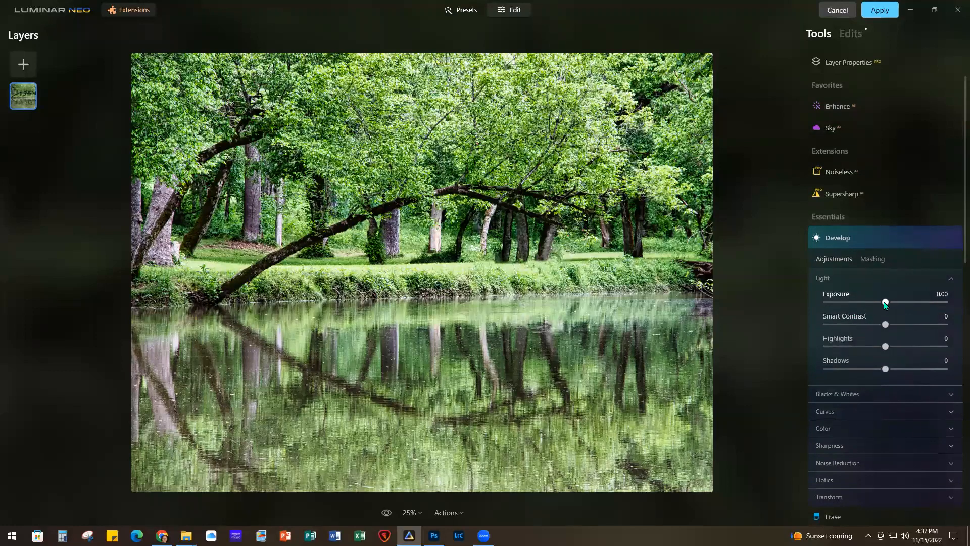
pyautogui.moveTo(885, 303); pyautogui.dragTo(891, 327)
pyautogui.click(888, 325)
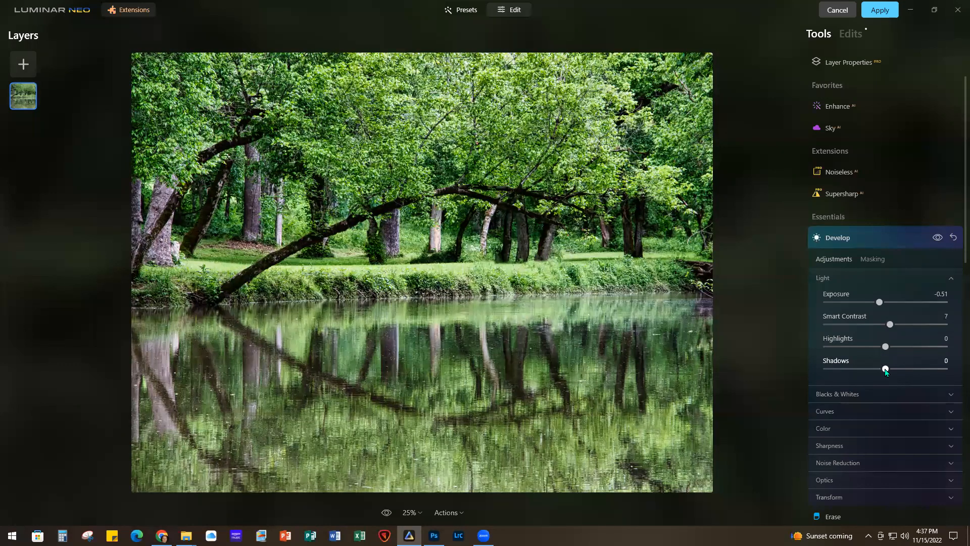
pyautogui.moveTo(886, 369); pyautogui.dragTo(933, 372)
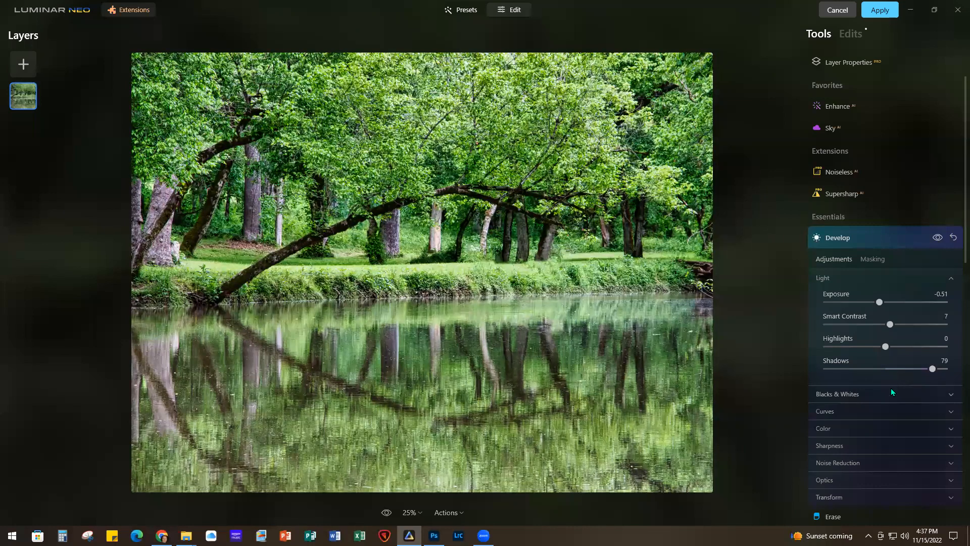
# Step: Slightly raise the fine detail in Details and set the Landscape tool's Foliage Enhancer to 3
pyautogui.scroll(-8, 890, 392)
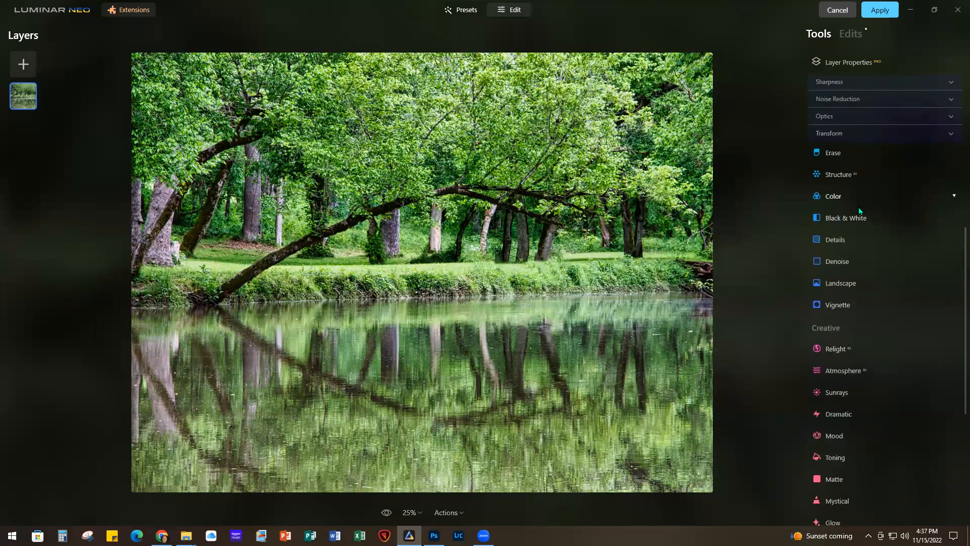
pyautogui.click(847, 239)
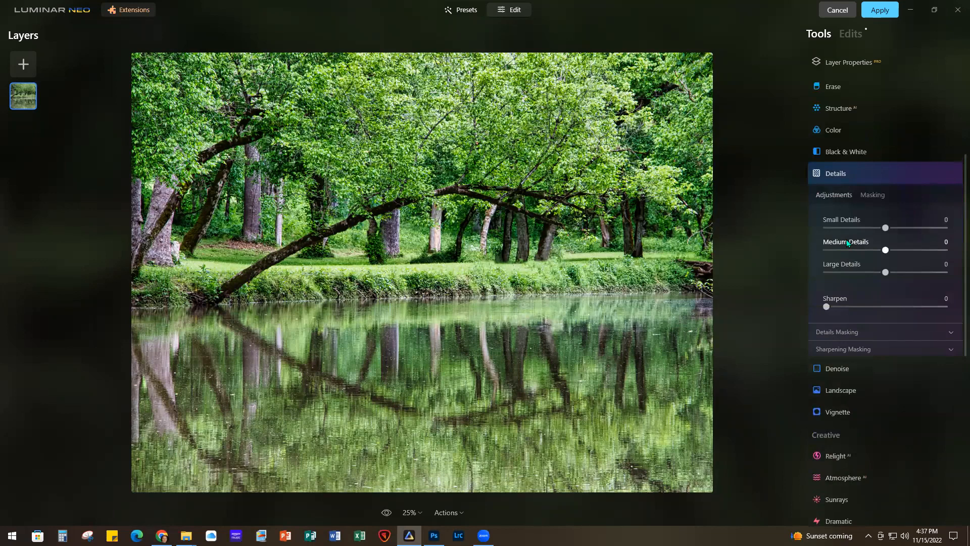
pyautogui.moveTo(886, 228); pyautogui.dragTo(890, 253)
pyautogui.click(872, 390)
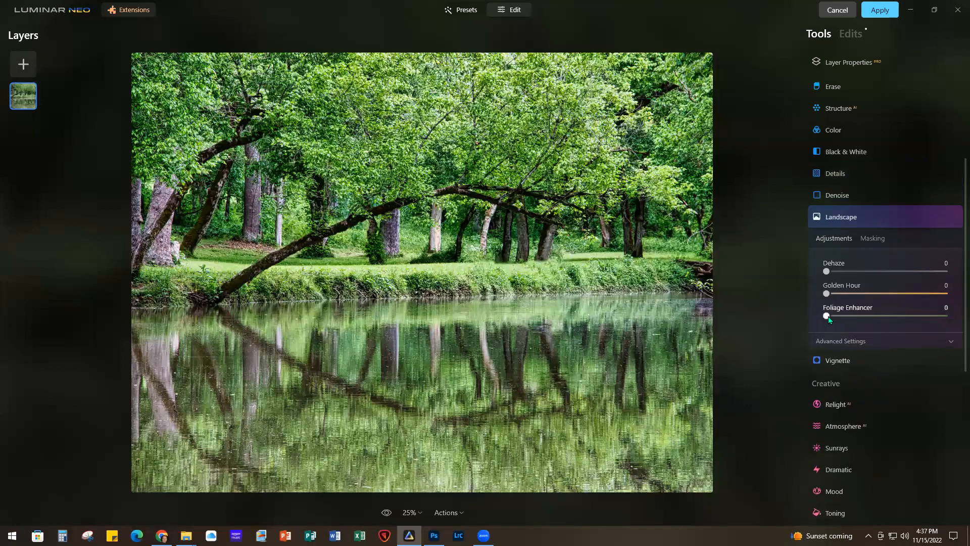
pyautogui.moveTo(829, 317); pyautogui.dragTo(833, 318)
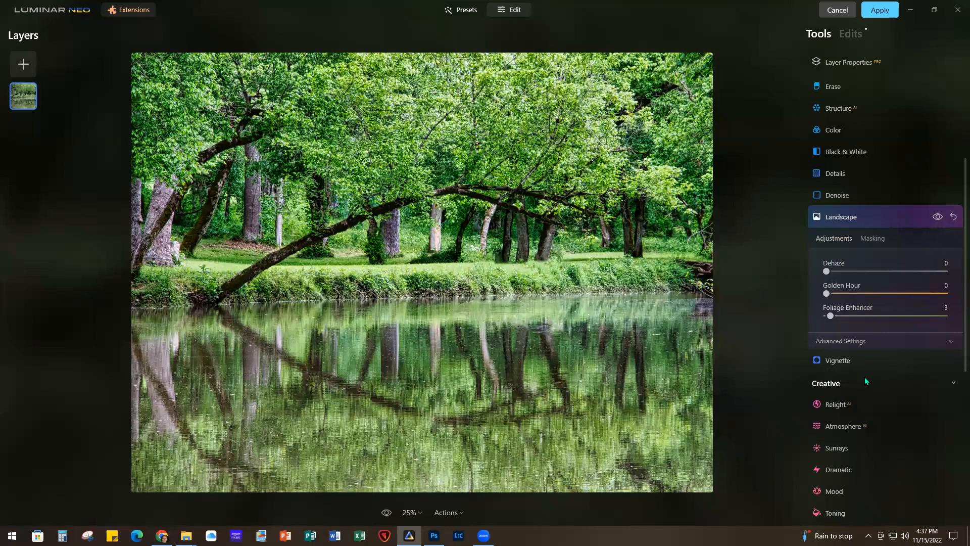
# Step: Add a Soft Focus glow with an amount of 41 and set the Mystical amount to 19
pyautogui.scroll(-4, 865, 377)
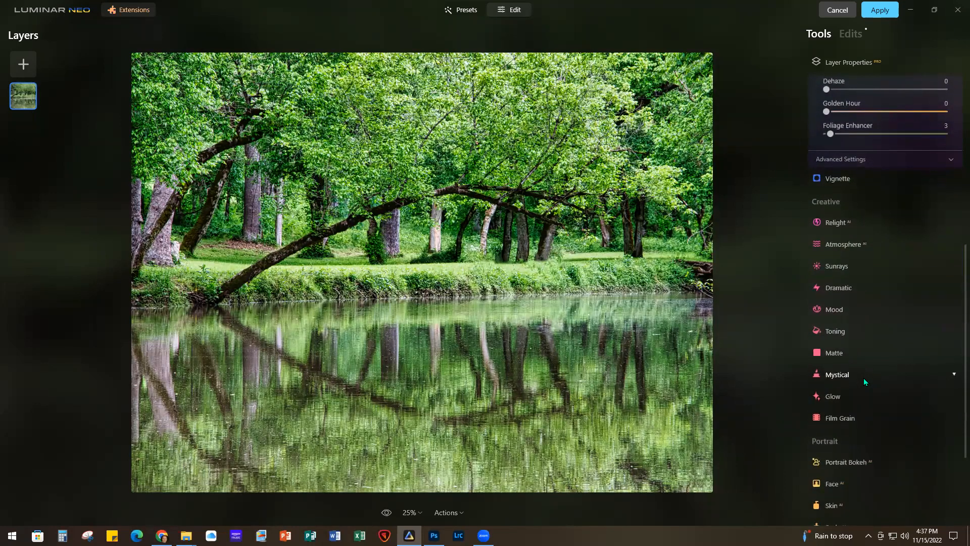
pyautogui.click(847, 396)
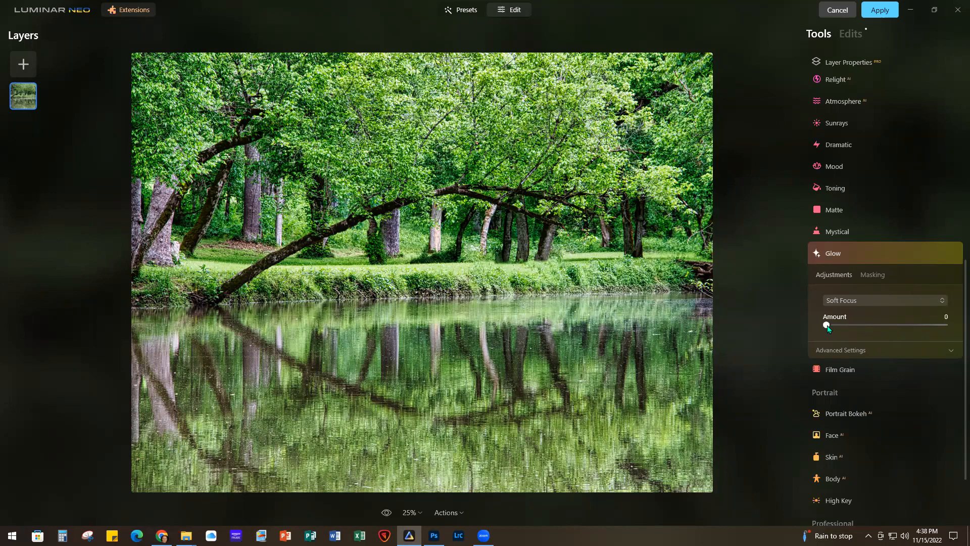
pyautogui.moveTo(834, 327); pyautogui.dragTo(878, 328)
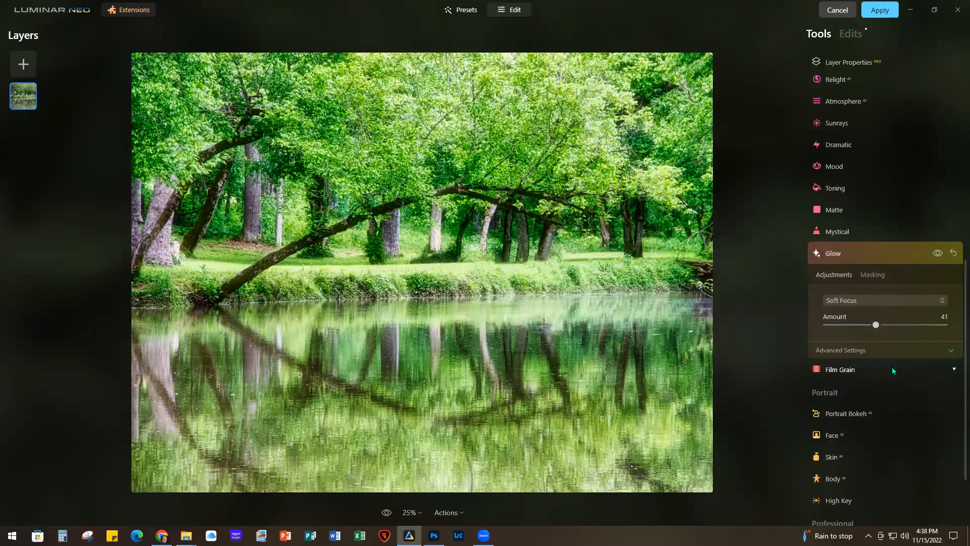
pyautogui.click(842, 231)
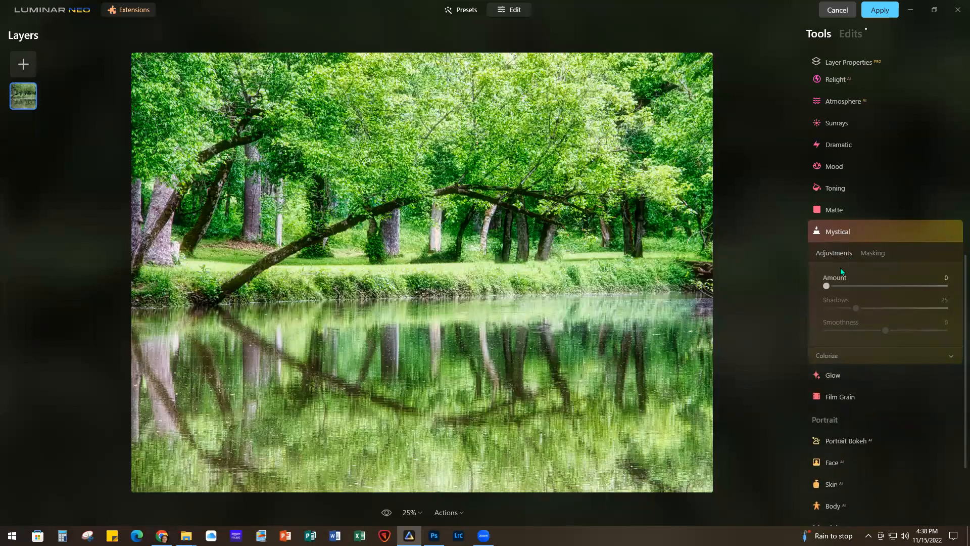
pyautogui.moveTo(830, 286); pyautogui.dragTo(852, 286)
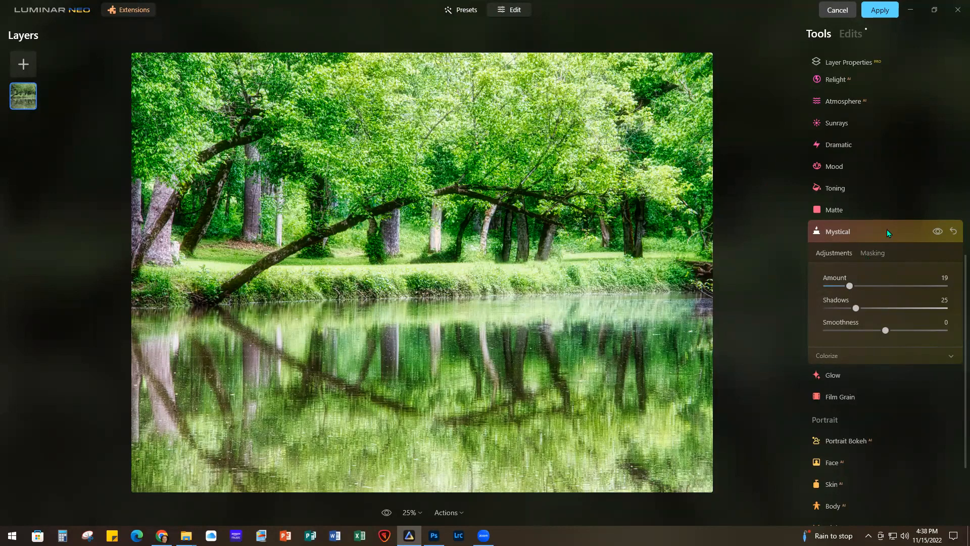
# Step: Revisit the photo's applied edits and lower the Landscape tool's Foliage Enhancer to its minimum
pyautogui.click(850, 373)
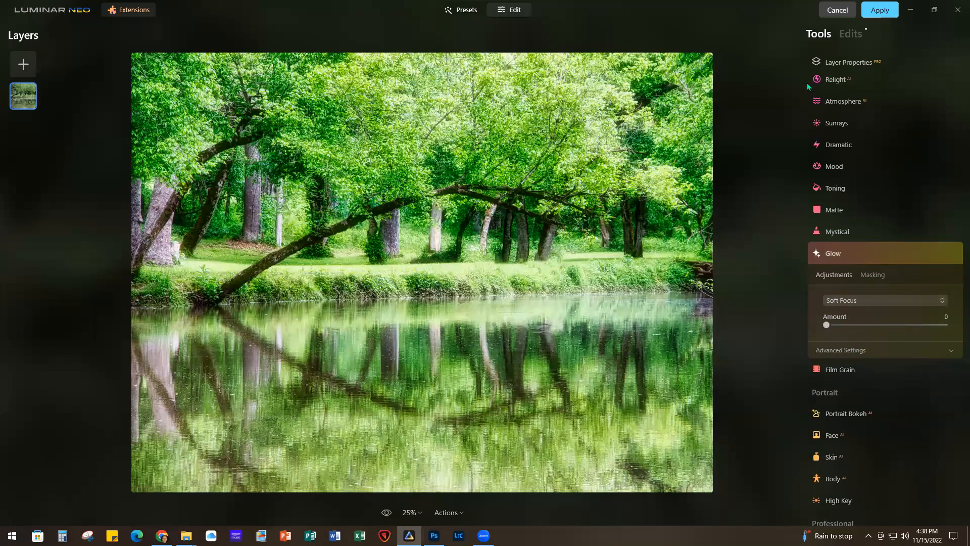
pyautogui.click(856, 33)
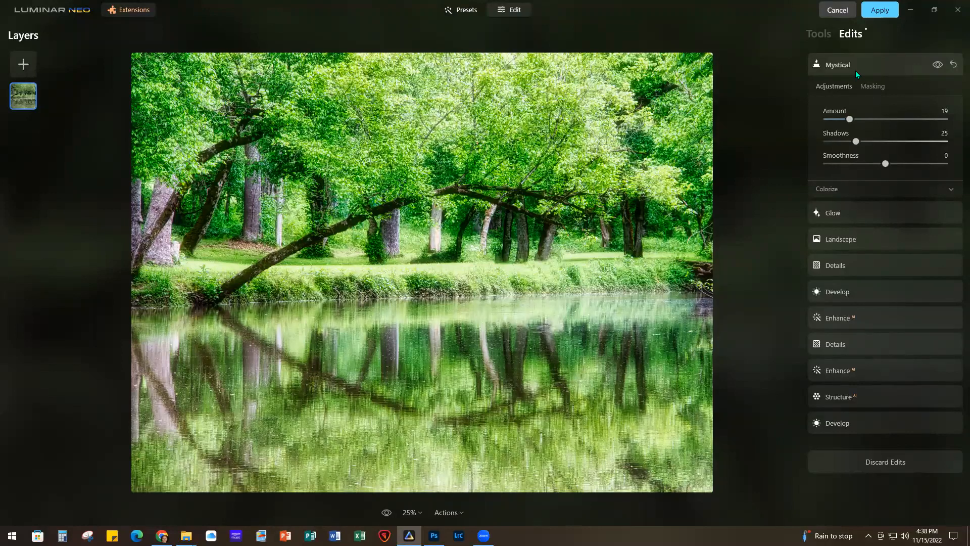
pyautogui.click(848, 240)
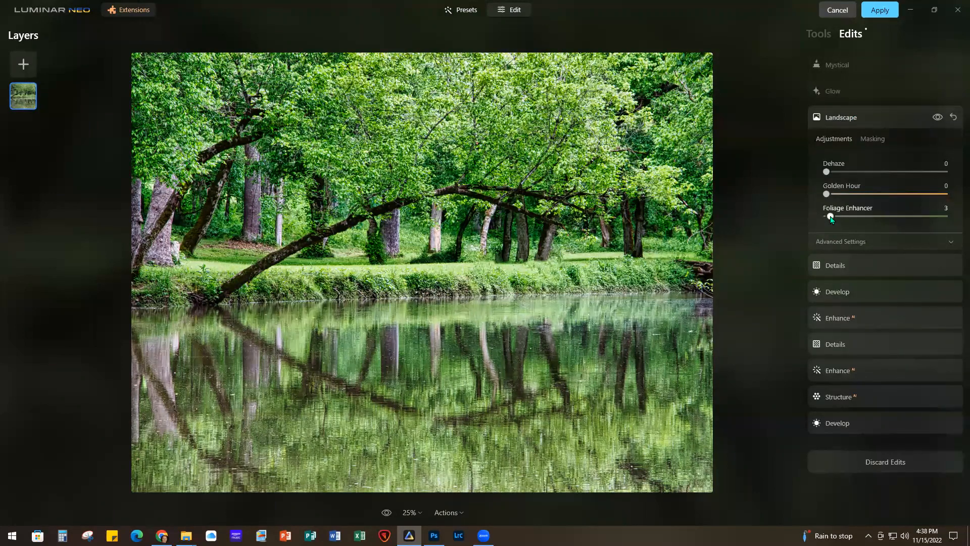
pyautogui.moveTo(831, 218); pyautogui.dragTo(820, 218)
# Step: Set the Accent of the earlier Enhance edit to 16 and the Soft Focus glow amount to 46
pyautogui.click(869, 372)
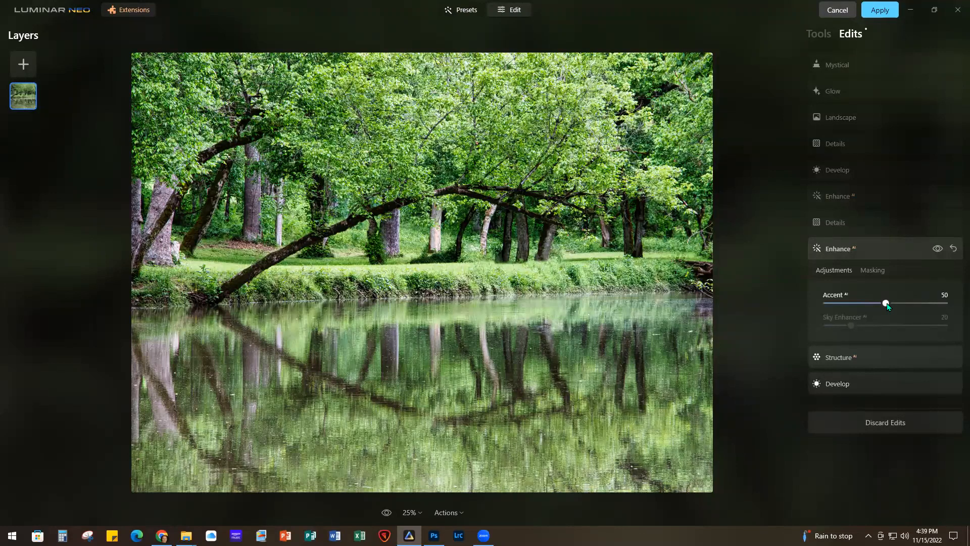
pyautogui.moveTo(888, 306); pyautogui.dragTo(848, 308)
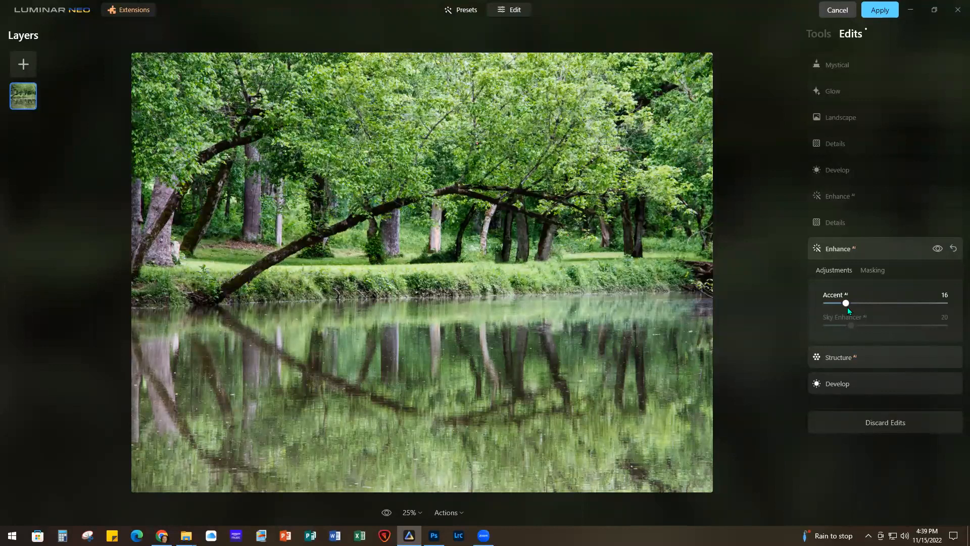
pyautogui.click(863, 91)
pyautogui.moveTo(879, 165); pyautogui.dragTo(881, 164)
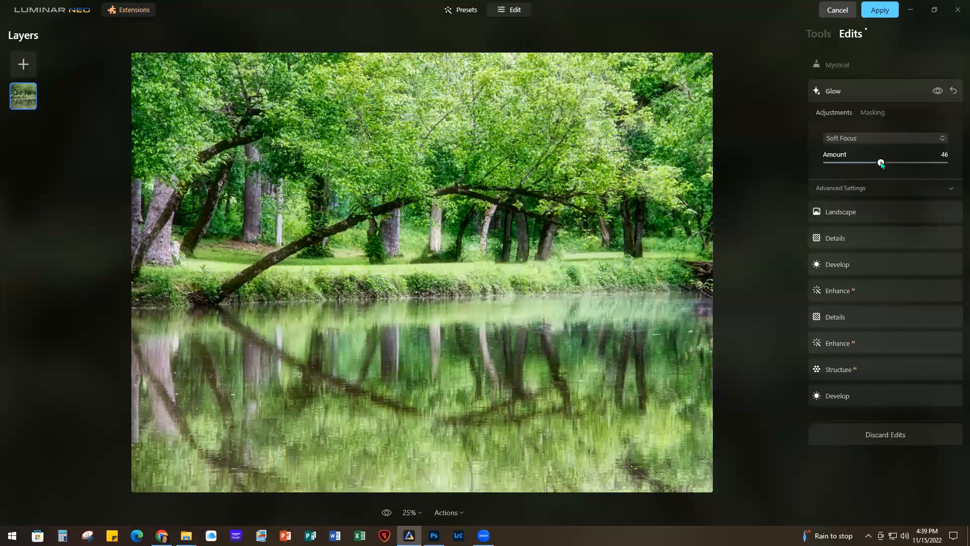
# Step: Relight the river scene with Brightness Near 2, Brightness Far -47 and Depth 86
pyautogui.click(816, 38)
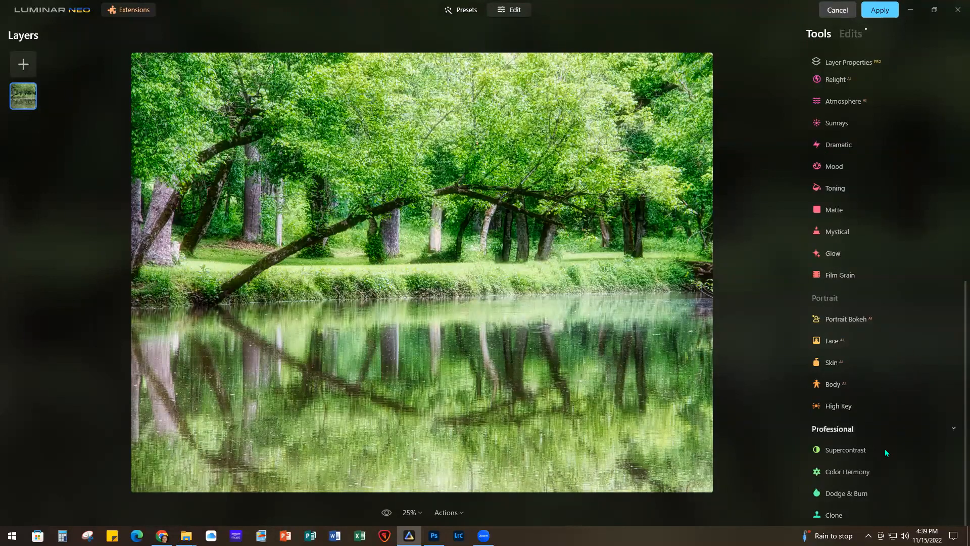
pyautogui.scroll(4, 917, 428)
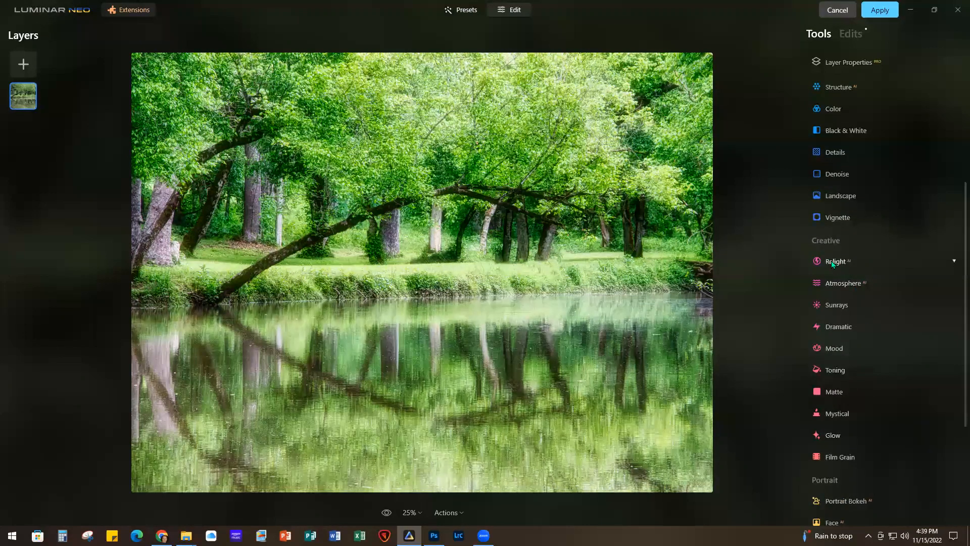
pyautogui.click(834, 262)
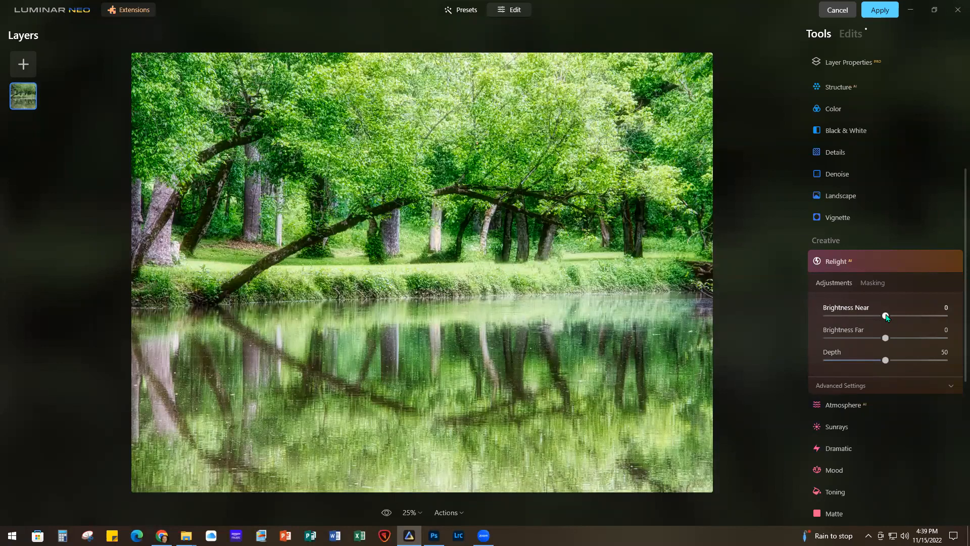
pyautogui.moveTo(888, 317); pyautogui.dragTo(889, 318)
pyautogui.moveTo(886, 338); pyautogui.dragTo(858, 341)
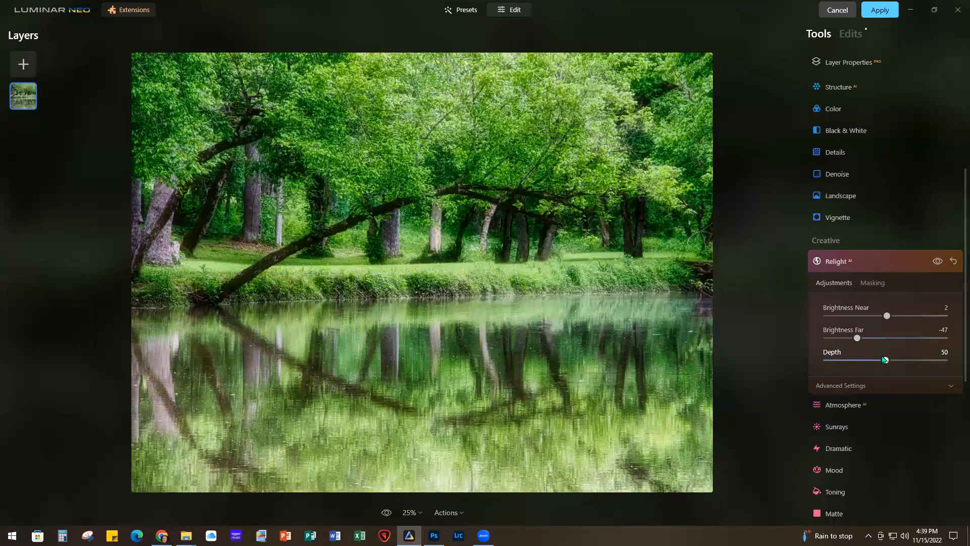
pyautogui.moveTo(884, 361); pyautogui.dragTo(928, 361)
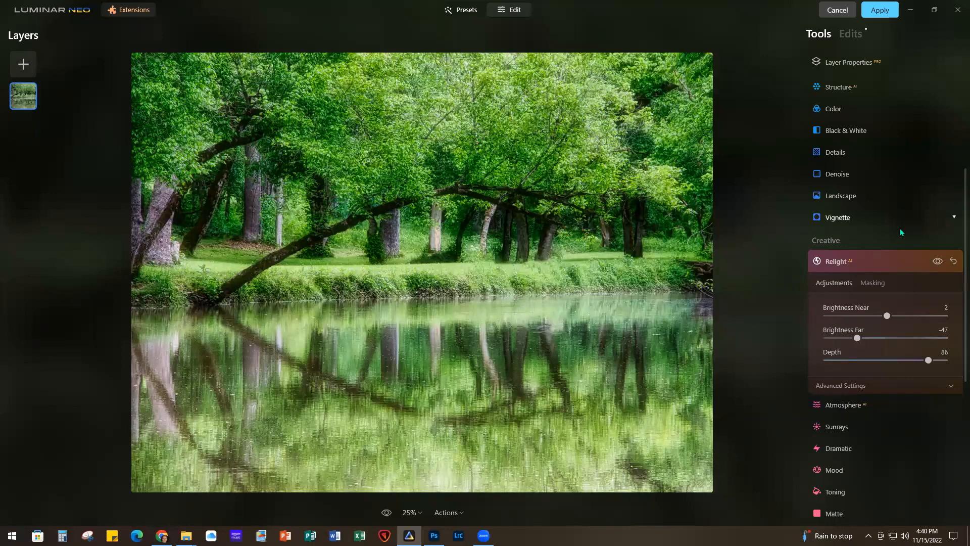
# Step: Add the Rosa LUT with the Mood tool and apply all edits to return to Photoshop
pyautogui.scroll(-3, 899, 228)
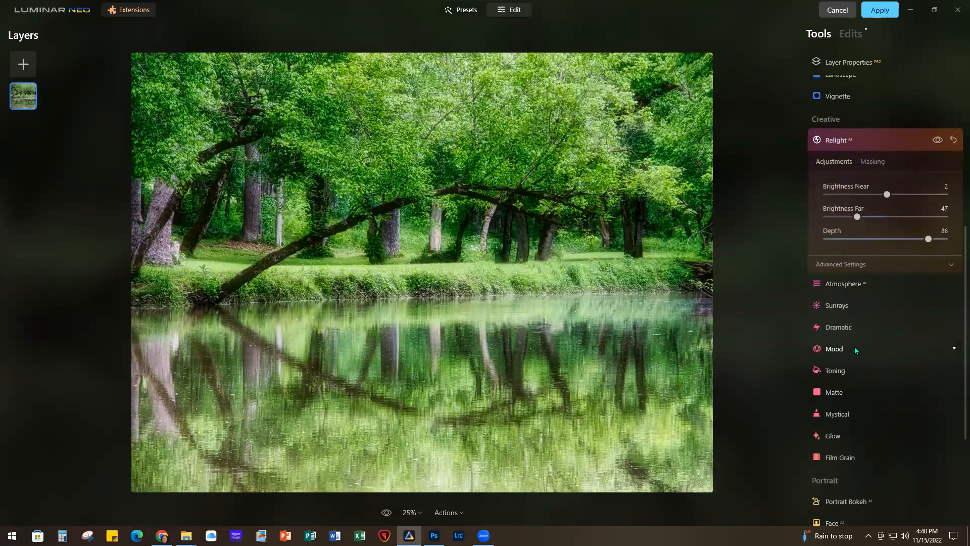
pyautogui.click(854, 348)
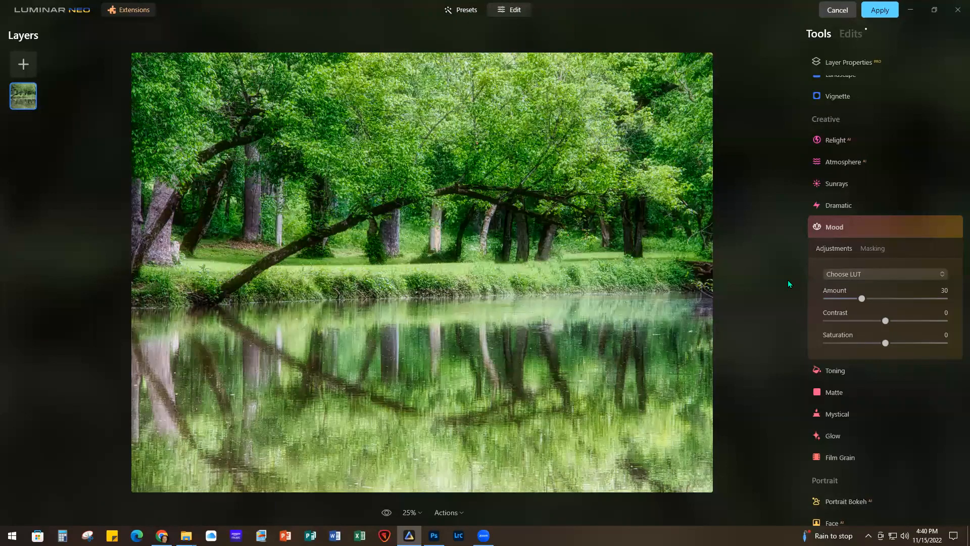
pyautogui.click(871, 273)
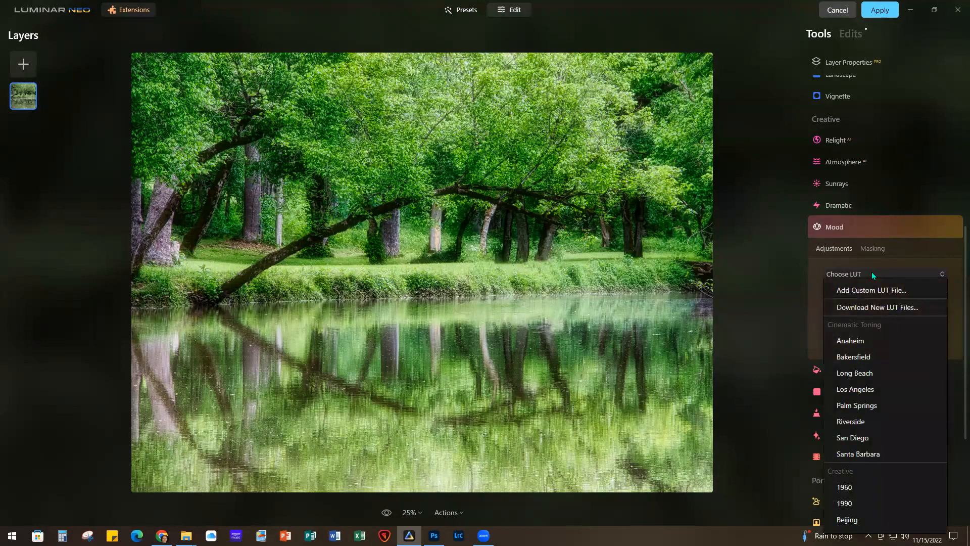
pyautogui.scroll(-12, 884, 371)
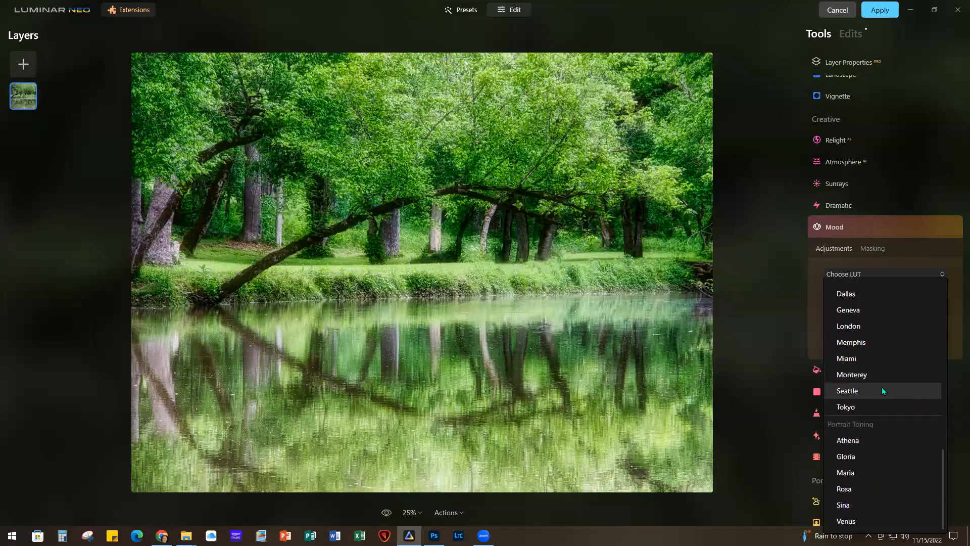
pyautogui.click(855, 489)
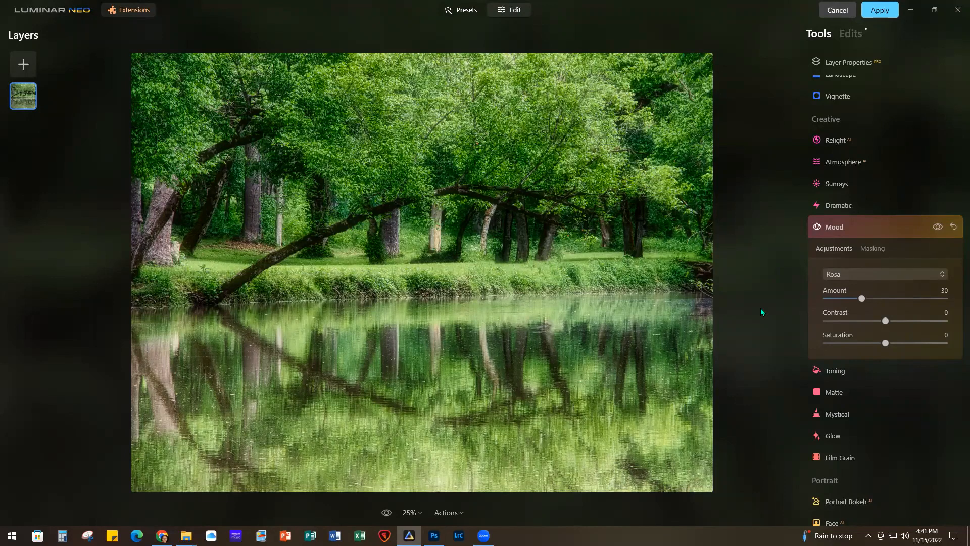
pyautogui.click(880, 10)
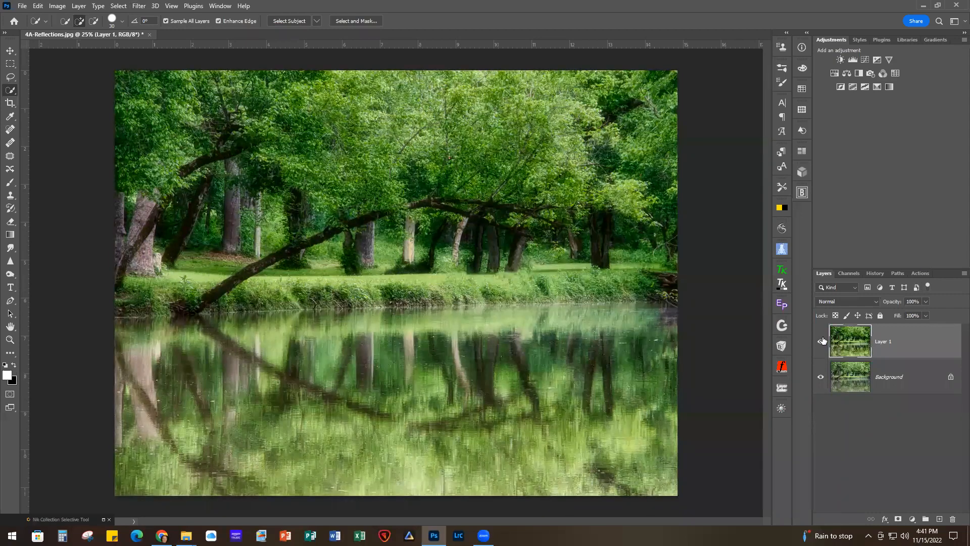
# Step: Compare the edited river layer with the original, and close 4A-Reflections.jpg without saving
pyautogui.click(819, 344)
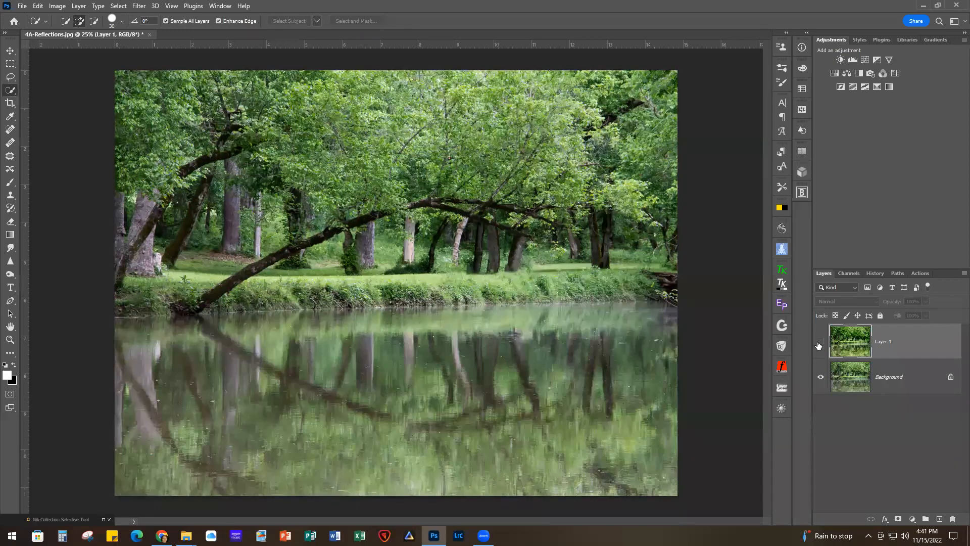
pyautogui.click(821, 344)
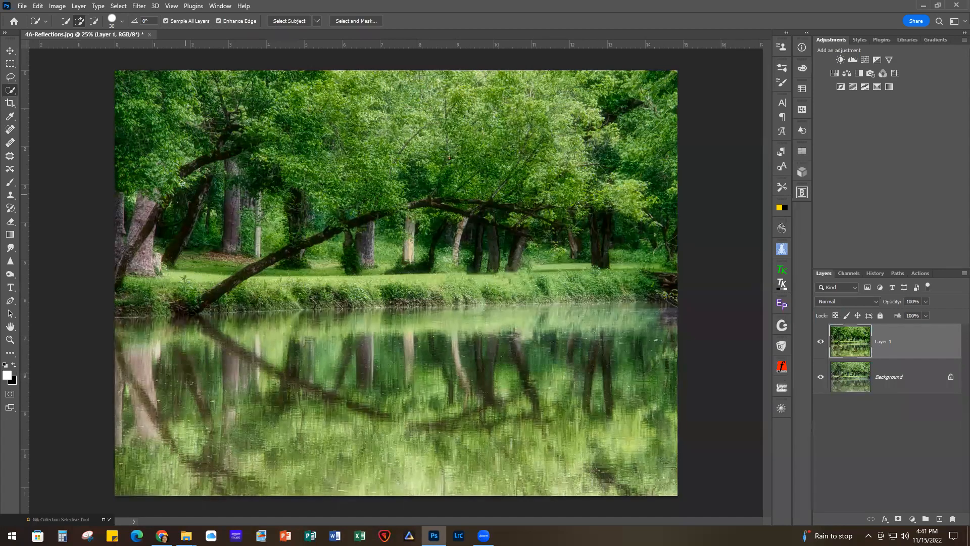
pyautogui.click(20, 6)
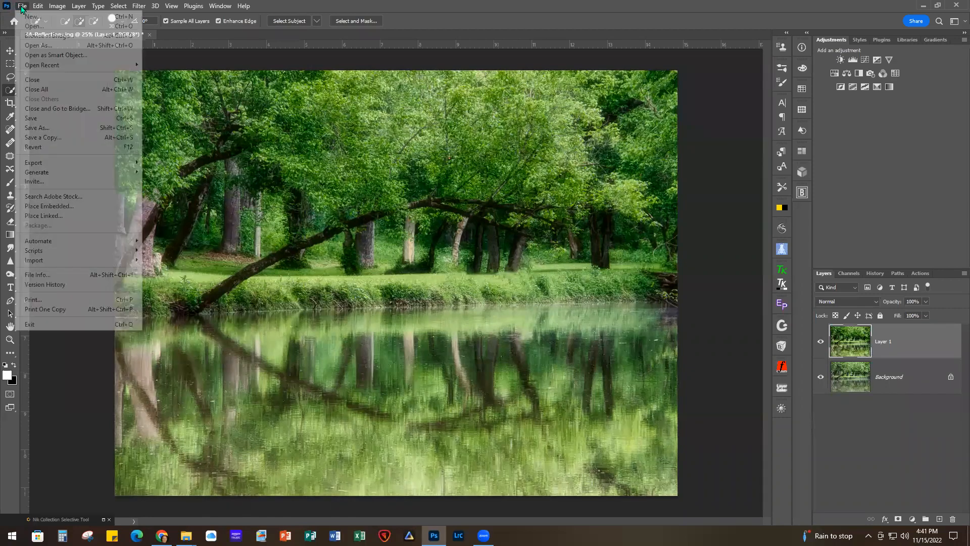
pyautogui.click(29, 80)
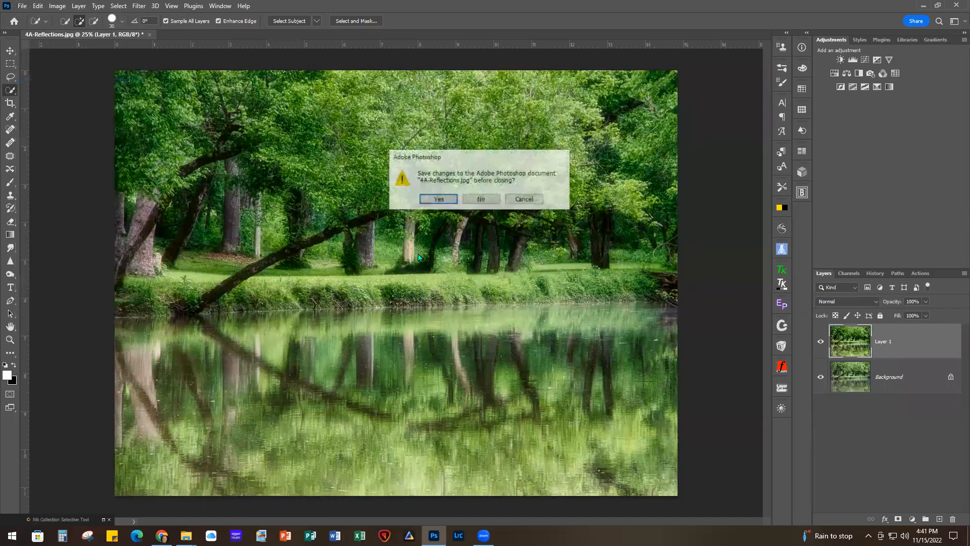
pyautogui.click(482, 201)
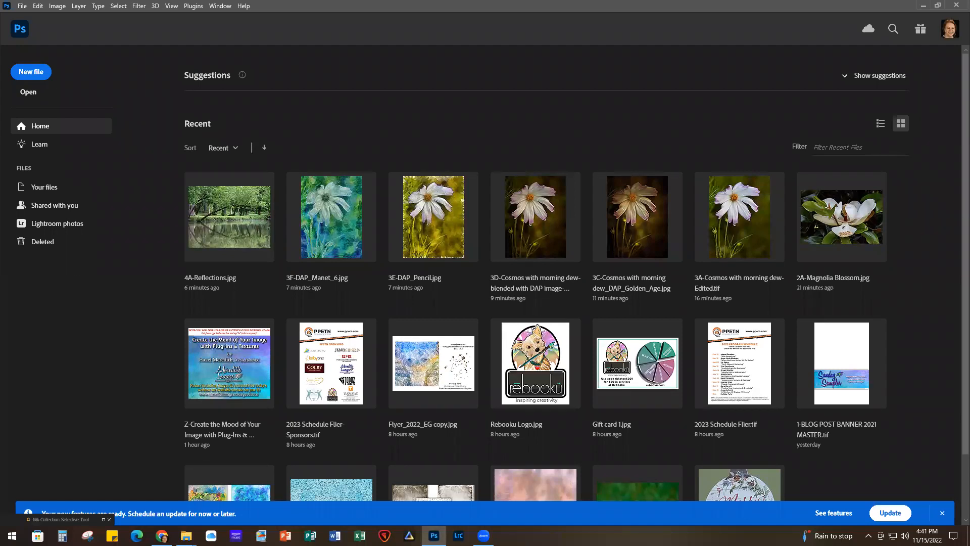
# Step: Open 5A-Stormy Barn.jpg from File Explorer and start Sky Replacement on it
pyautogui.click(187, 535)
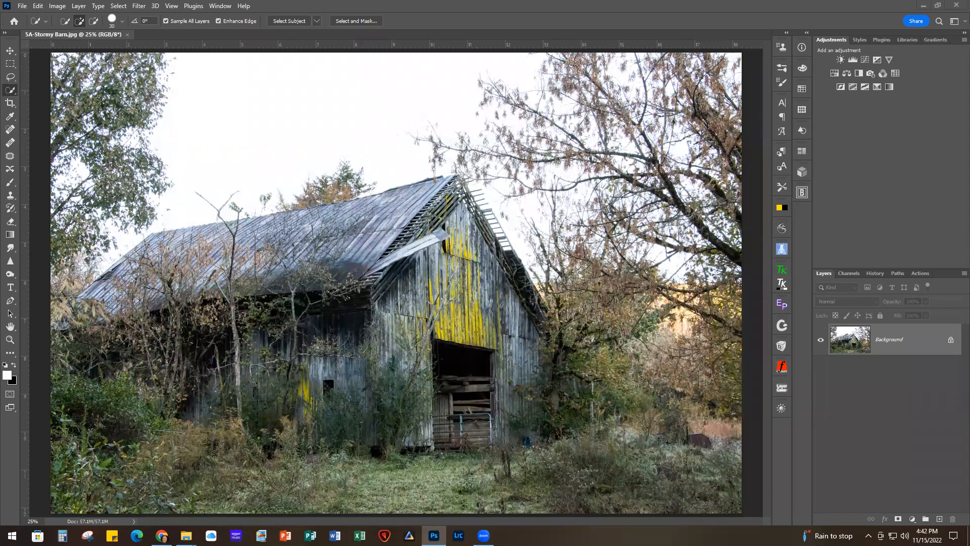
pyautogui.scroll(-1, 595, 351)
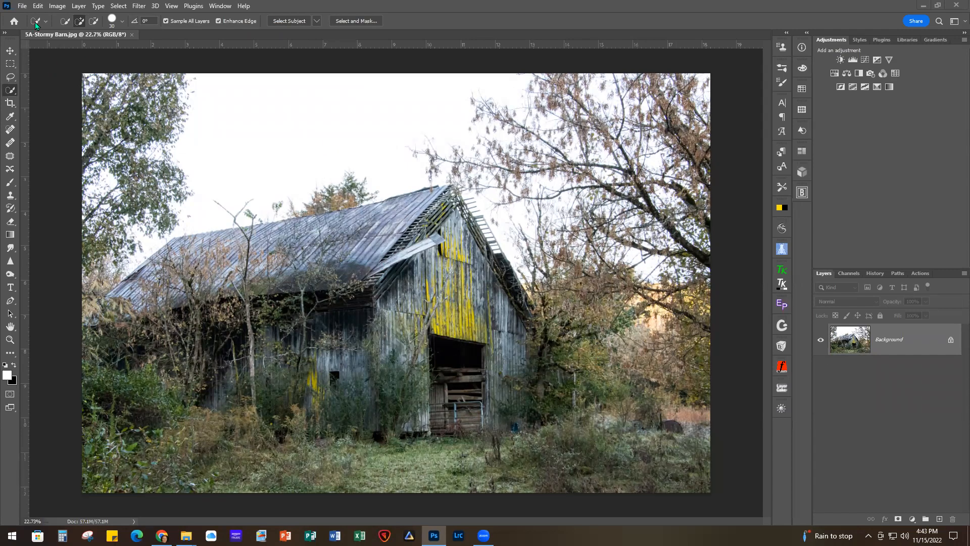
pyautogui.click(38, 6)
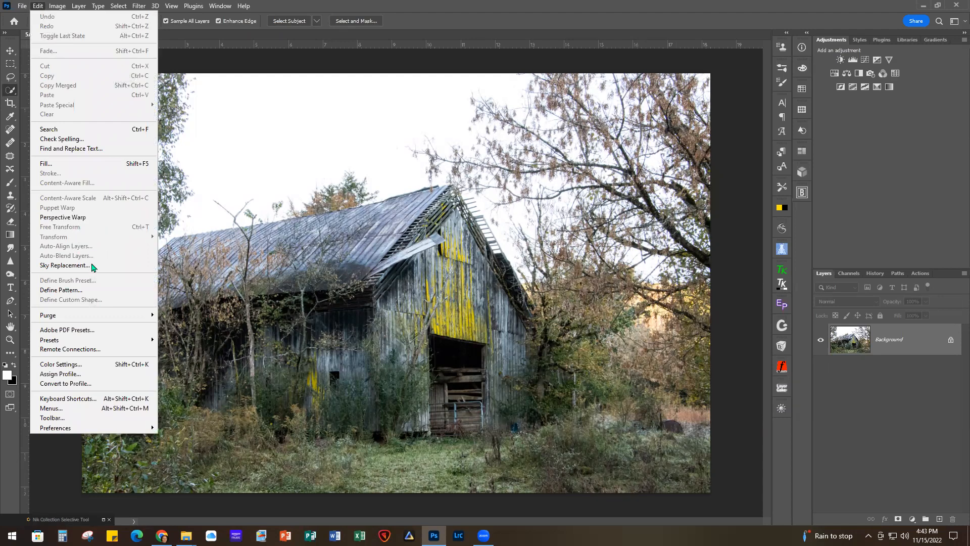
pyautogui.click(81, 267)
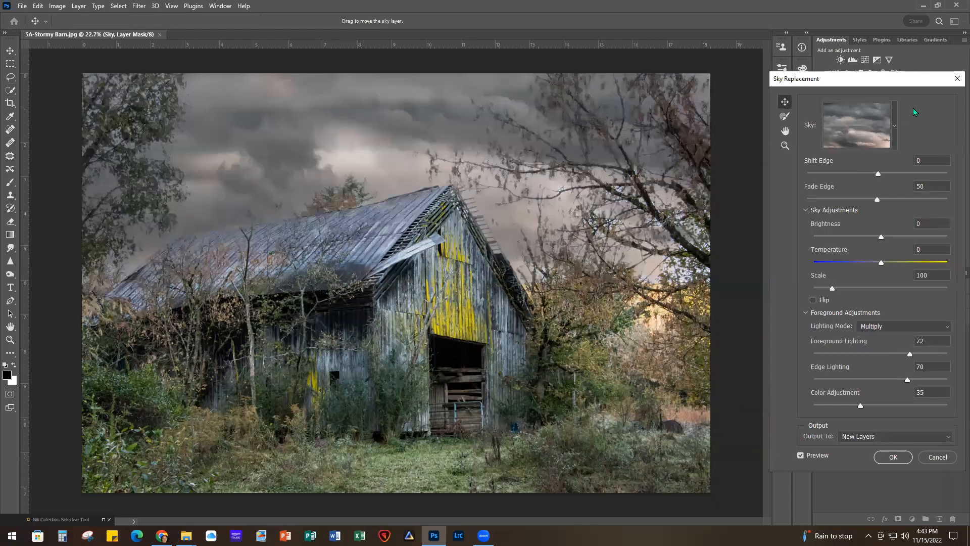
# Step: Choose the dark storm-cloud sky with low black hills from the Stormy Skies 1 group in My skies, comparing it with the other skies
pyautogui.click(894, 126)
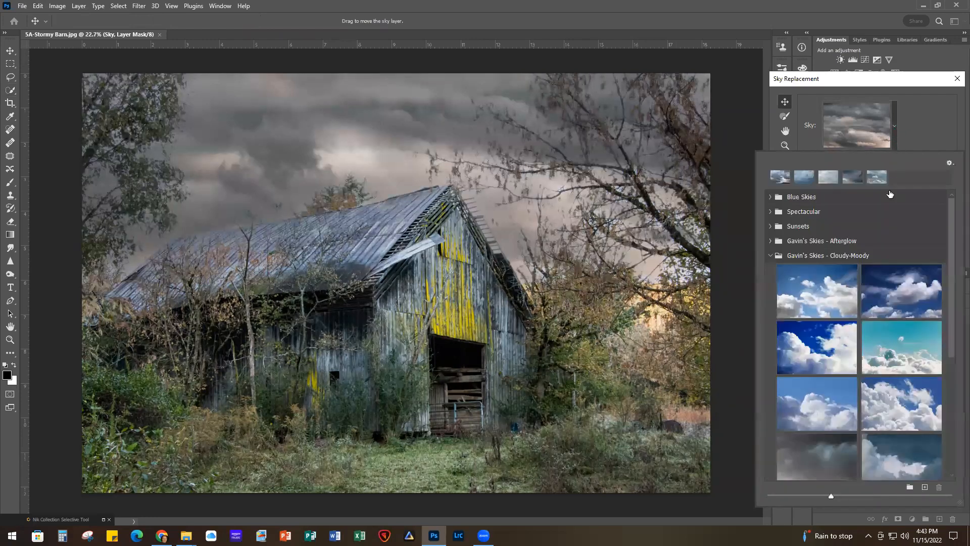
pyautogui.click(772, 257)
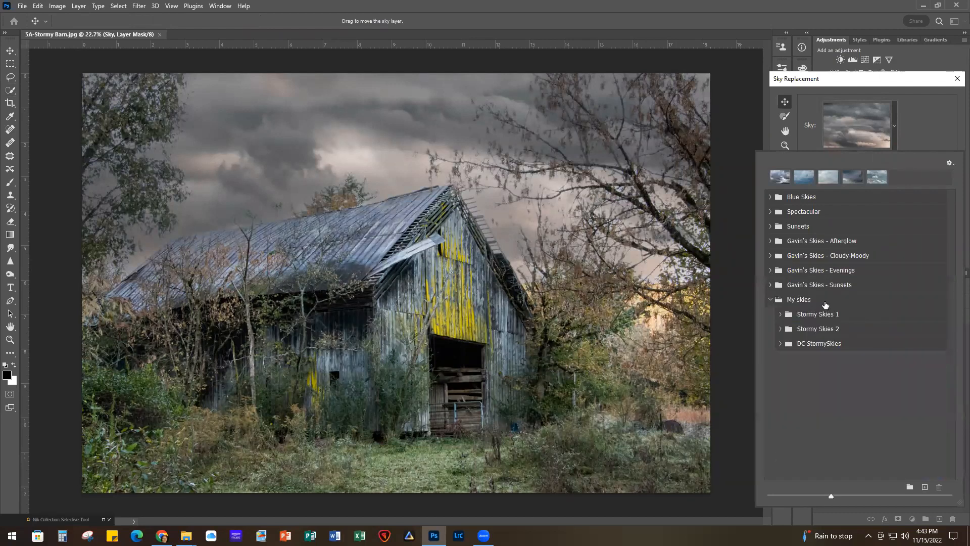
pyautogui.click(781, 315)
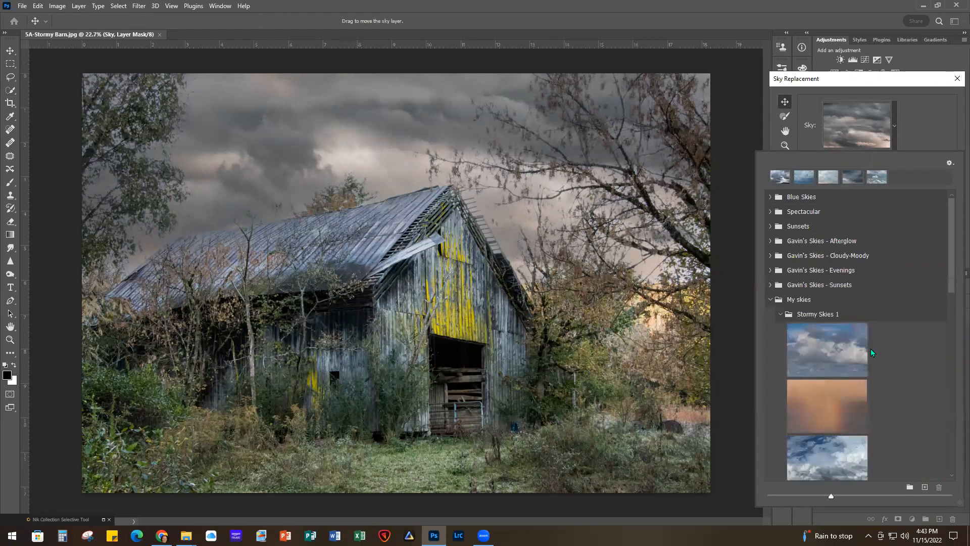
pyautogui.scroll(-5, 871, 348)
pyautogui.scroll(-5, 871, 352)
pyautogui.scroll(-3, 872, 348)
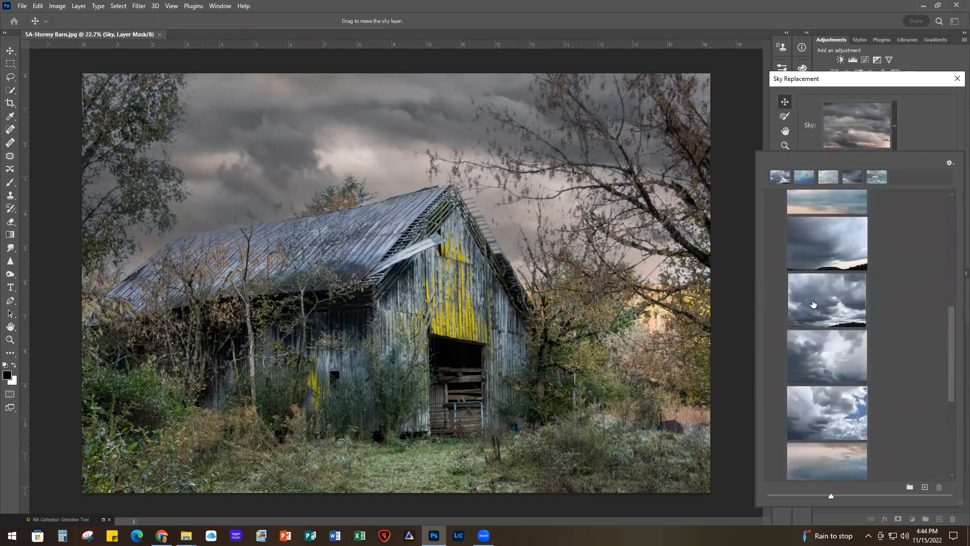
pyautogui.click(814, 302)
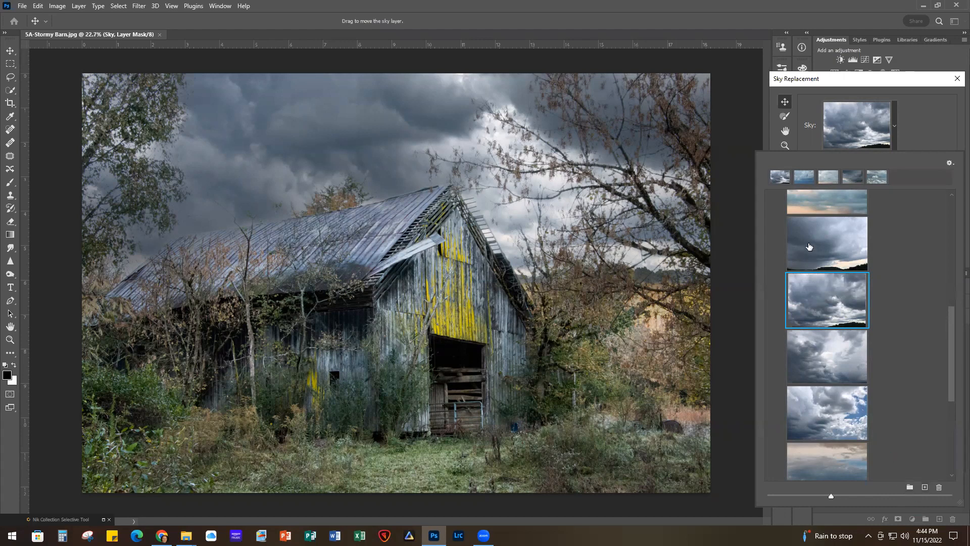
pyautogui.scroll(4, 814, 253)
pyautogui.scroll(5, 838, 298)
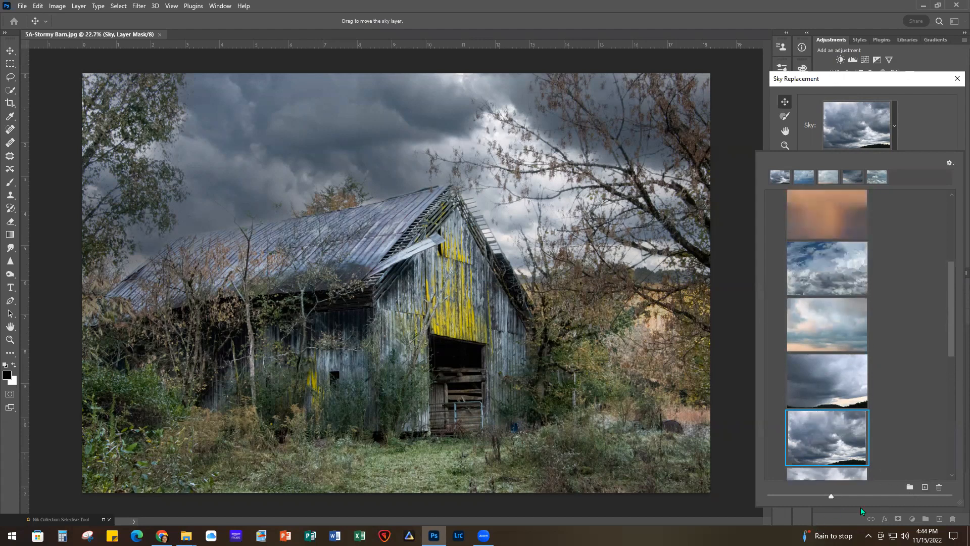
pyautogui.moveTo(836, 498); pyautogui.dragTo(893, 499)
pyautogui.moveTo(955, 286); pyautogui.dragTo(949, 374)
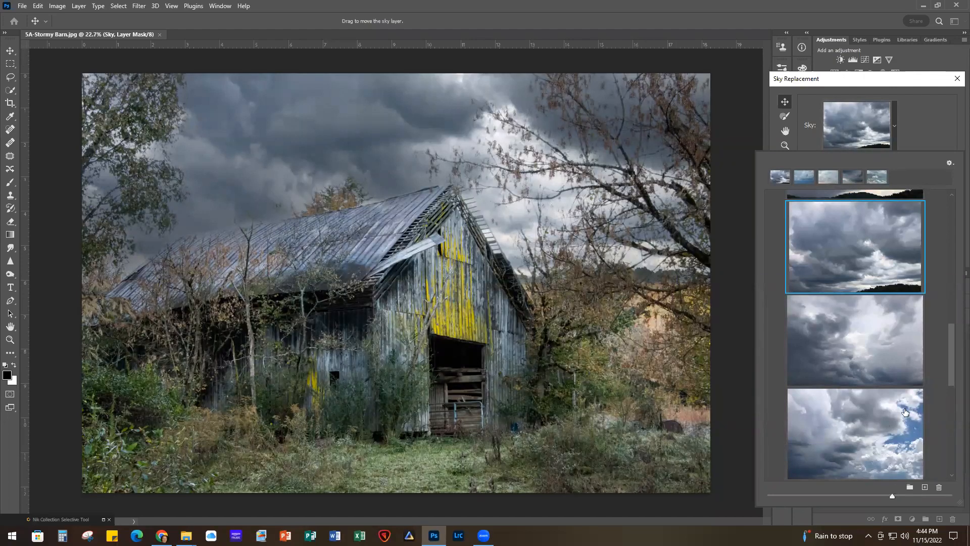
pyautogui.click(926, 130)
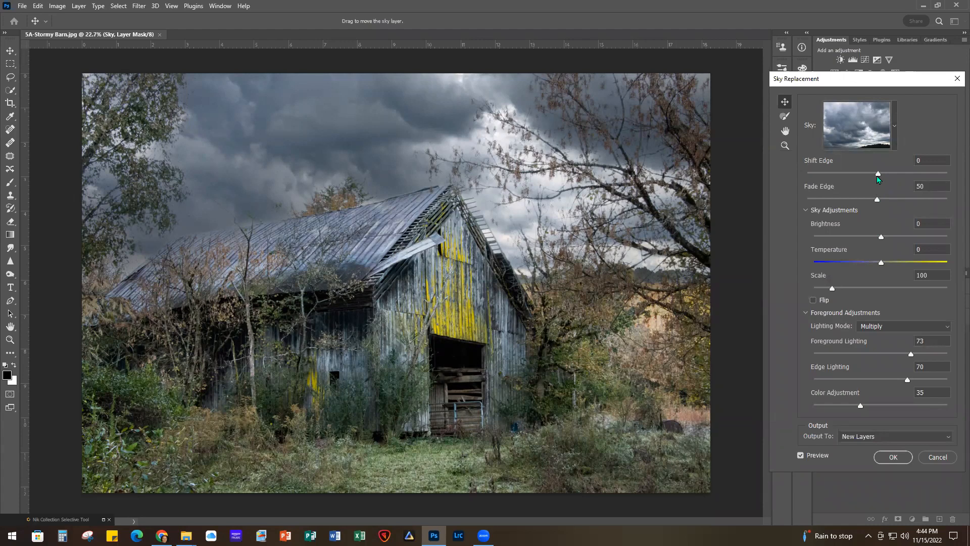
# Step: Set the replacement sky's Shift Edge to -10 and its Brightness to 14
pyautogui.moveTo(872, 174); pyautogui.dragTo(870, 175)
pyautogui.moveTo(881, 239); pyautogui.dragTo(891, 241)
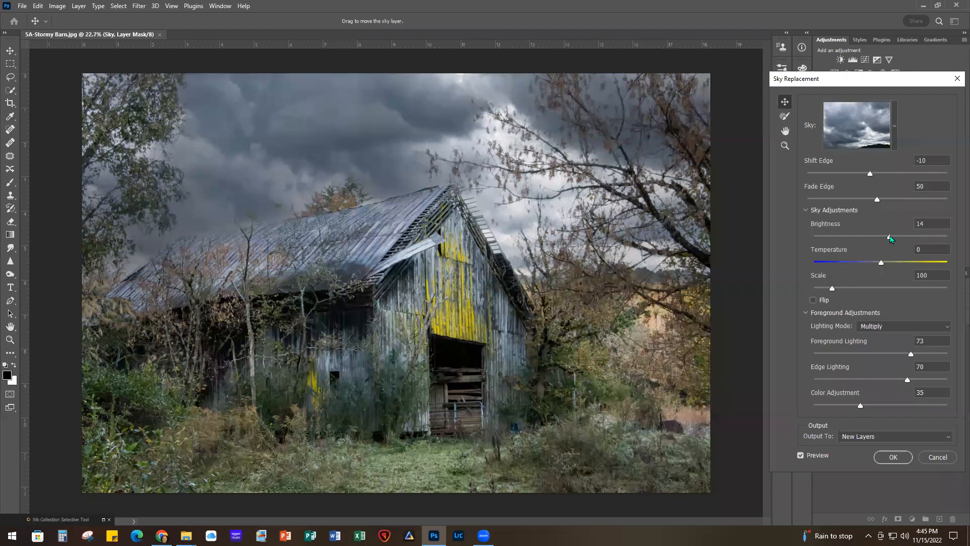
# Step: Set the replacement sky's Temperature to 4 and apply the sky replacement as new layers
pyautogui.moveTo(880, 265); pyautogui.dragTo(883, 267)
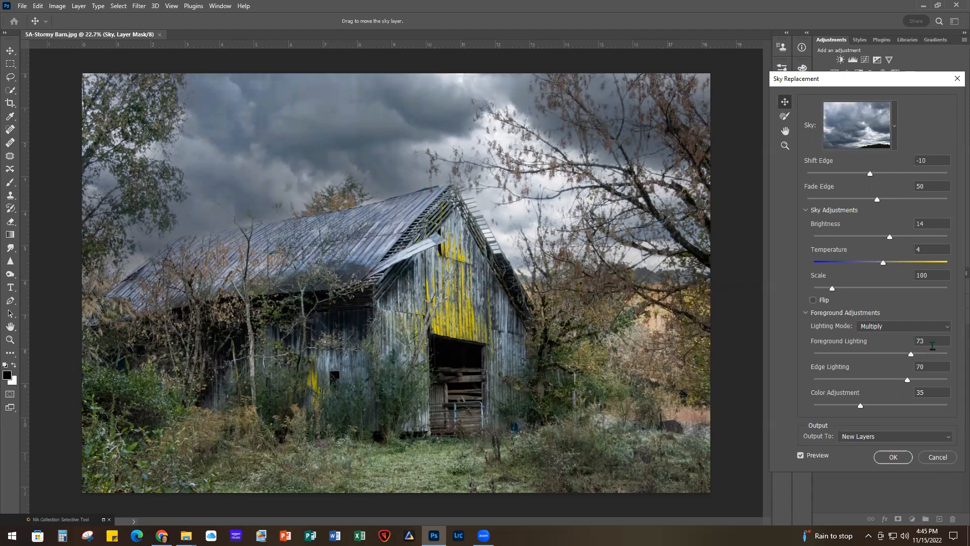
pyautogui.click(894, 457)
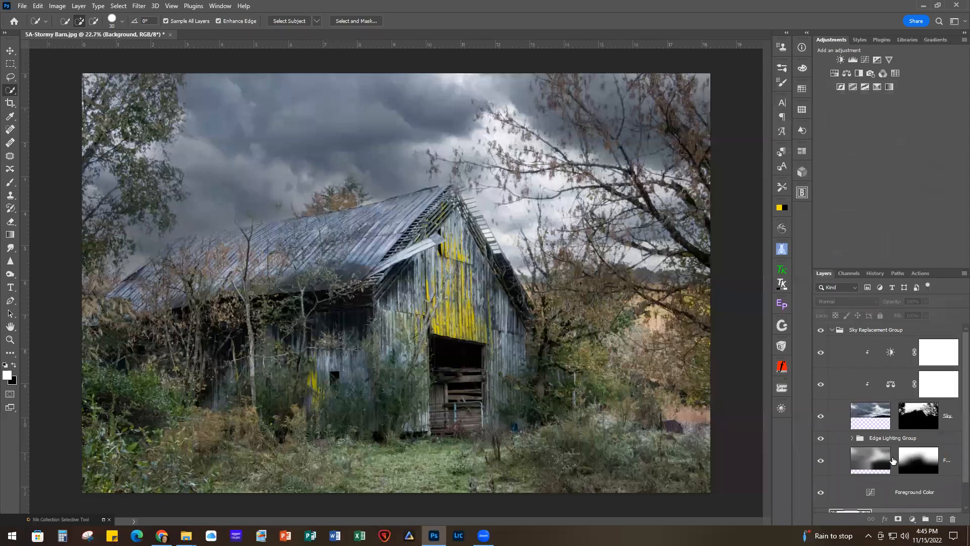
# Step: Examine the adjustment, sky, edge lighting and foreground layers inside the Sky Replacement Group, and leave the group collapsed
pyautogui.scroll(-1, 895, 417)
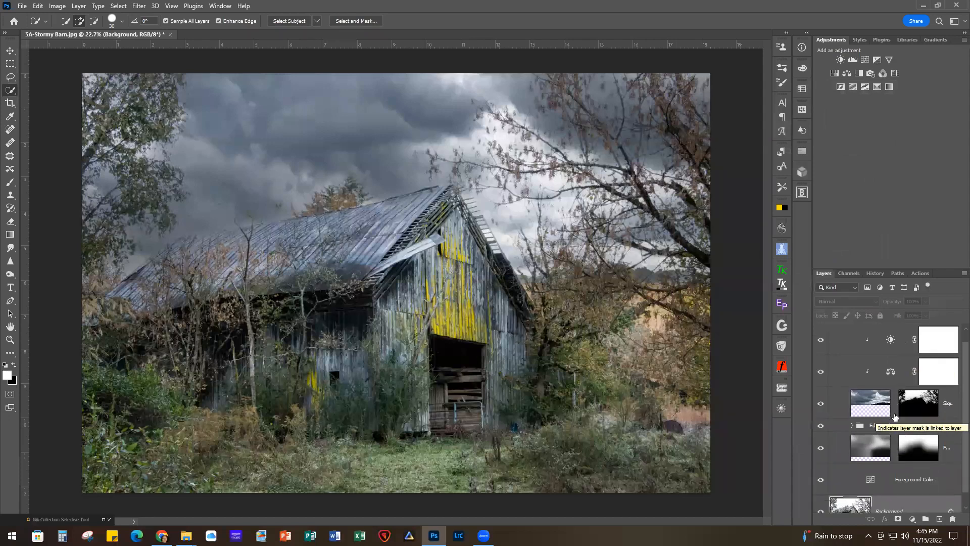
pyautogui.scroll(-1, 895, 417)
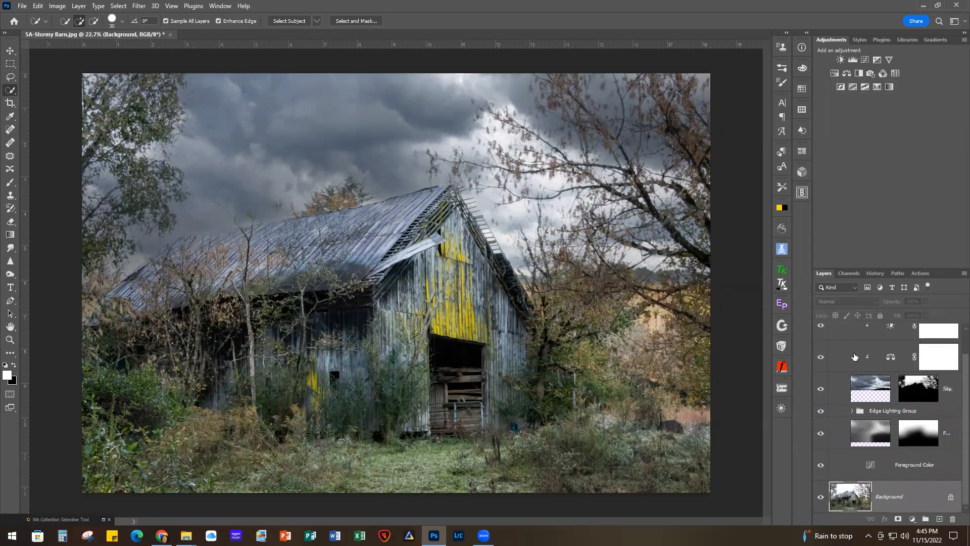
pyautogui.scroll(2, 855, 357)
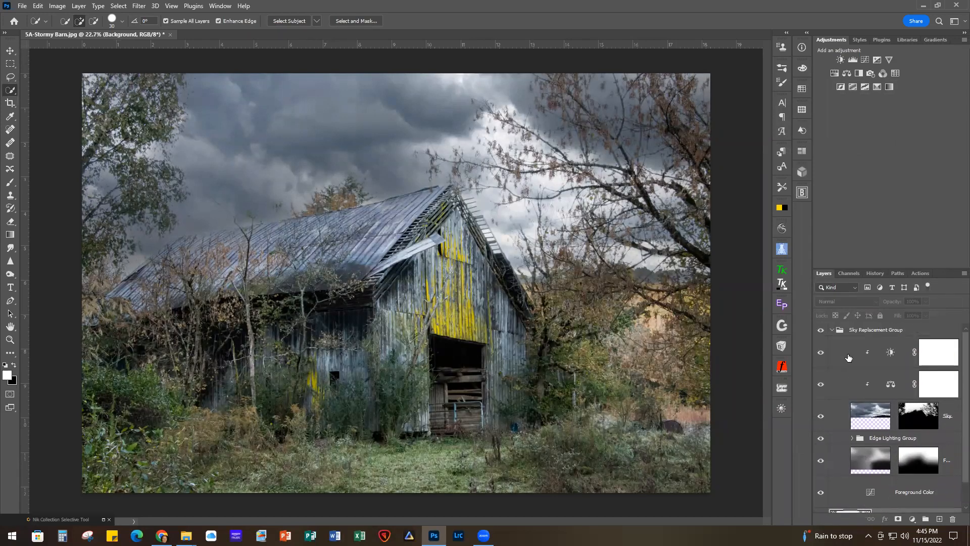
pyautogui.click(833, 331)
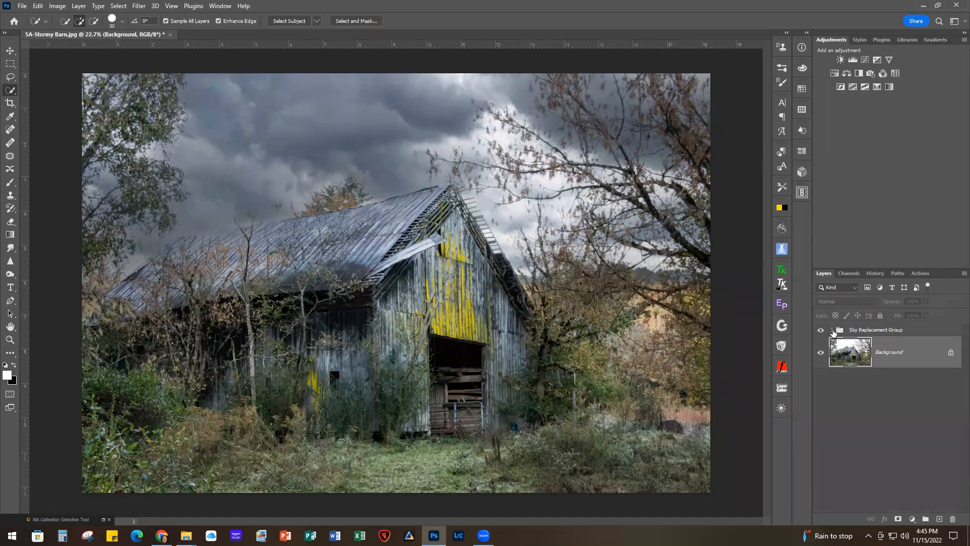
pyautogui.click(833, 331)
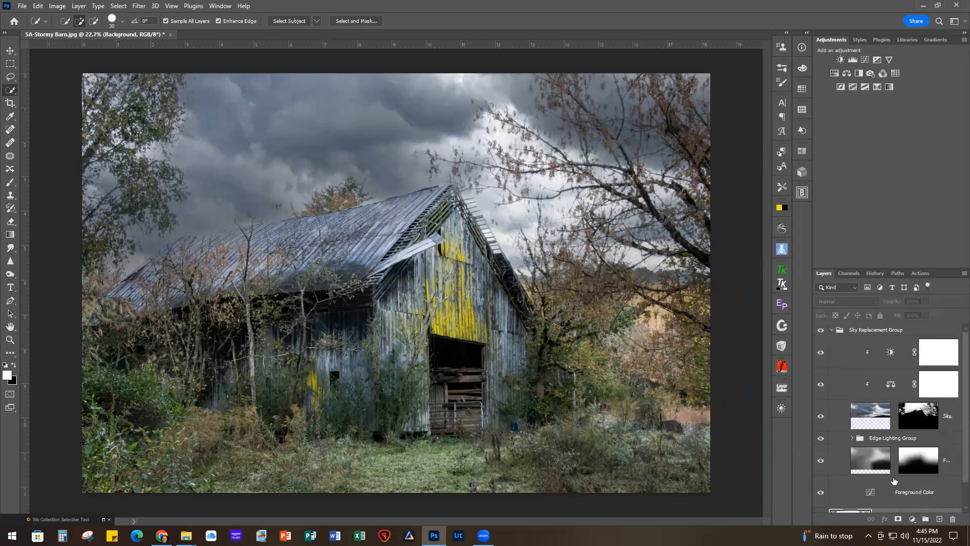
pyautogui.scroll(-1, 894, 481)
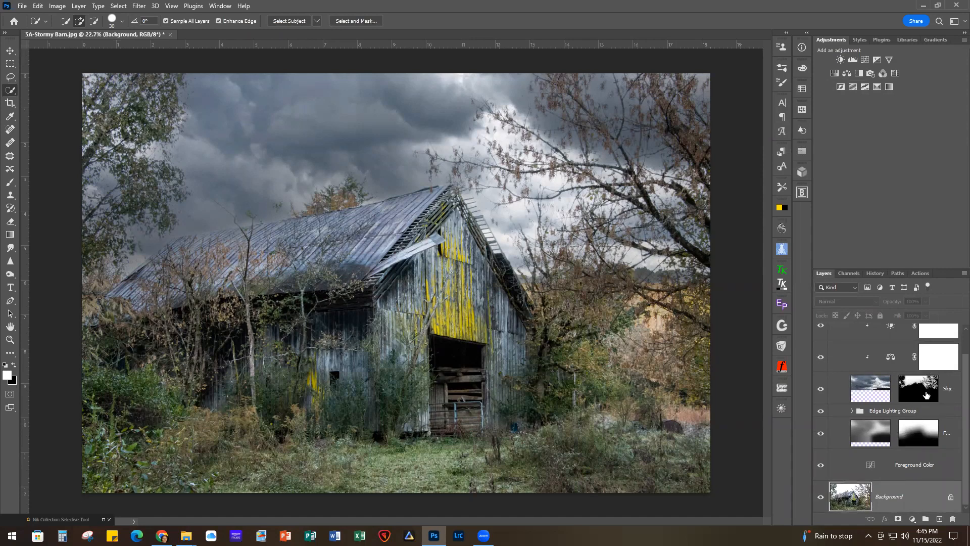
pyautogui.scroll(1, 926, 395)
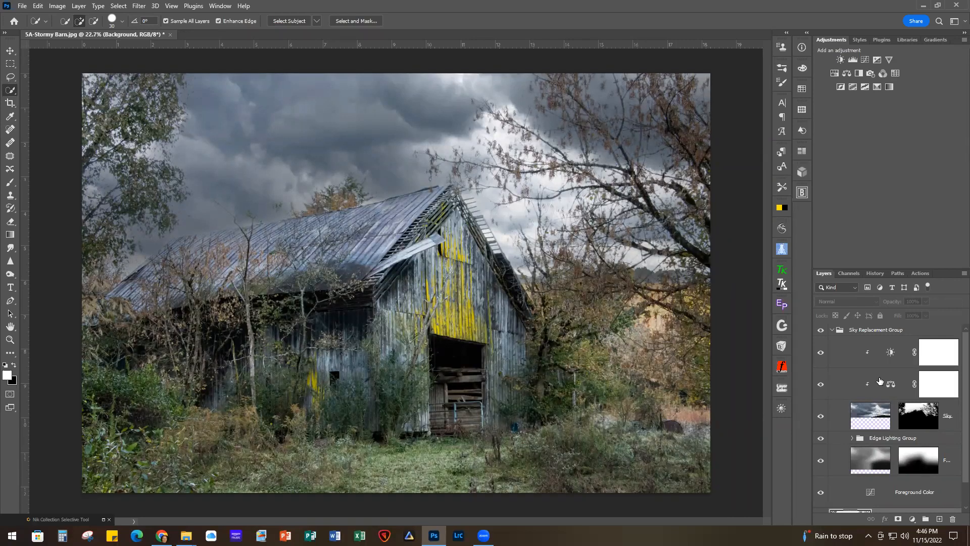
pyautogui.click(831, 330)
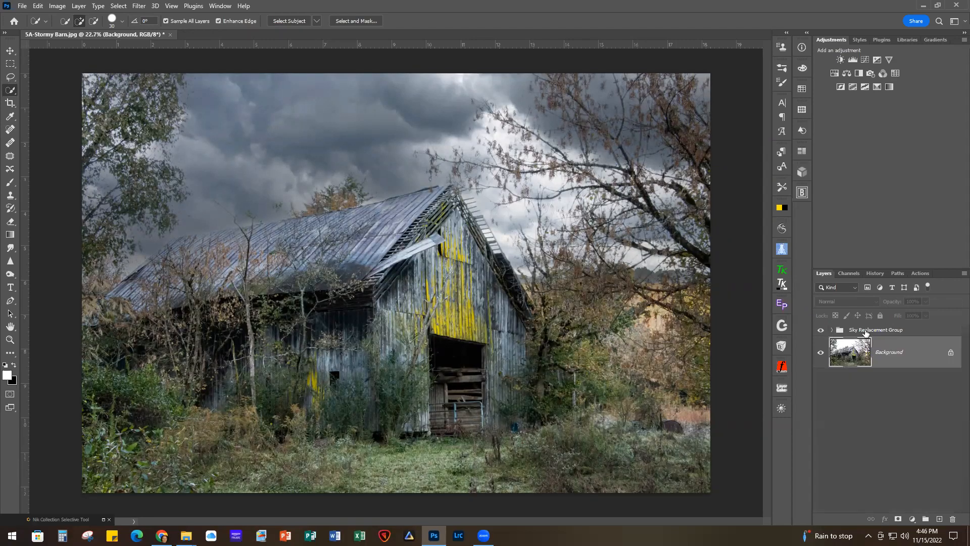
# Step: Stamp all visible layers into a new layer above the Sky Replacement Group, name it mereged, and duplicate it
pyautogui.click(923, 334)
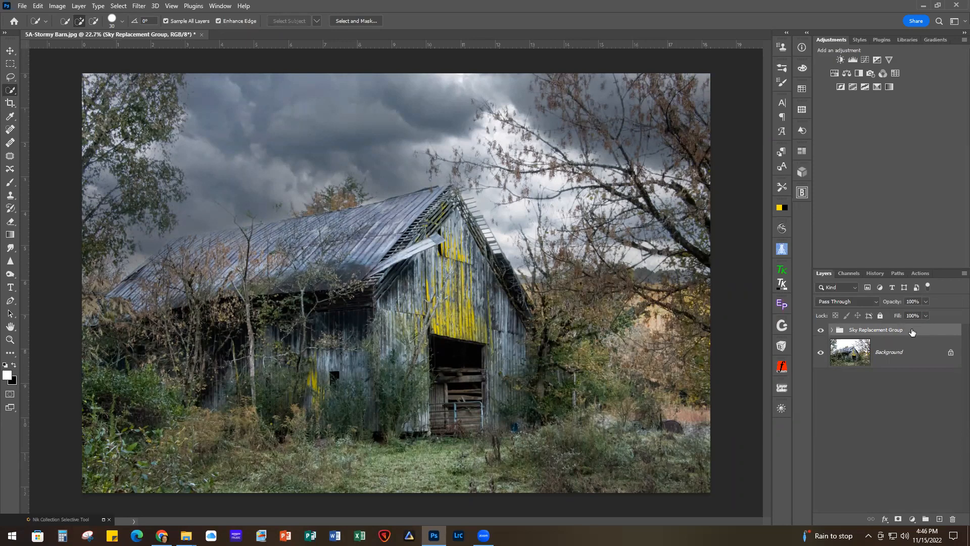
pyautogui.hotkey('ctrl', 'shift', 'alt', 'e')
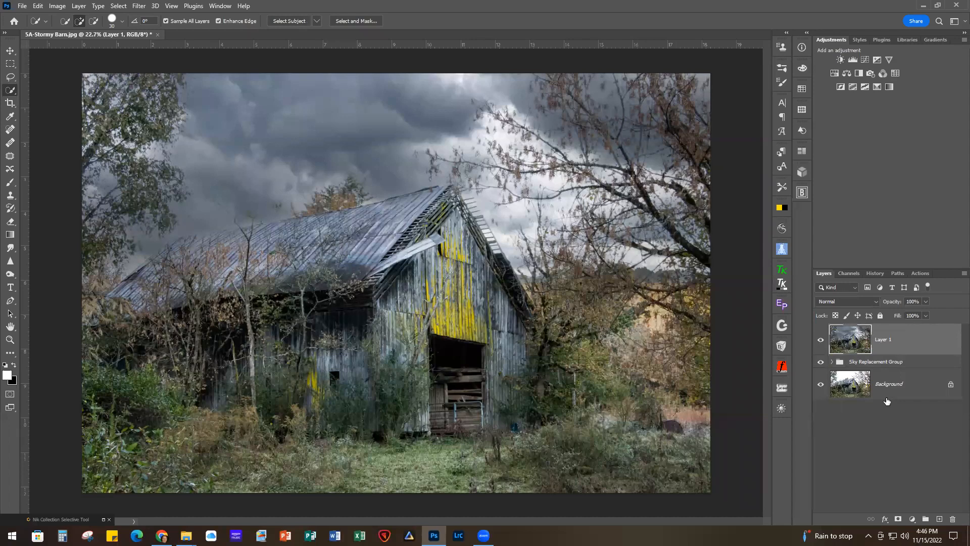
pyautogui.doubleClick(882, 343)
pyautogui.write('mereged')
pyautogui.press('Return')
pyautogui.hotkey('ctrl', 'j')
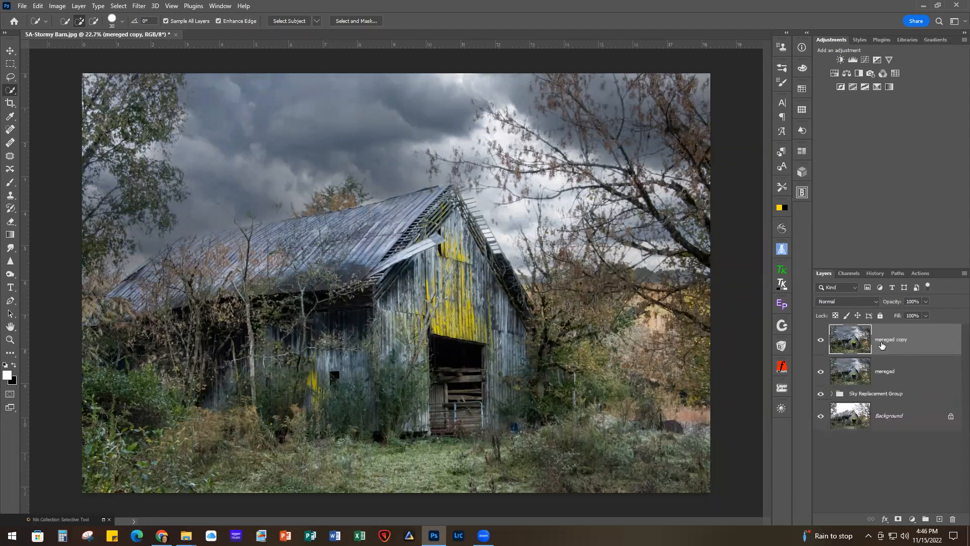
# Step: Open the mereged copy layer in Smart Photo Editor and find the Natural beauty i effect by Mediamaster in the effects gallery
pyautogui.click(138, 6)
pyautogui.moveTo(200, 276)
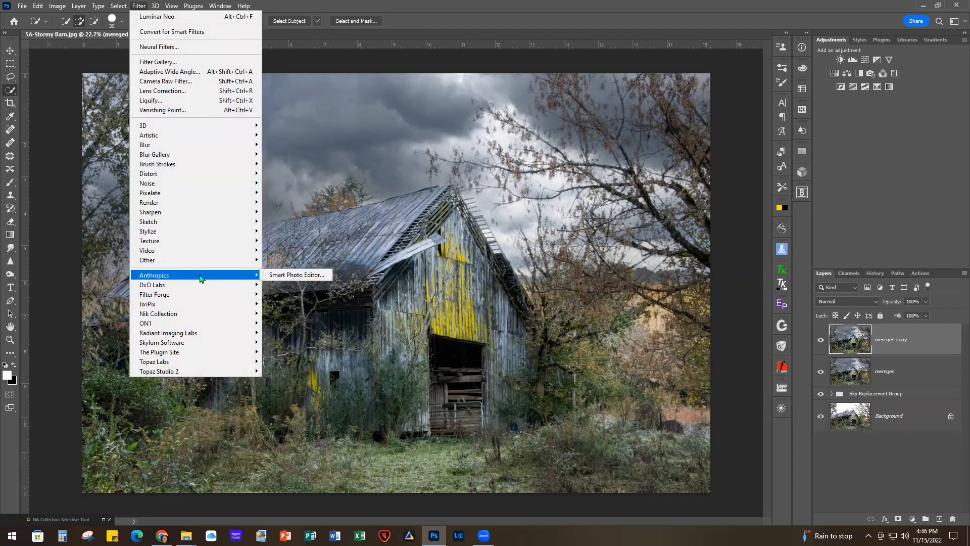
pyautogui.click(293, 276)
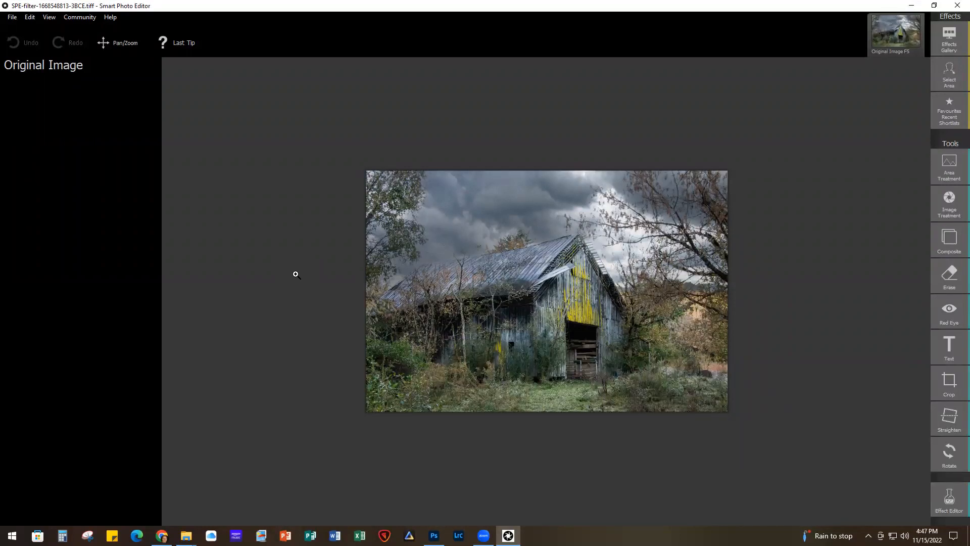
pyautogui.click(948, 38)
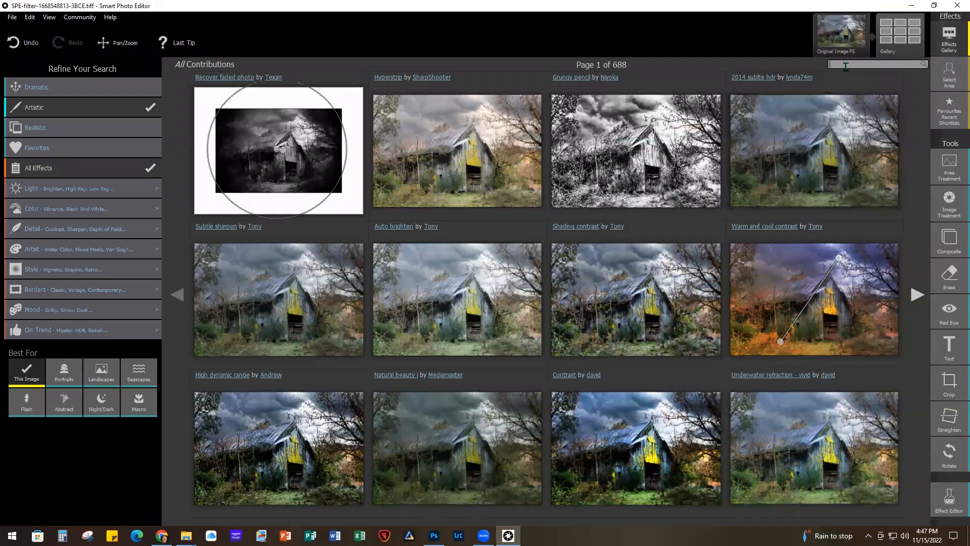
pyautogui.click(846, 65)
pyautogui.write('natural b')
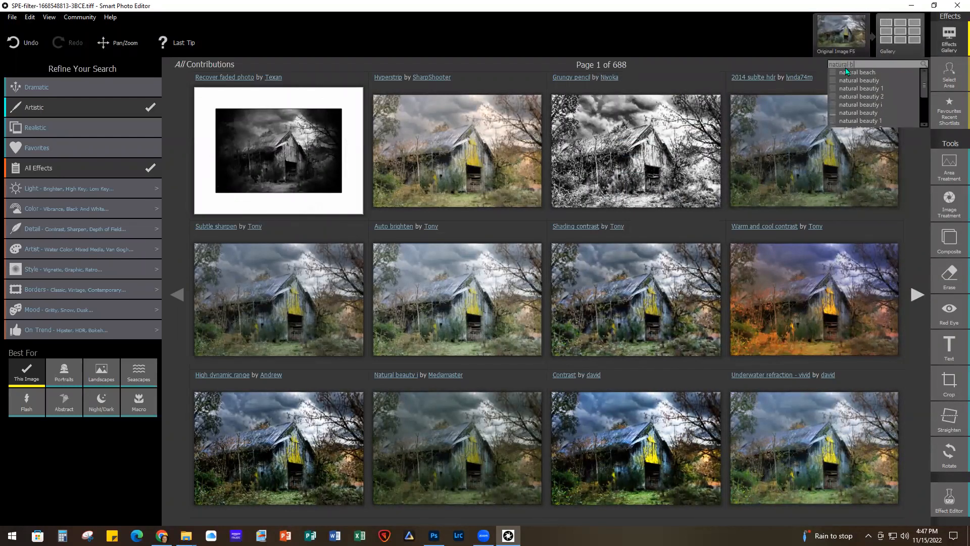
pyautogui.write('eauty')
pyautogui.click(898, 120)
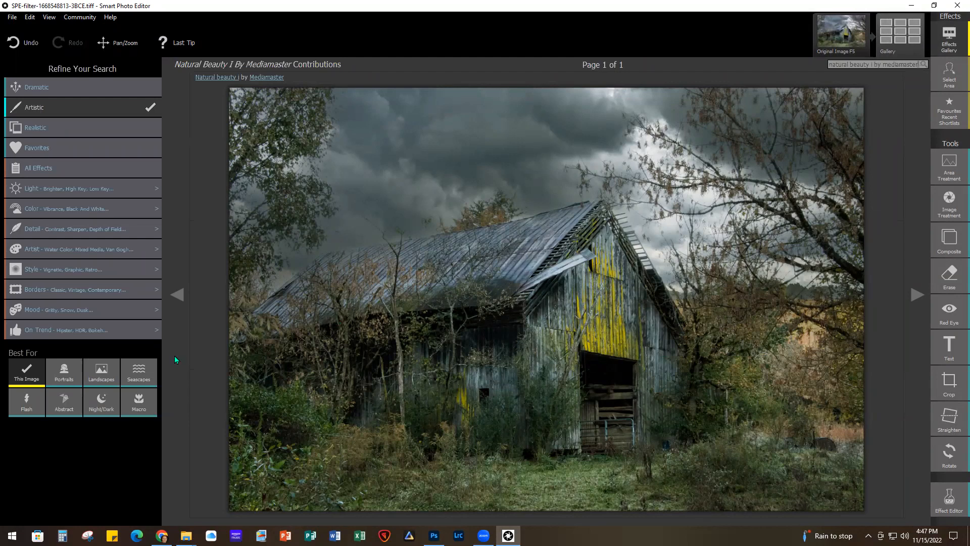
# Step: Apply the Natural beauty i effect, save it back to Photoshop, and compare the mereged copy layer with the unfiltered version
pyautogui.click(560, 223)
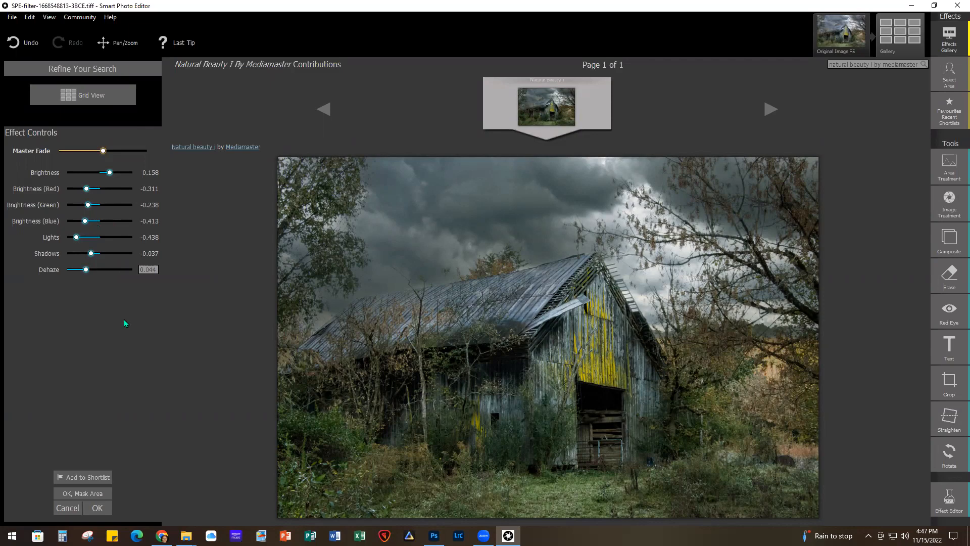
pyautogui.click(97, 509)
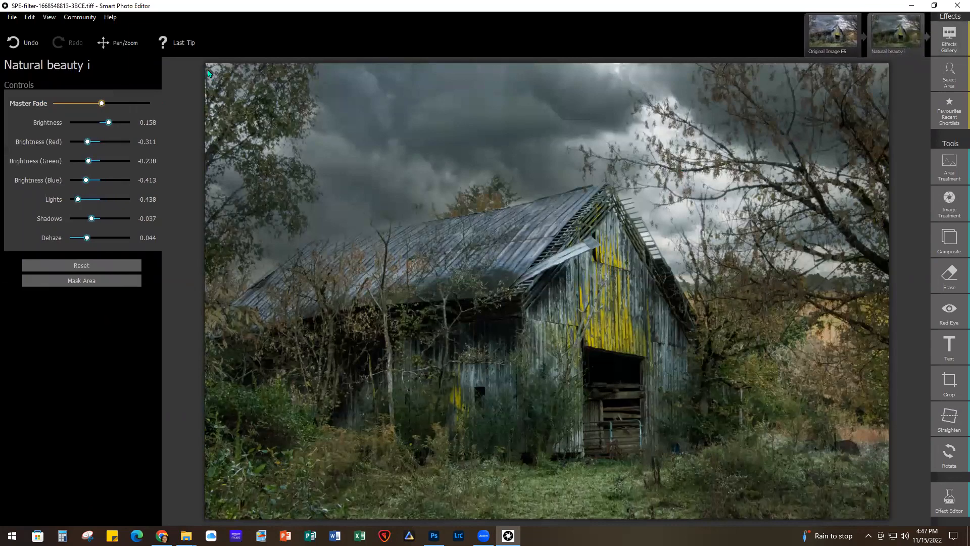
pyautogui.click(21, 19)
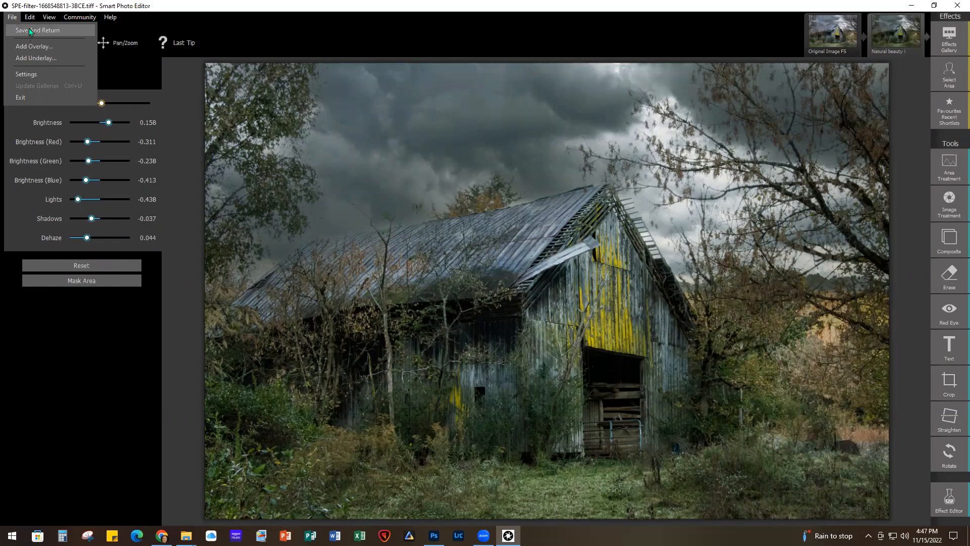
pyautogui.click(30, 29)
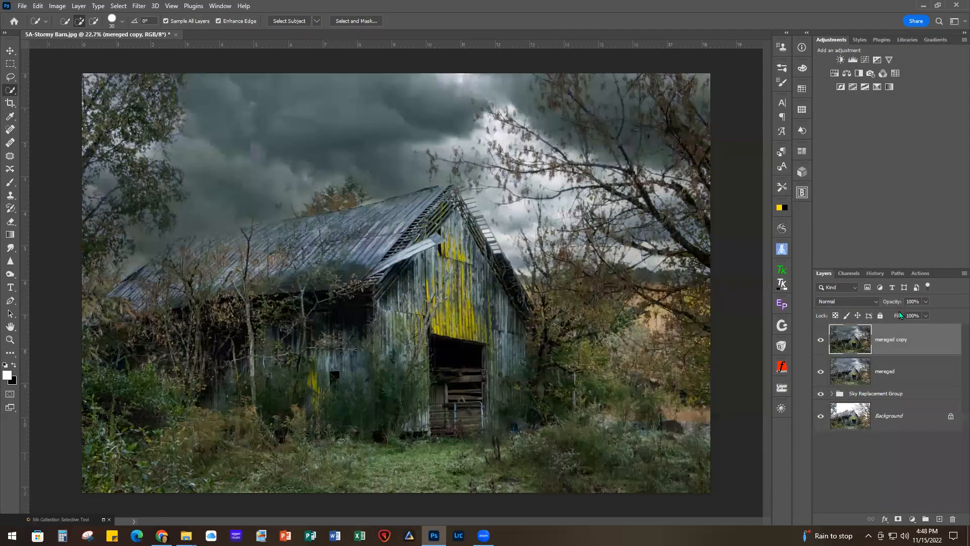
pyautogui.click(821, 340)
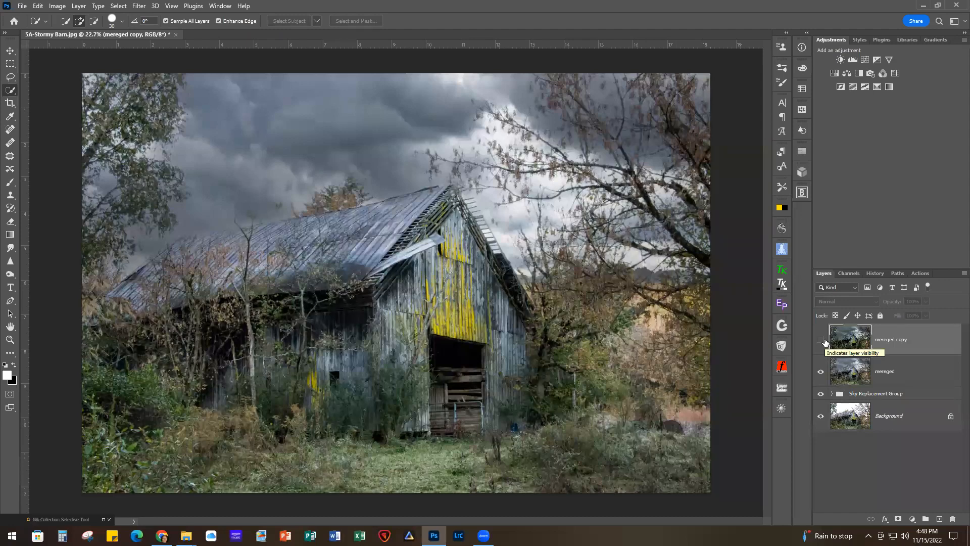
pyautogui.click(822, 341)
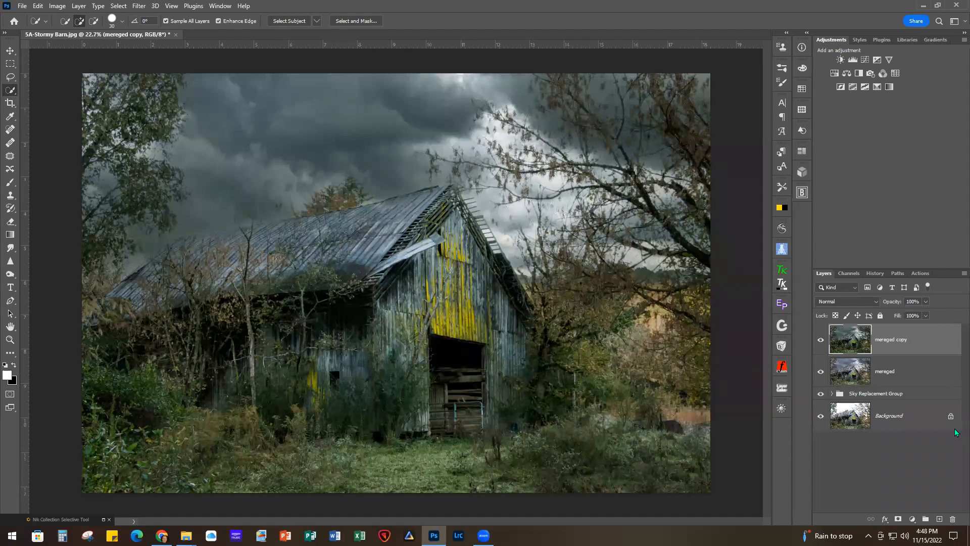
# Step: Add an empty layer above mereged copy and bring up the Lightning-Brushes-DarkDesign group for the Brush tool
pyautogui.click(939, 519)
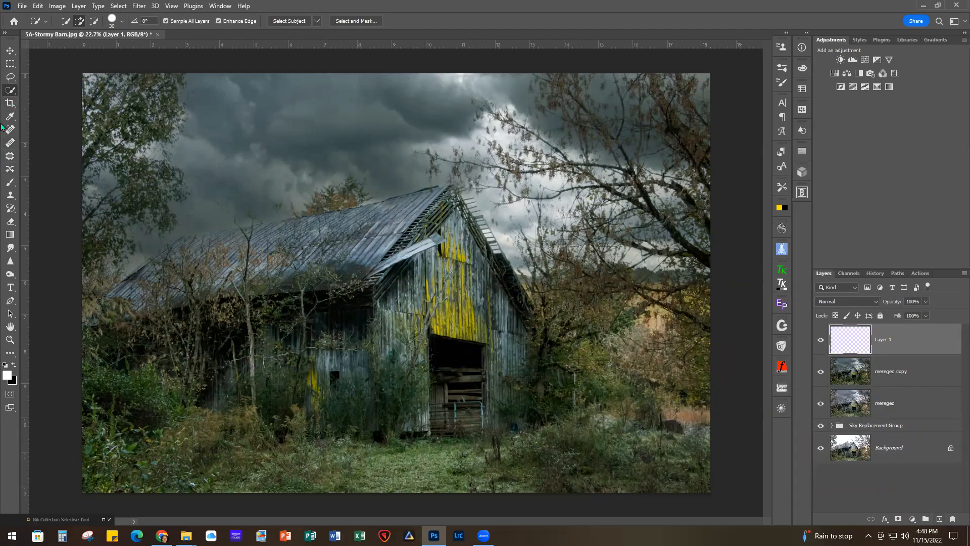
pyautogui.click(10, 182)
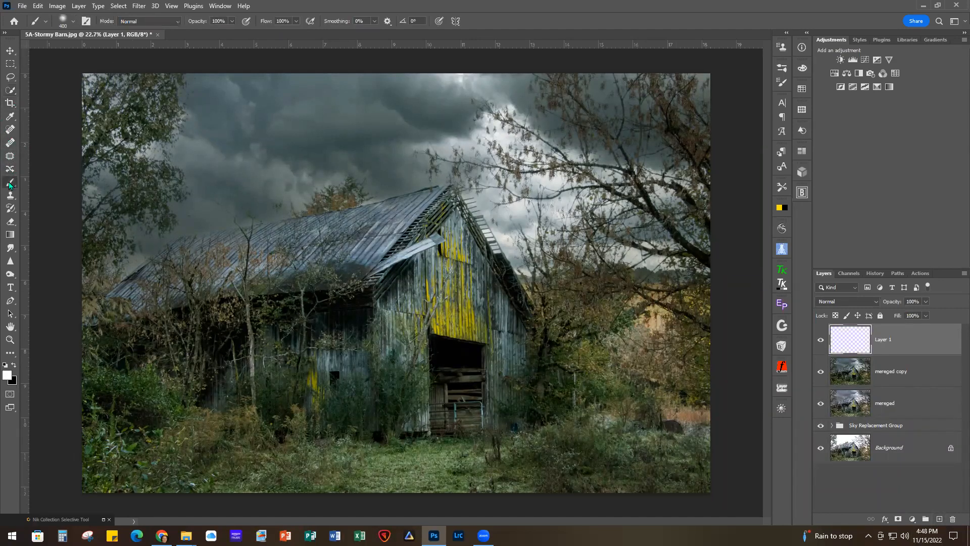
pyautogui.click(72, 22)
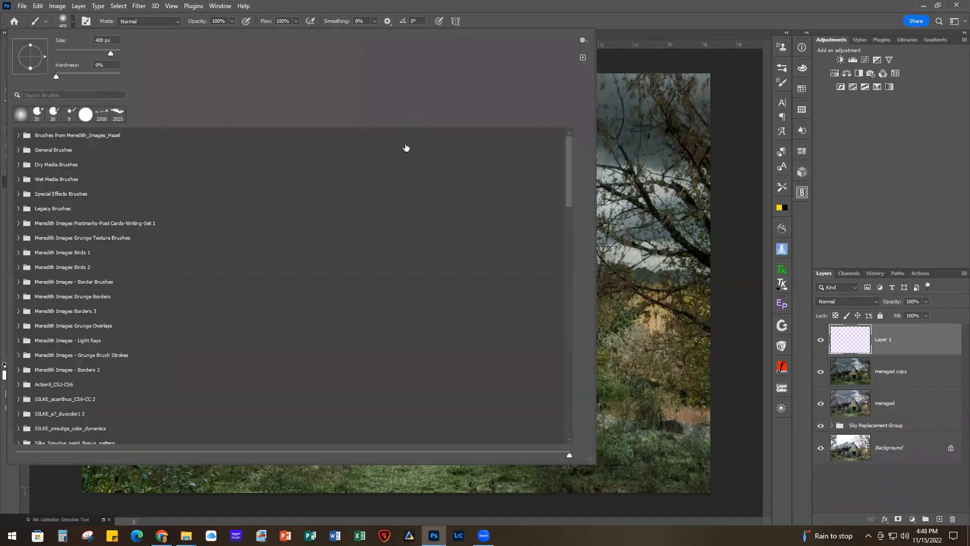
pyautogui.scroll(-12, 307, 291)
pyautogui.scroll(-15, 308, 291)
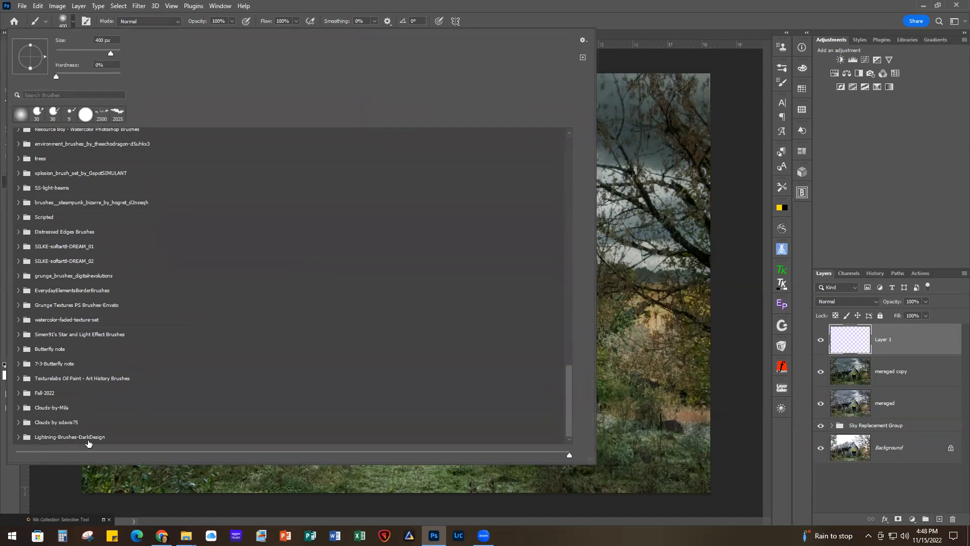
pyautogui.click(583, 40)
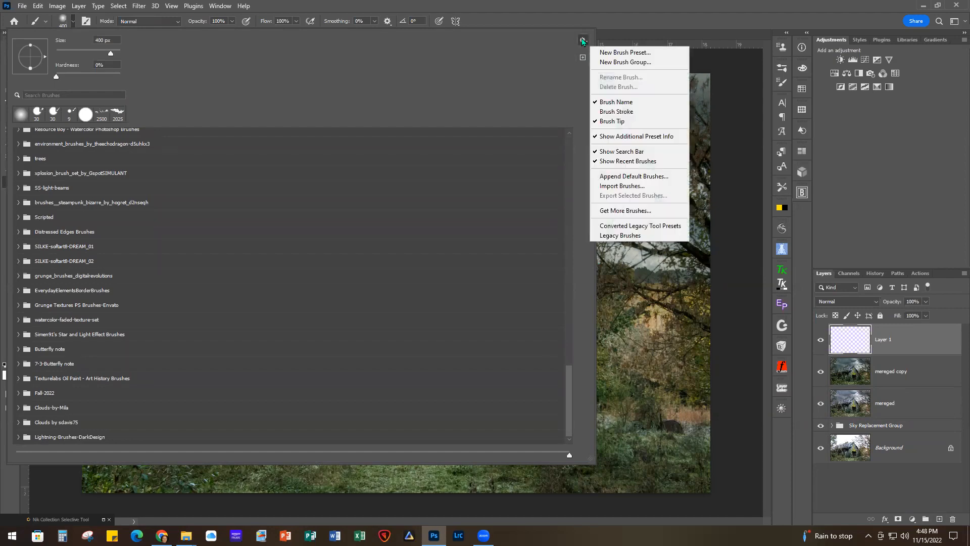
pyautogui.click(633, 186)
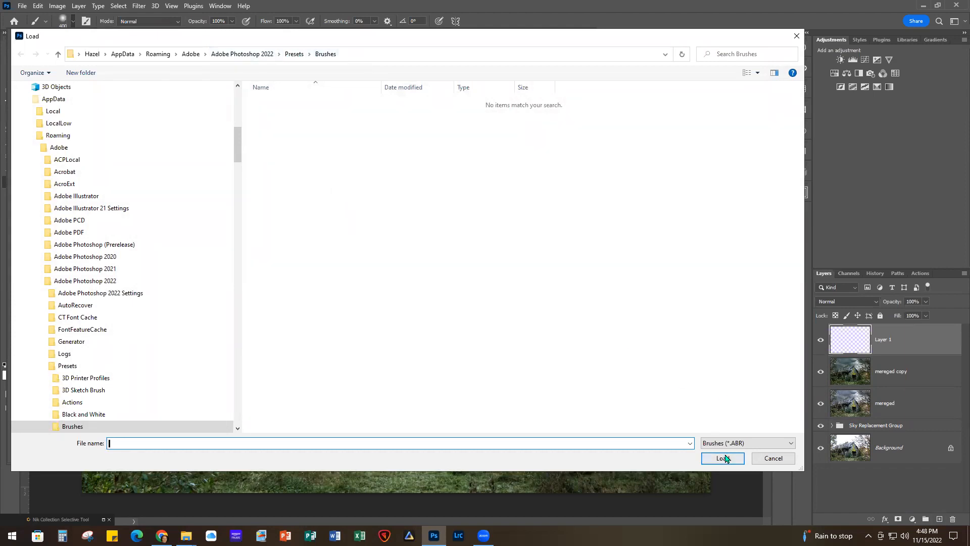
pyautogui.click(773, 459)
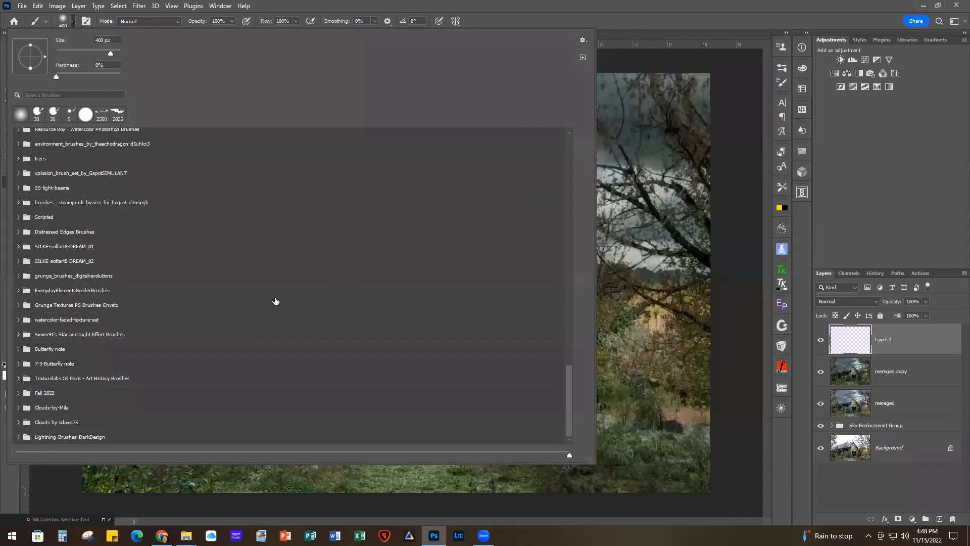
# Step: Choose the Lighting 16 brush from the Lightning-Brushes-DarkDesign group and enlarge it to 1300 px
pyautogui.click(19, 437)
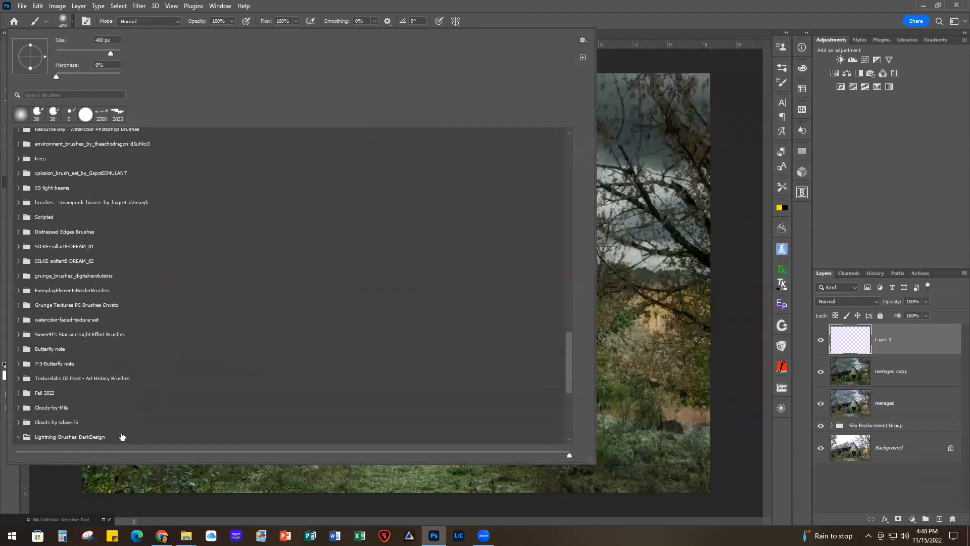
pyautogui.scroll(-5, 124, 434)
pyautogui.scroll(-3, 132, 424)
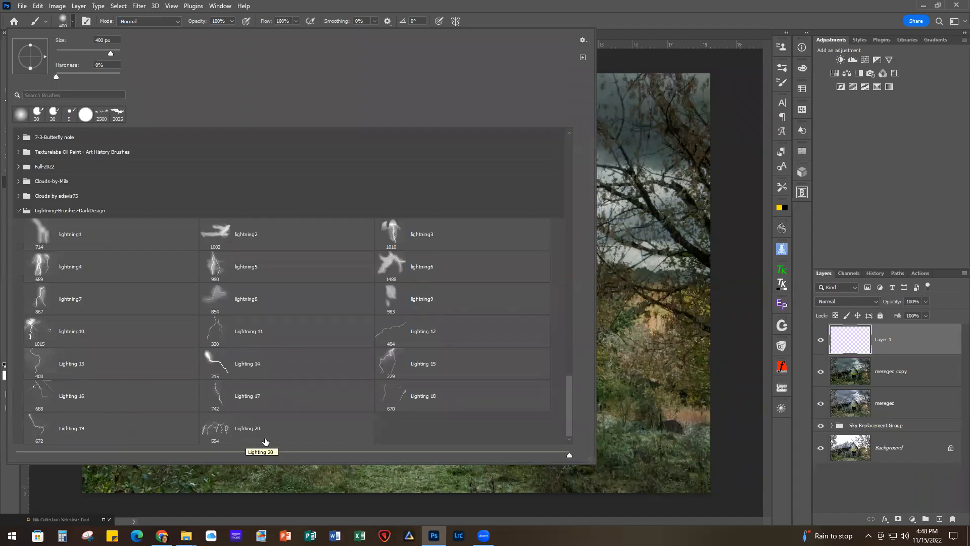
pyautogui.doubleClick(102, 398)
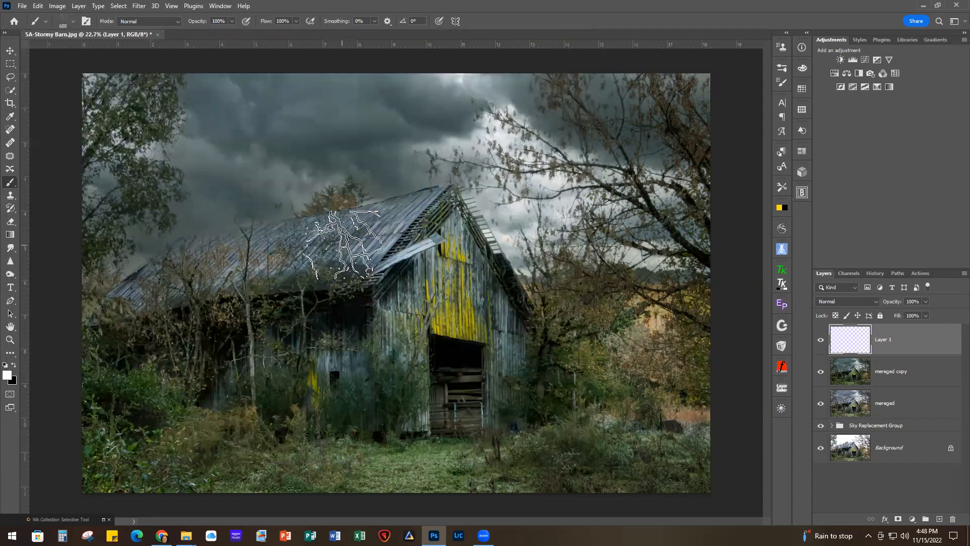
pyautogui.press(']')
pyautogui.press(']')
pyautogui.press(']')
pyautogui.press(']')
pyautogui.press(']')
pyautogui.press(']')
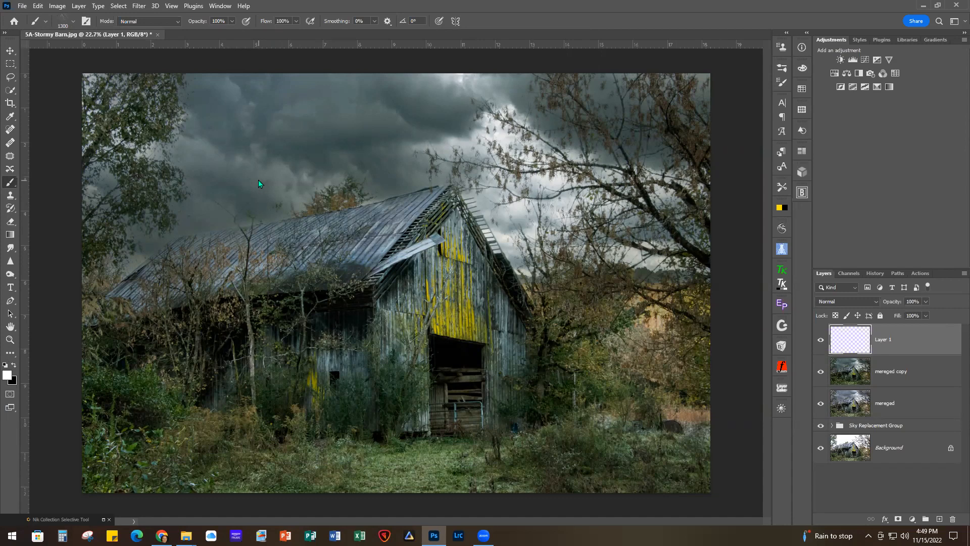
# Step: Stamp one lightning bolt in the dark clouds above the barn roof's far end and add a new empty layer above it
pyautogui.click(254, 139)
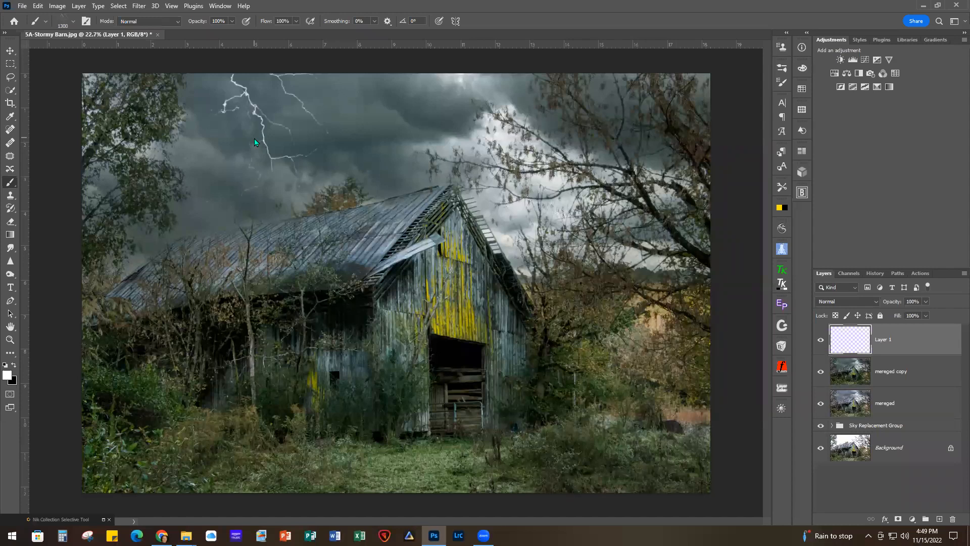
pyautogui.click(940, 519)
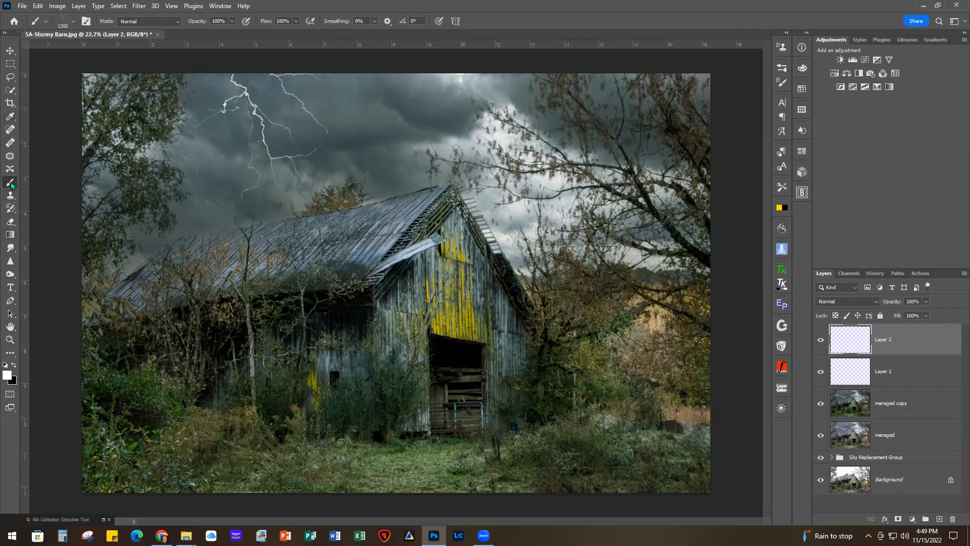
# Step: Stamp a second lightning bolt just above the barn's roof peak on Layer 2 using the Lighting 15 brush at 1100 px
pyautogui.click(72, 21)
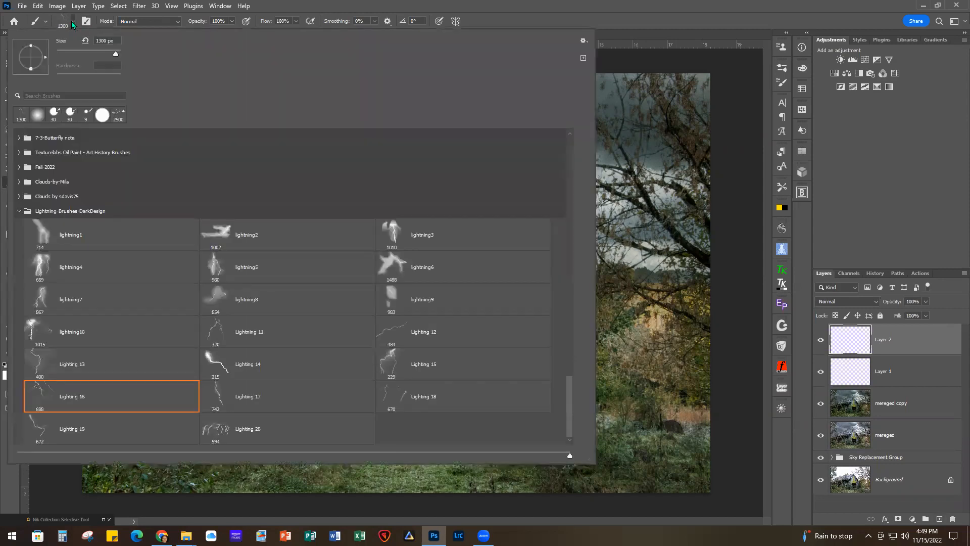
pyautogui.click(456, 362)
pyautogui.doubleClick(456, 362)
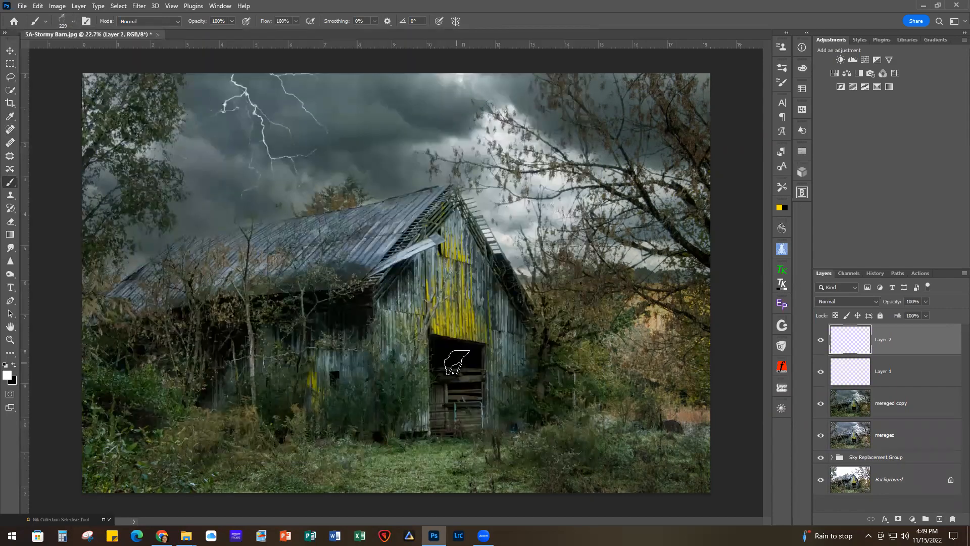
pyautogui.press(']')
pyautogui.press(']')
pyautogui.press(']')
pyautogui.press(']')
pyautogui.press(']')
pyautogui.press(']')
pyautogui.press(']')
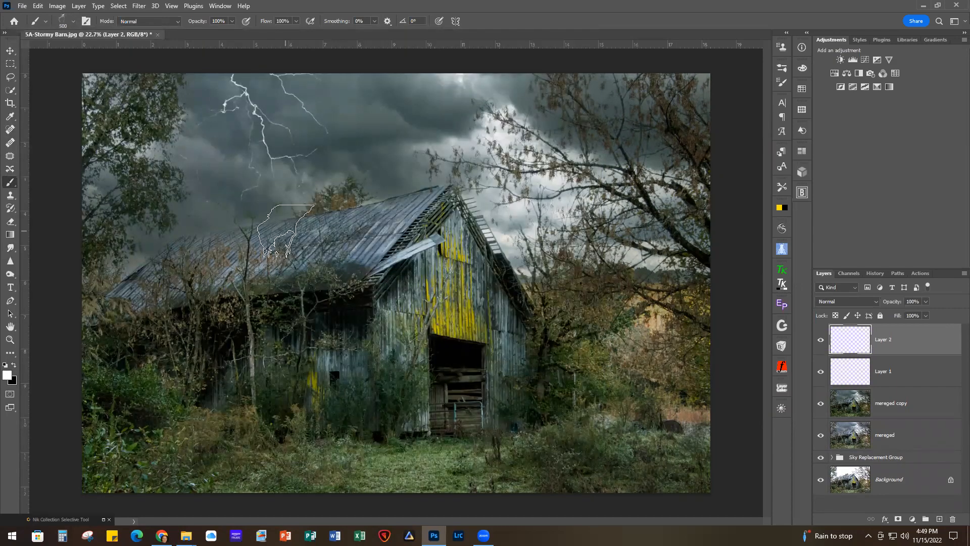
pyautogui.press(']')
pyautogui.press(']')
pyautogui.press(']')
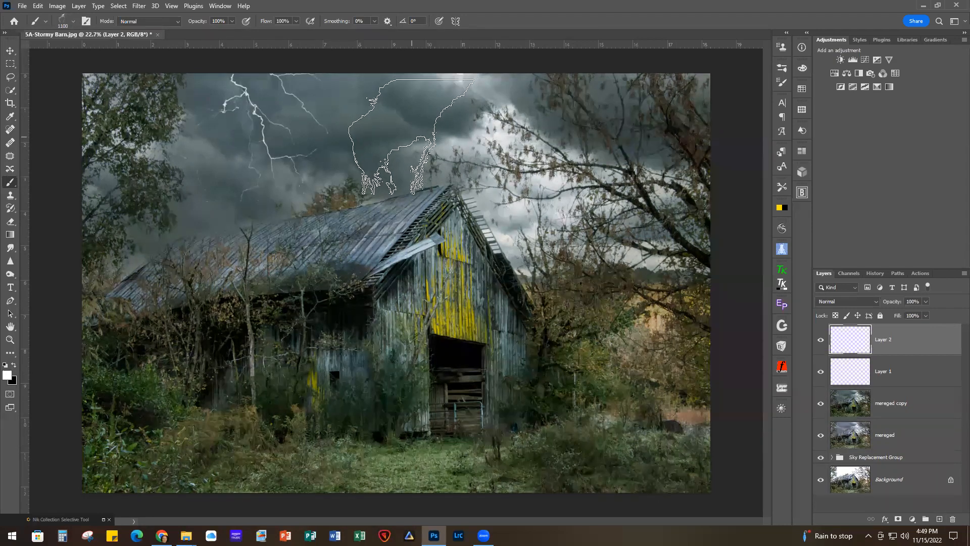
pyautogui.click(407, 134)
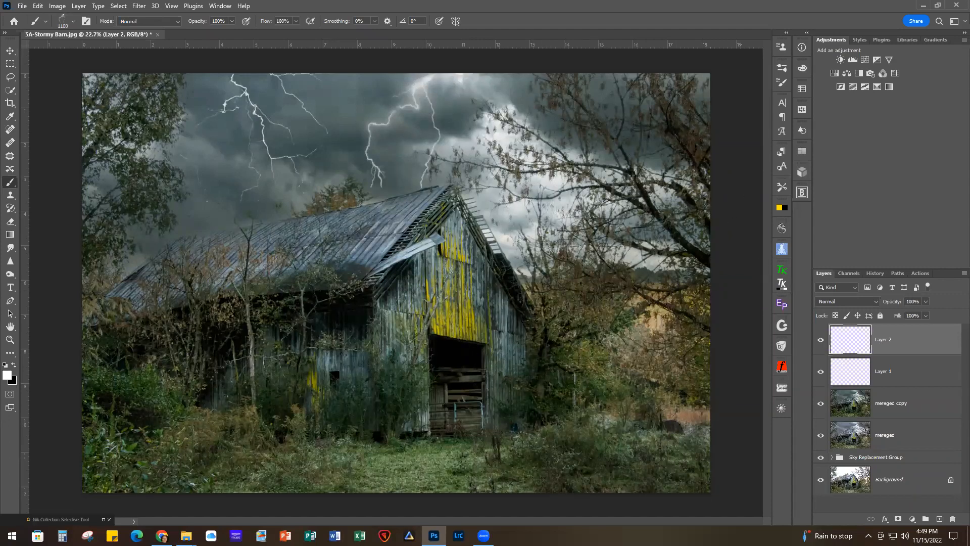
# Step: Move the Layer 1 lightning bolt slightly down and left in the sky, closer to the tree
pyautogui.click(899, 375)
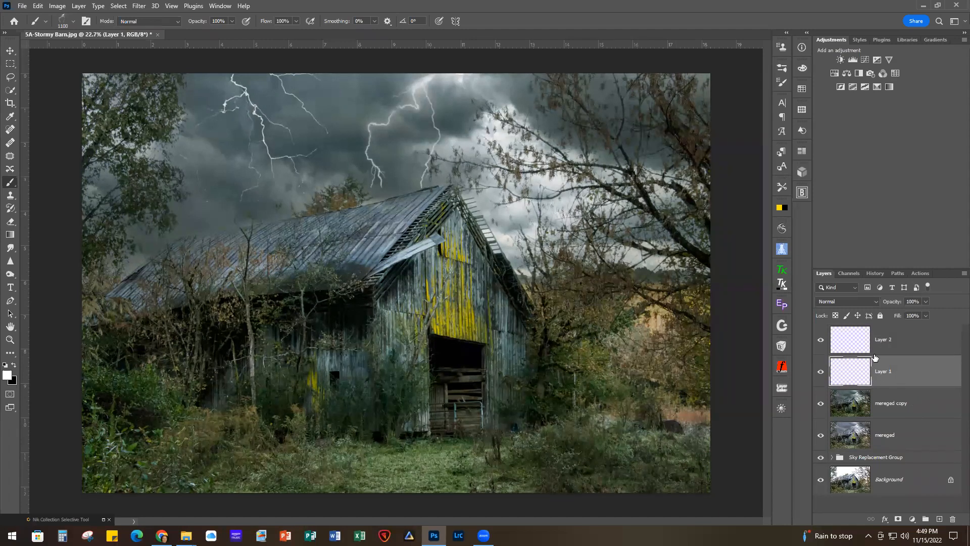
pyautogui.click(10, 51)
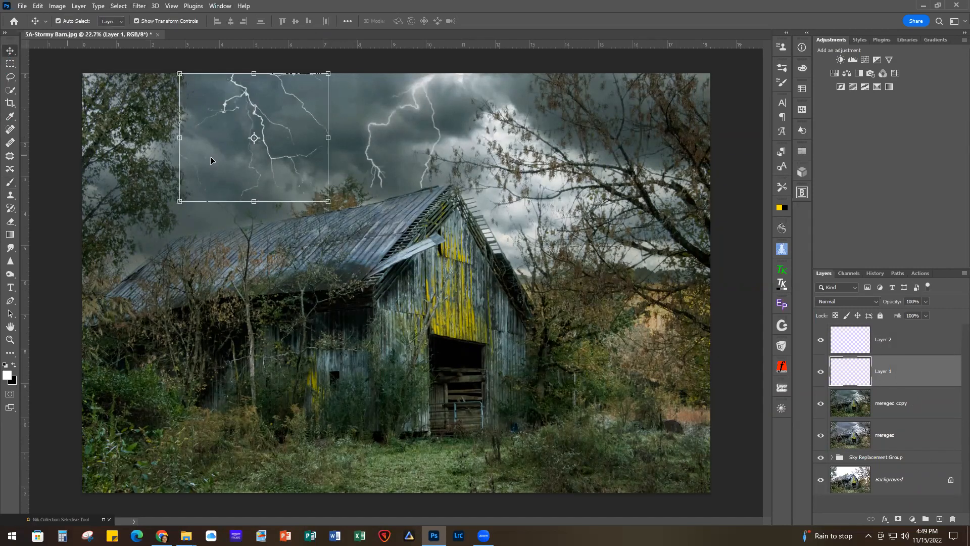
pyautogui.moveTo(222, 107); pyautogui.dragTo(199, 124)
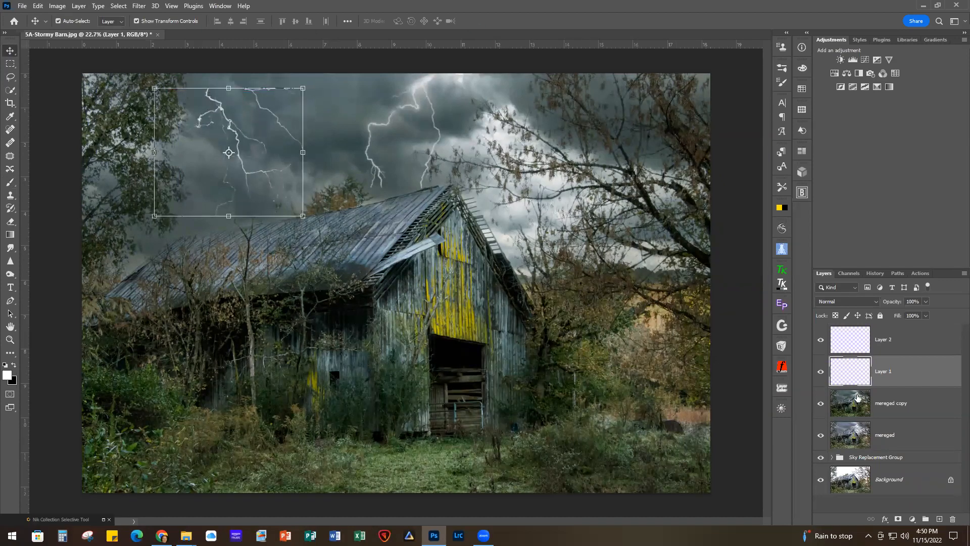
# Step: Compare the original Background photo of the barn with the full stormy composite
pyautogui.click(922, 491)
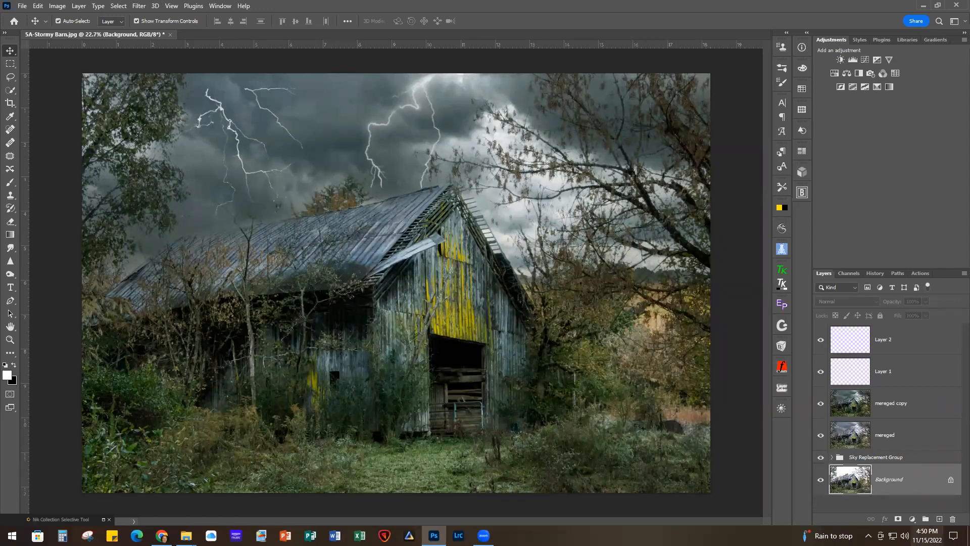
pyautogui.keyDown('alt'); pyautogui.click(821, 481); pyautogui.keyUp('alt')
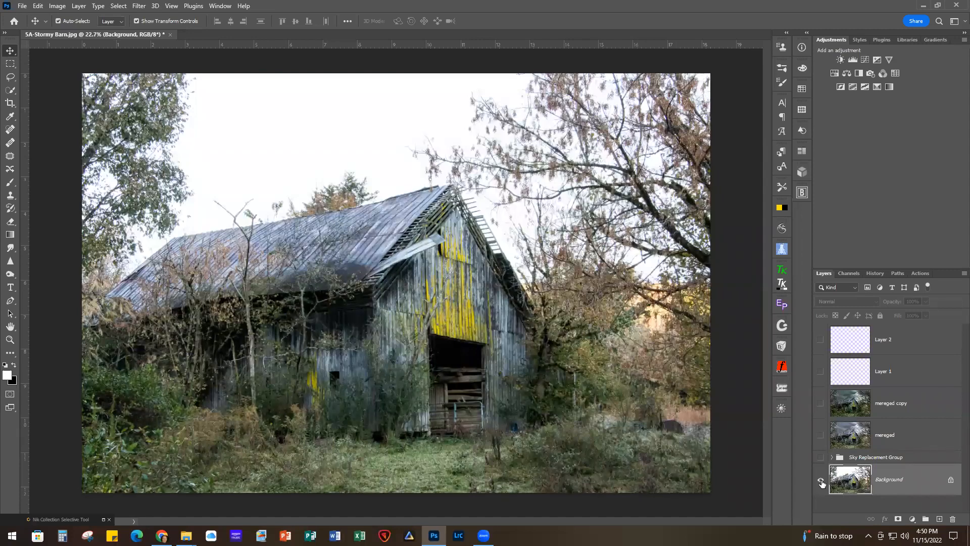
pyautogui.keyDown('alt'); pyautogui.click(821, 481); pyautogui.keyUp('alt')
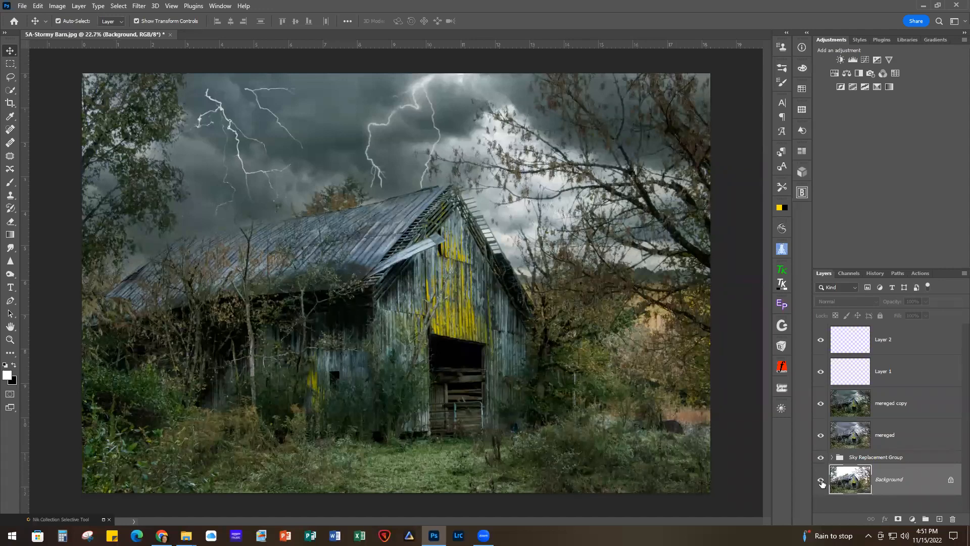
# Step: Close 5A-Stormy Barn.jpg without saving the changes
pyautogui.click(23, 6)
pyautogui.click(30, 79)
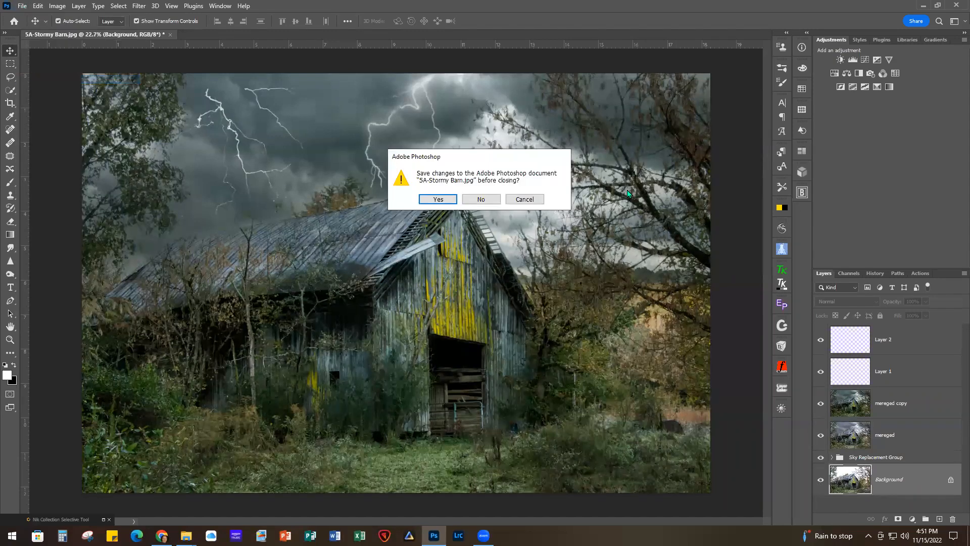
pyautogui.click(479, 201)
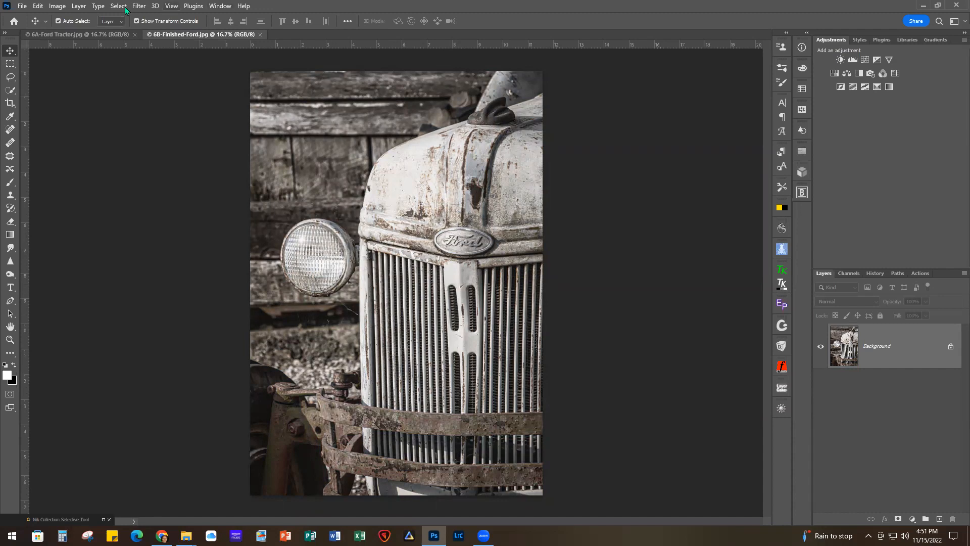
# Step: Compare 6A-Ford Tractor.jpg with 6B-Finished-Ford.jpg, and close both images
pyautogui.click(65, 34)
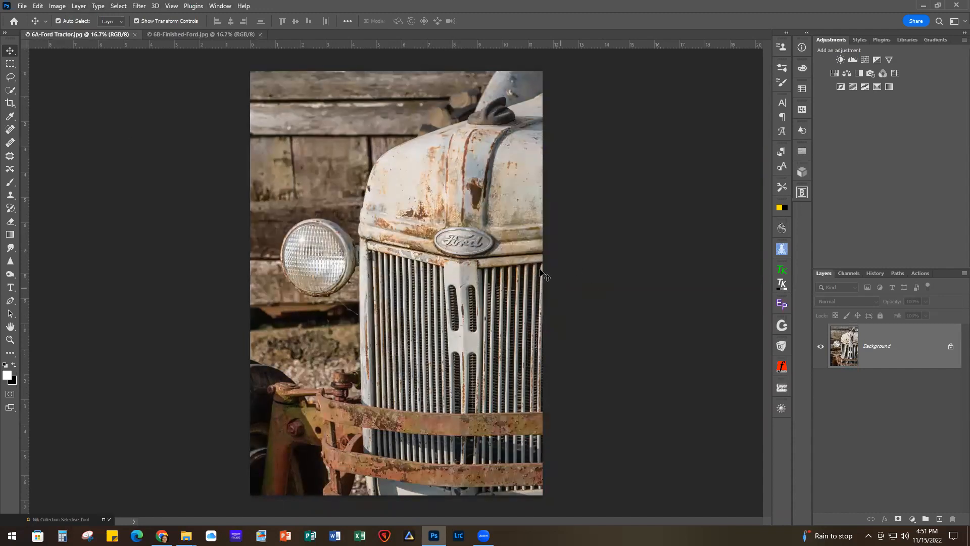
pyautogui.click(165, 33)
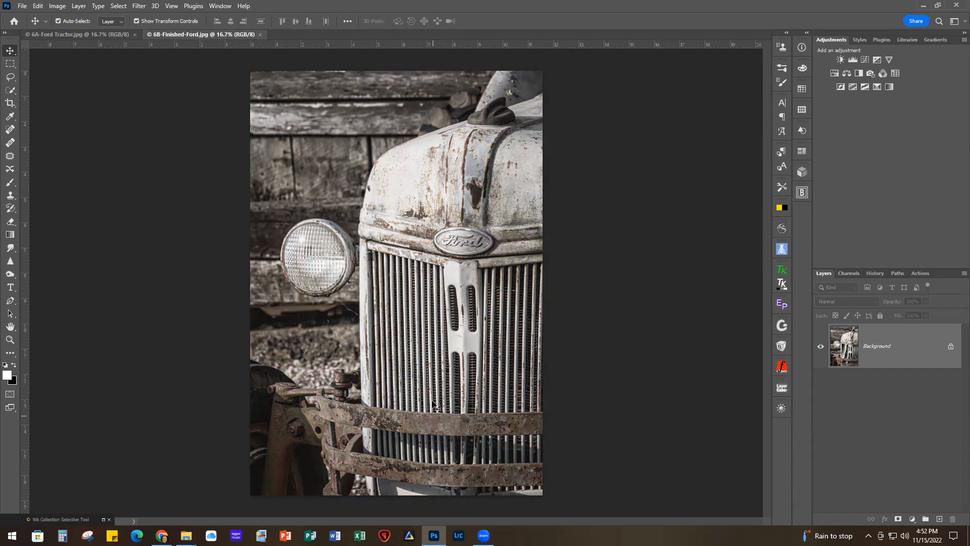
pyautogui.click(135, 35)
pyautogui.click(138, 34)
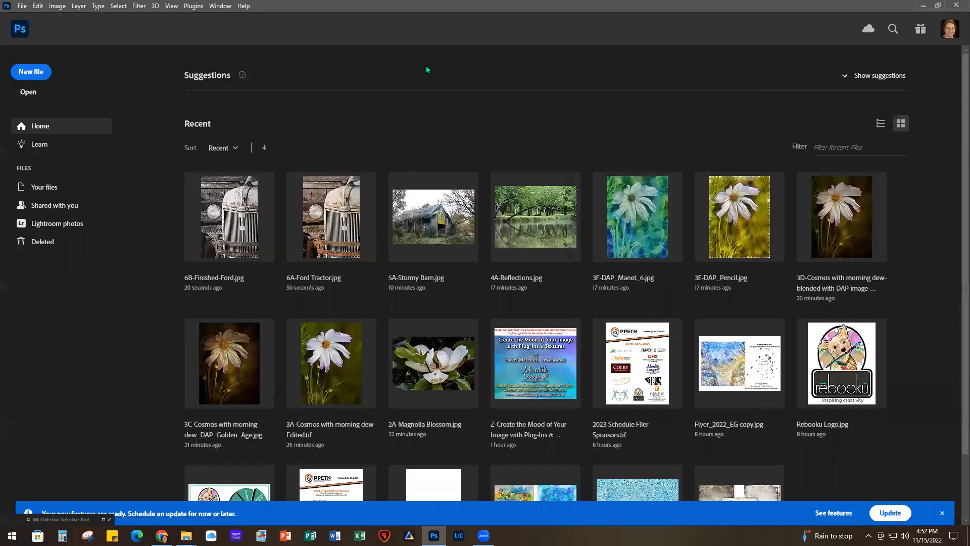
# Step: Minimize Photoshop, launch Grungetastic from the desktop in a maximized window, and load 6B-Finished-Ford.jpg into it
pyautogui.click(923, 5)
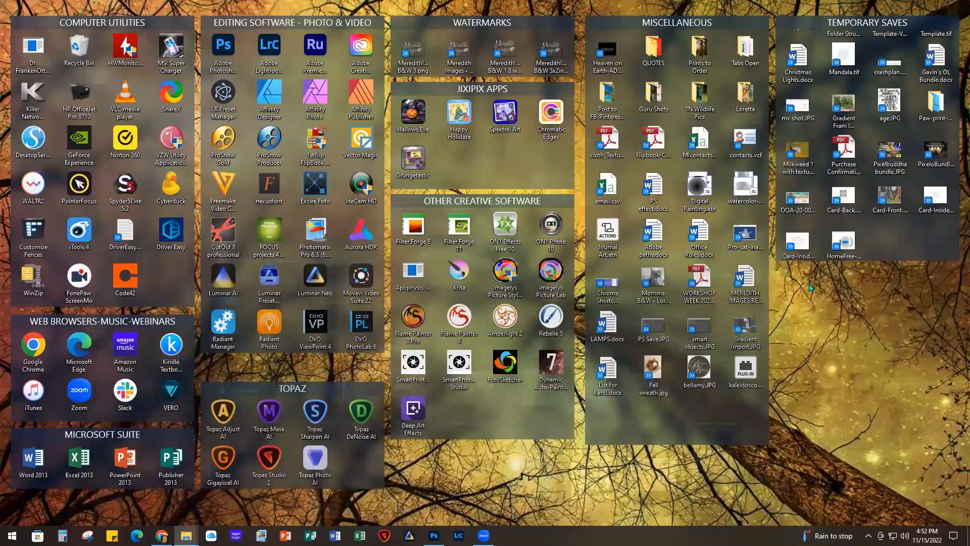
pyautogui.doubleClick(417, 160)
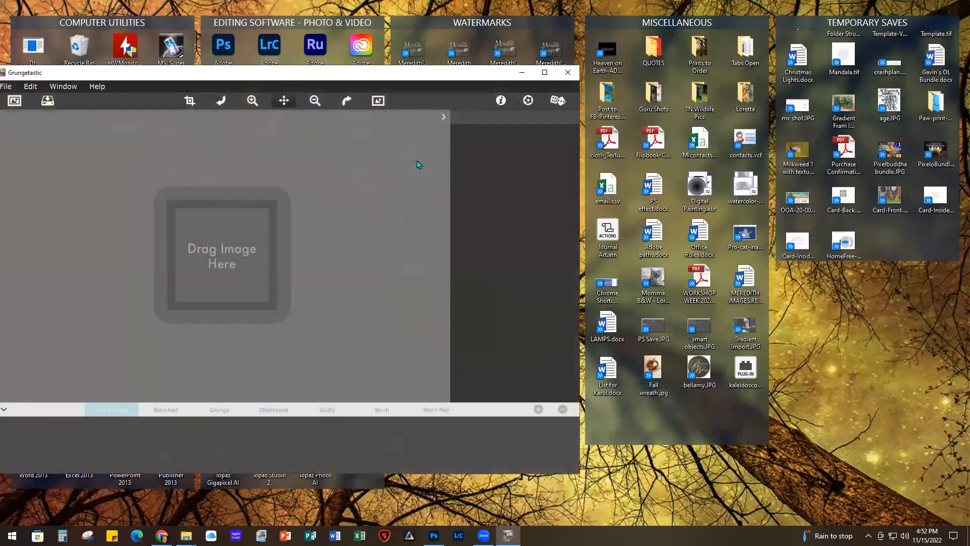
pyautogui.click(545, 72)
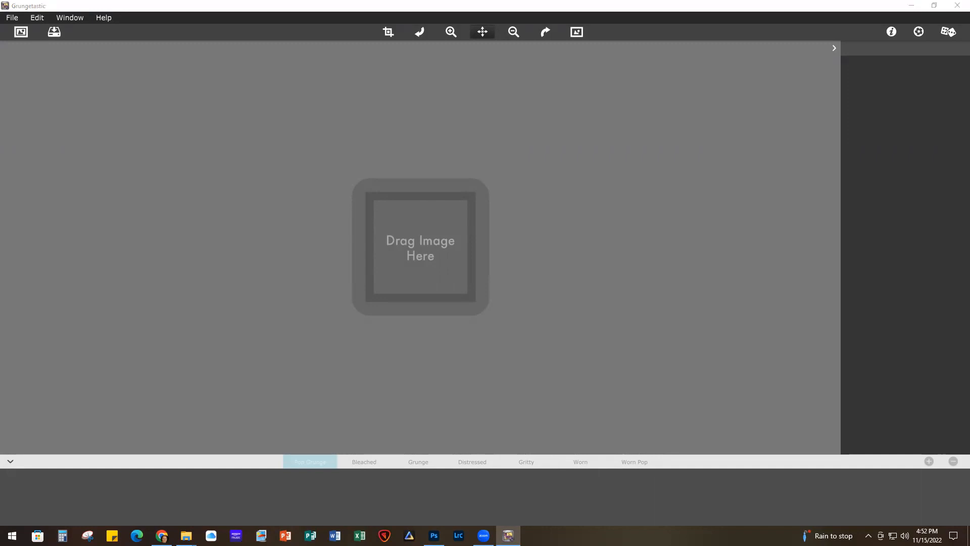
pyautogui.moveTo(413, 243); pyautogui.dragTo(412, 243)
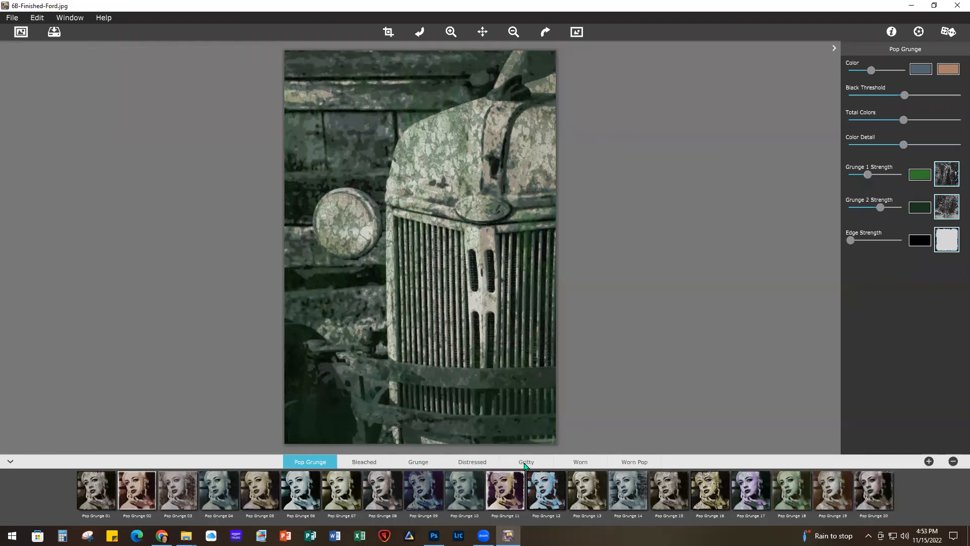
# Step: Apply the Grunge 03 preset from the Grunge category to the Ford tractor image
pyautogui.click(419, 462)
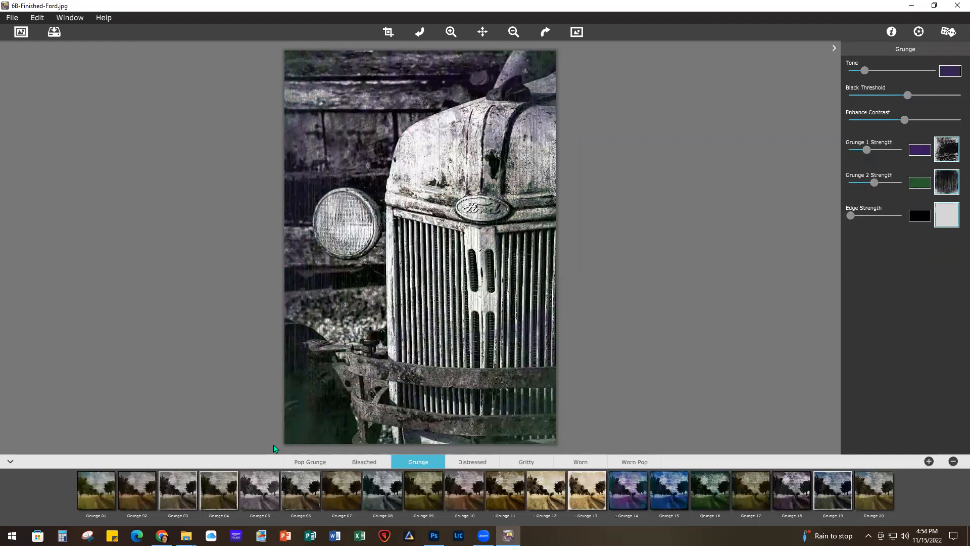
pyautogui.moveTo(178, 489)
pyautogui.click(177, 489)
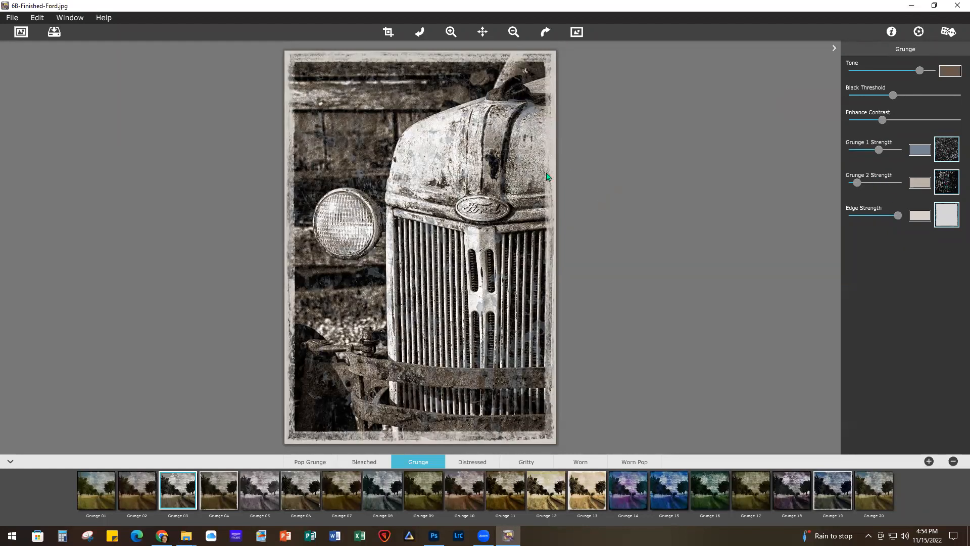
# Step: Examine the available Grunge 1 textures and edge designs for the tractor image
pyautogui.click(949, 152)
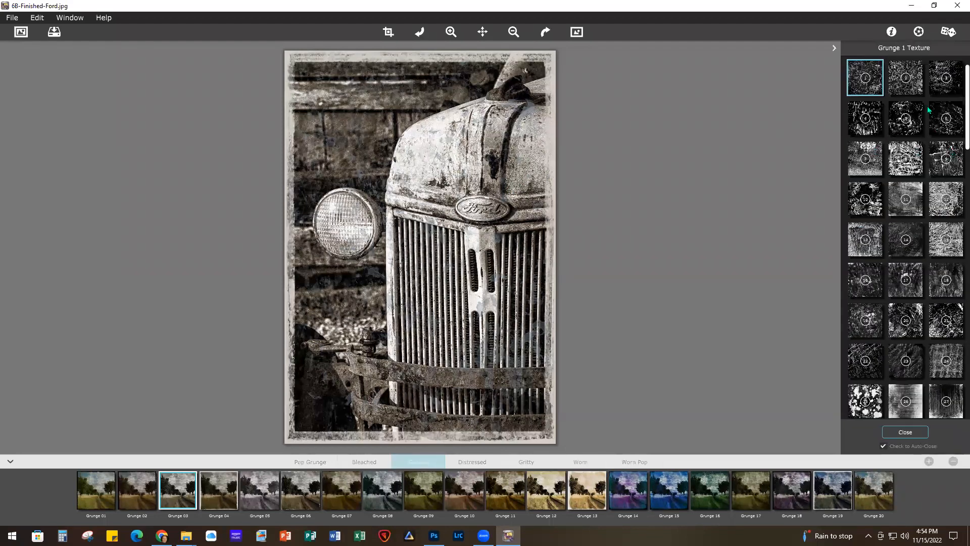
pyautogui.scroll(-15, 908, 341)
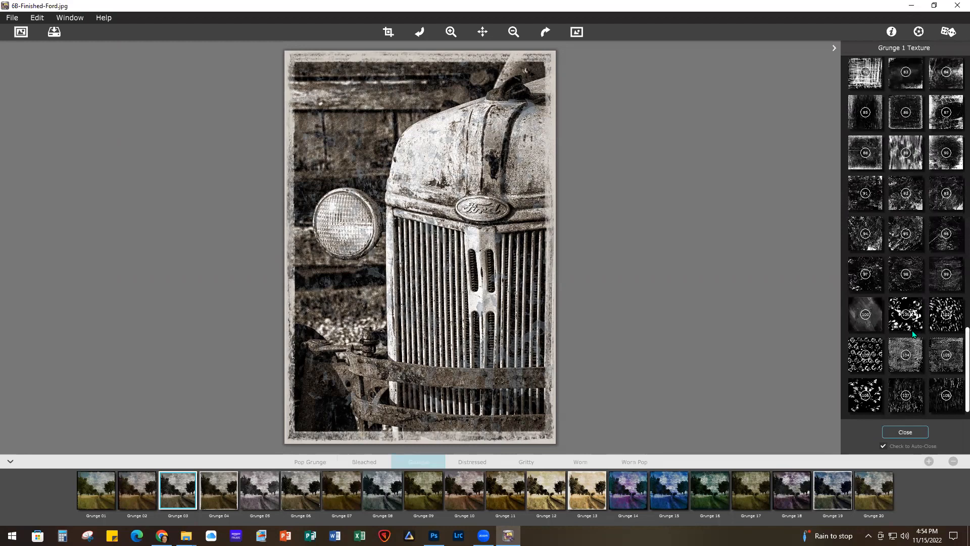
pyautogui.click(914, 432)
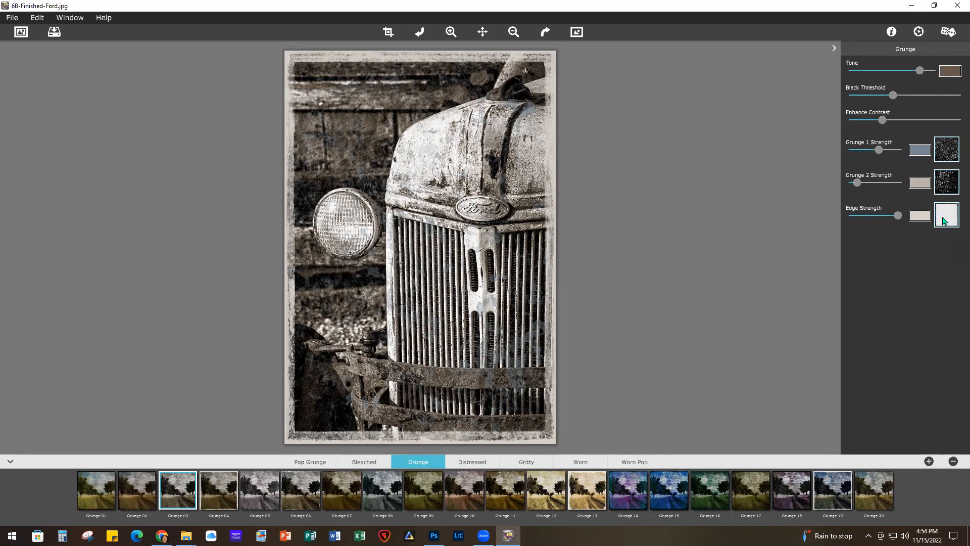
pyautogui.click(947, 216)
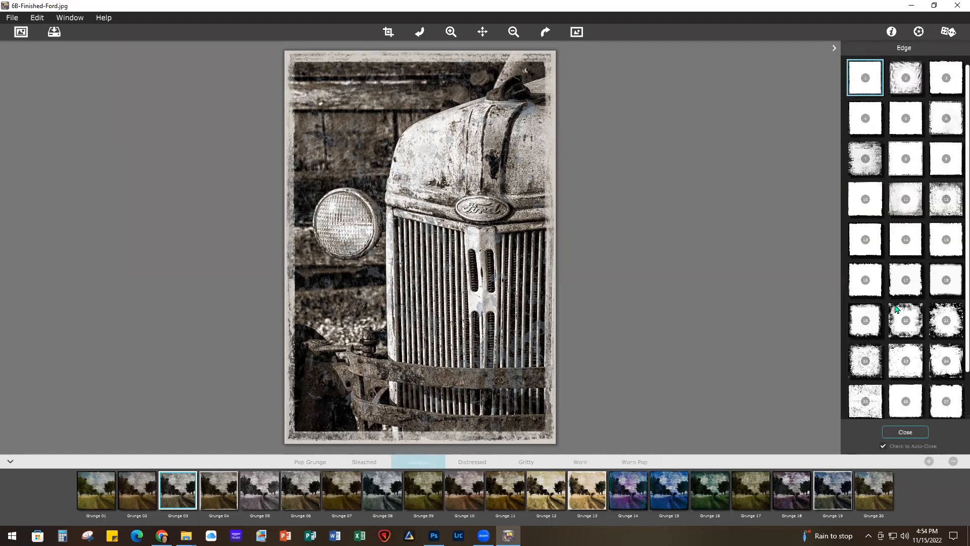
pyautogui.scroll(-1, 898, 308)
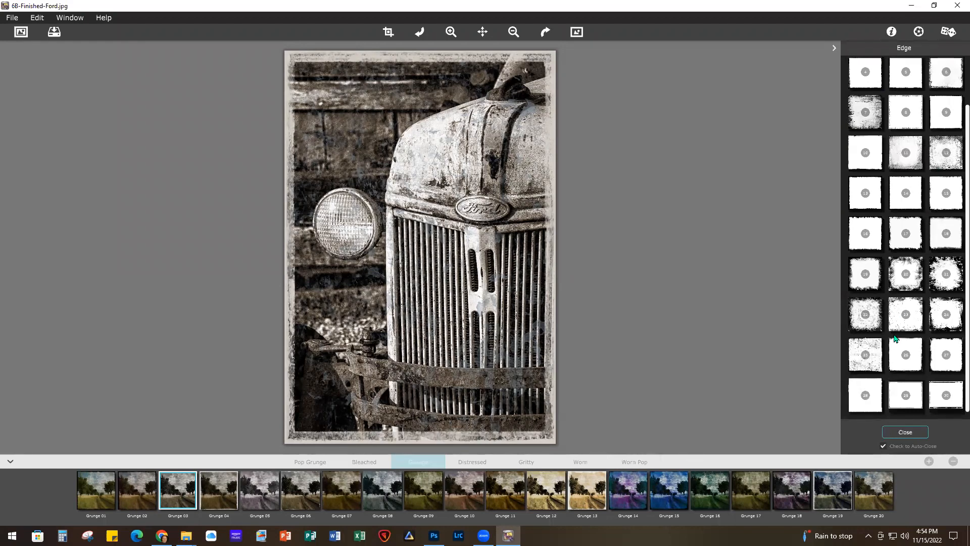
pyautogui.click(920, 432)
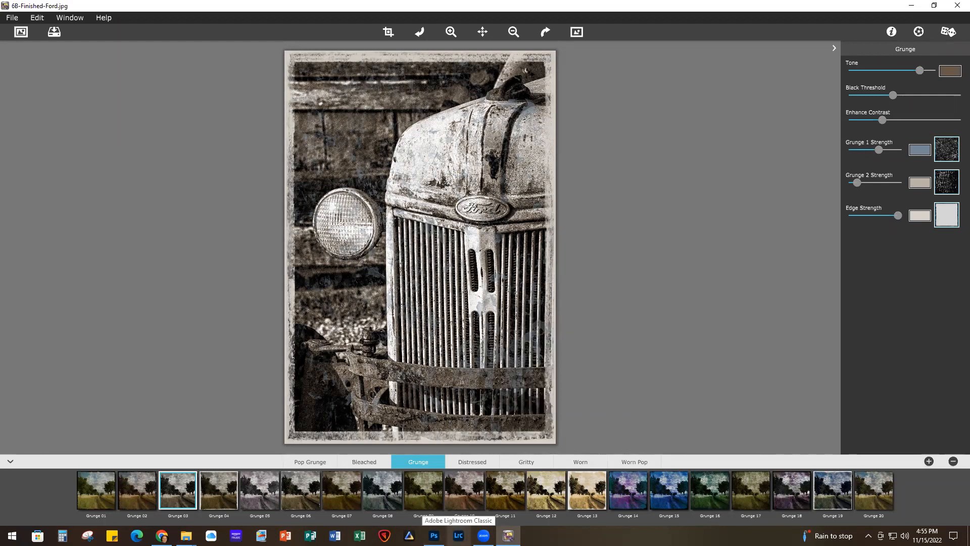
# Step: Switch to Lightroom Classic and set up a Copy import from the PHOTOS - 2006-08-05 Block Island folder on HP Backup
pyautogui.moveTo(554, 509)
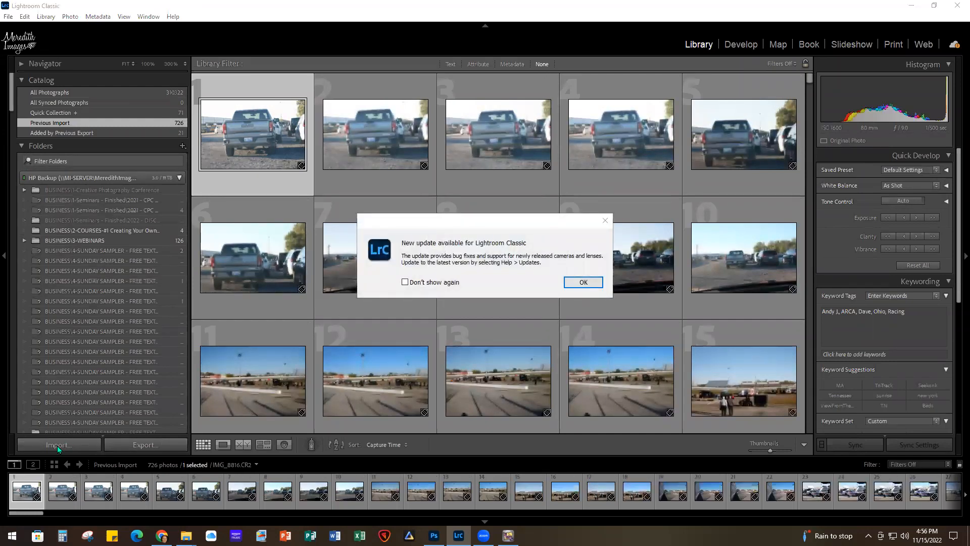
pyautogui.click(585, 286)
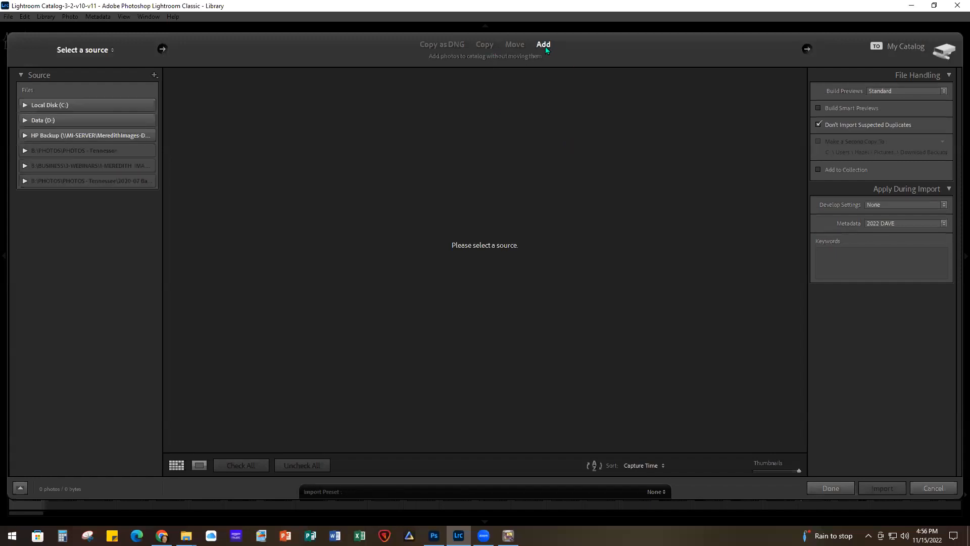
pyautogui.click(485, 45)
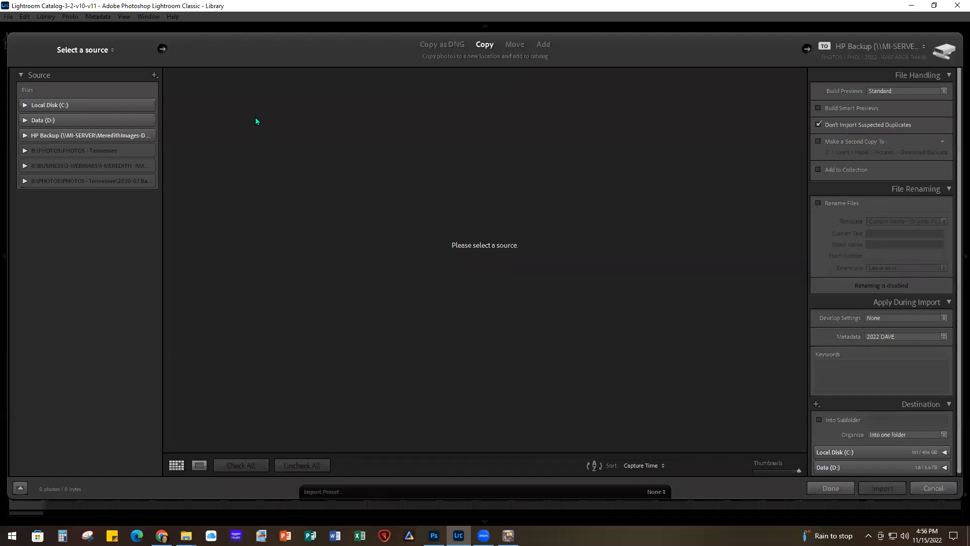
pyautogui.click(24, 135)
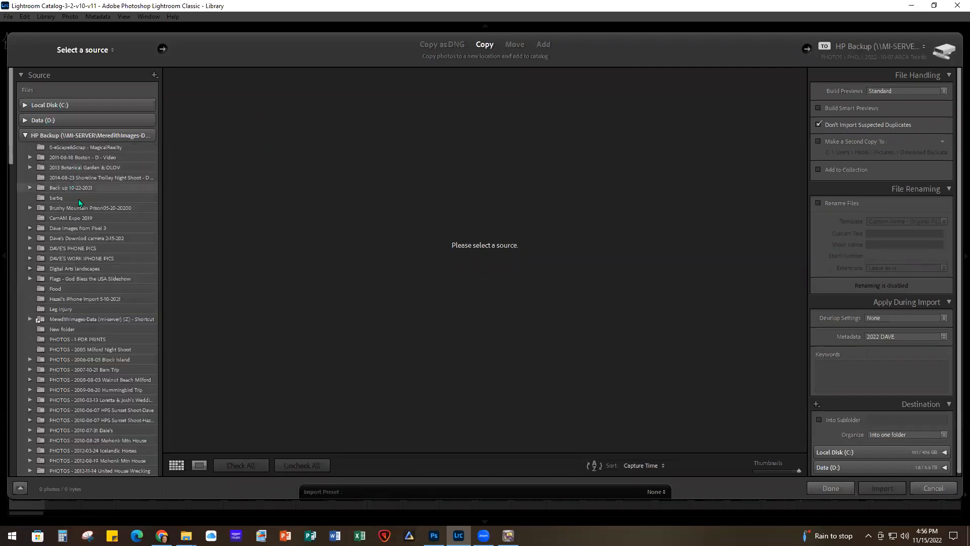
pyautogui.click(101, 358)
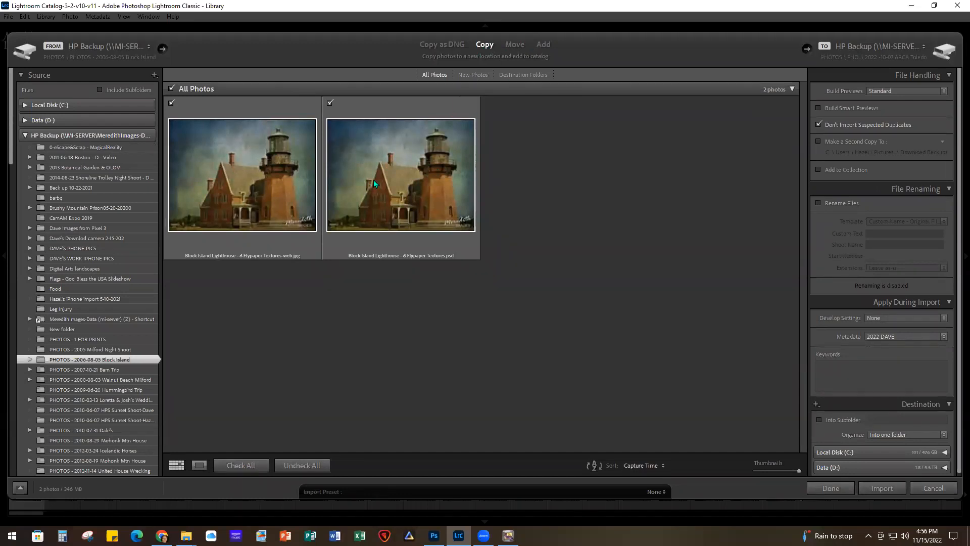
# Step: Exclude the Block Island Lighthouse PSD from the import selection, then cancel the import and minimize Lightroom Classic to return to Grungetastic
pyautogui.click(331, 104)
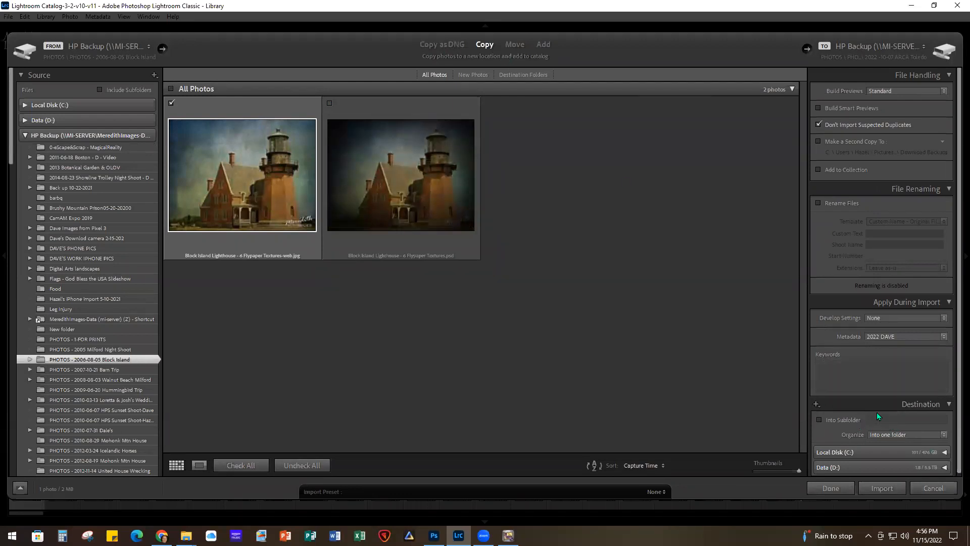
pyautogui.click(932, 487)
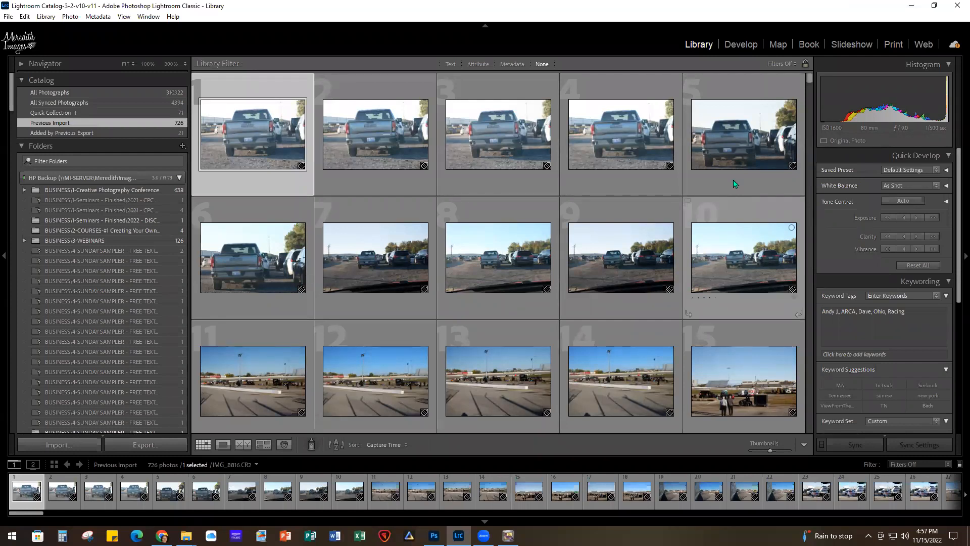
pyautogui.click(913, 7)
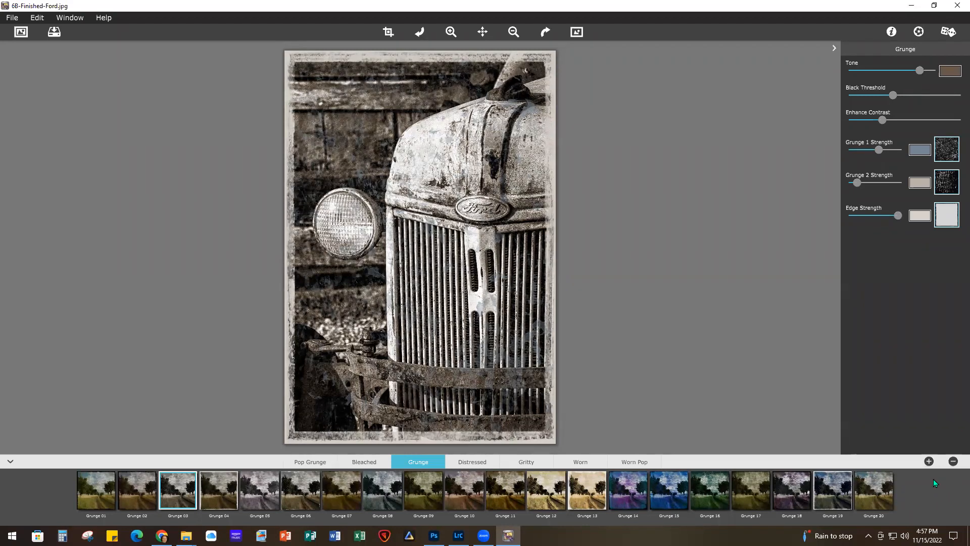
# Step: Start saving the tractor's current Grunge settings as a custom preset, then cancel without naming it
pyautogui.click(929, 461)
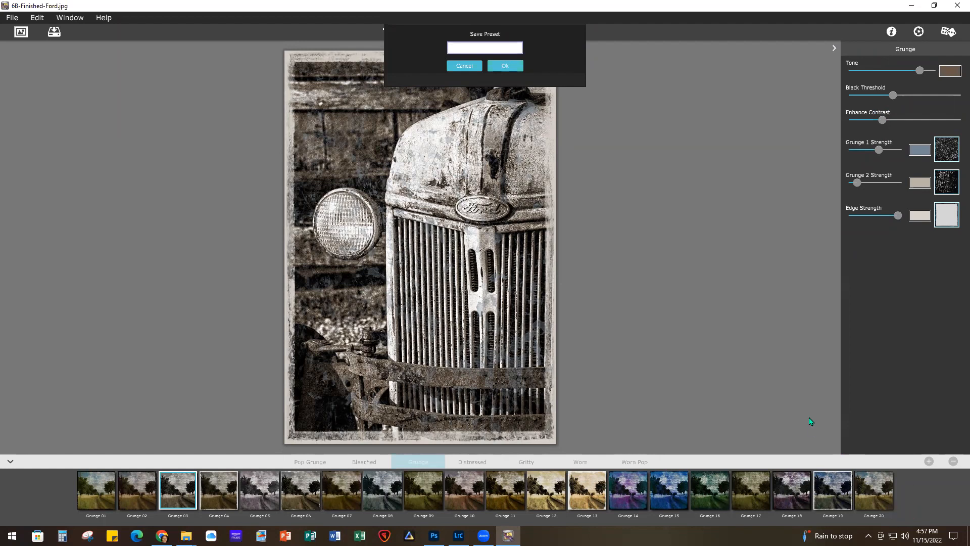
pyautogui.click(465, 66)
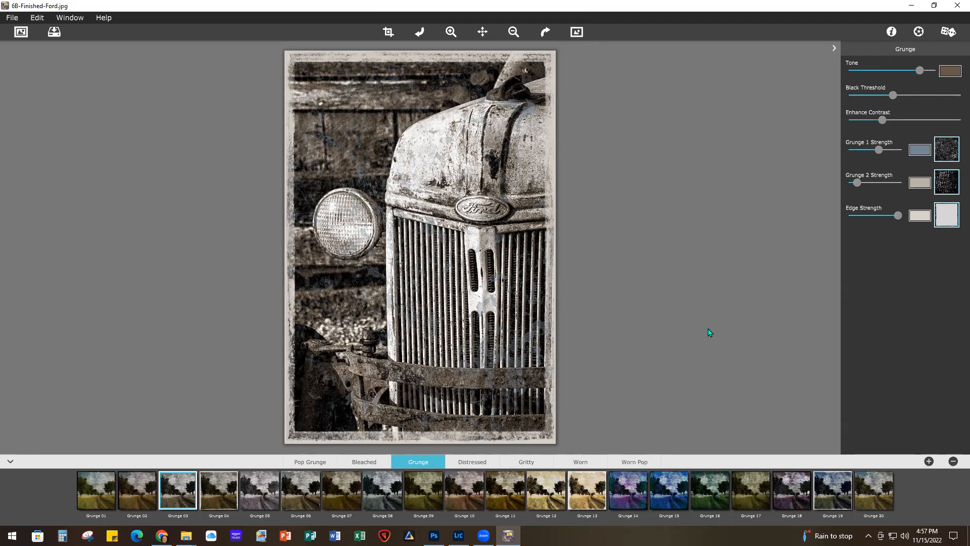
# Step: Close Grungetastic and decline the Excire Search update to version 2.1.2
pyautogui.click(957, 5)
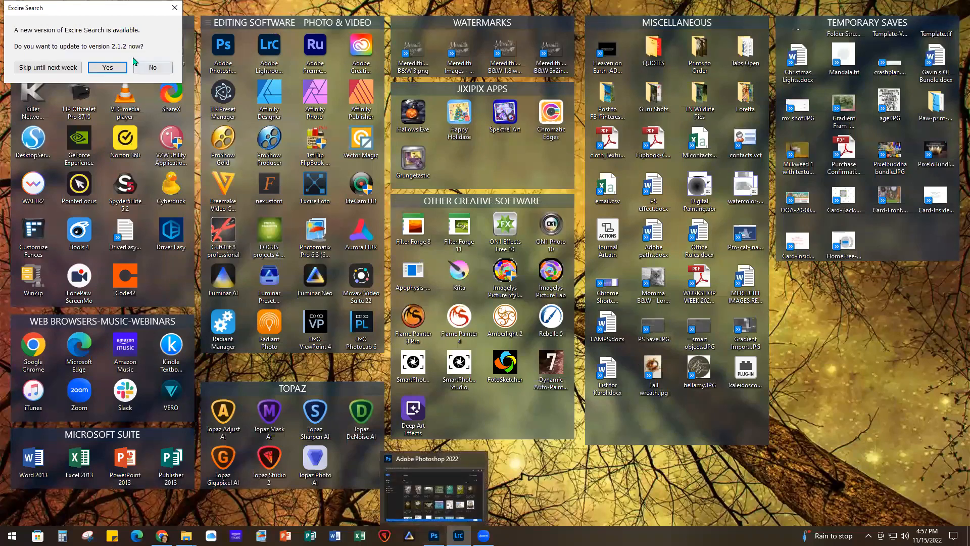
pyautogui.click(151, 67)
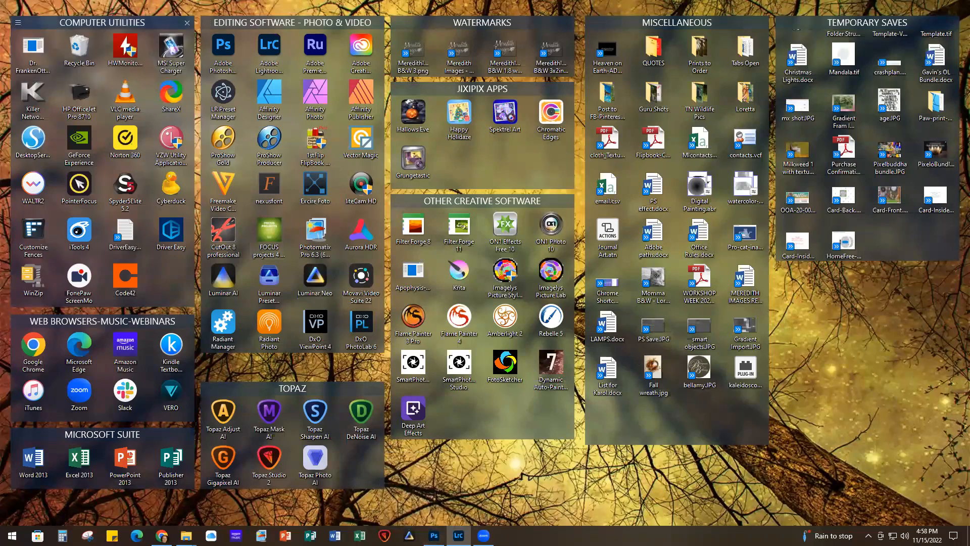